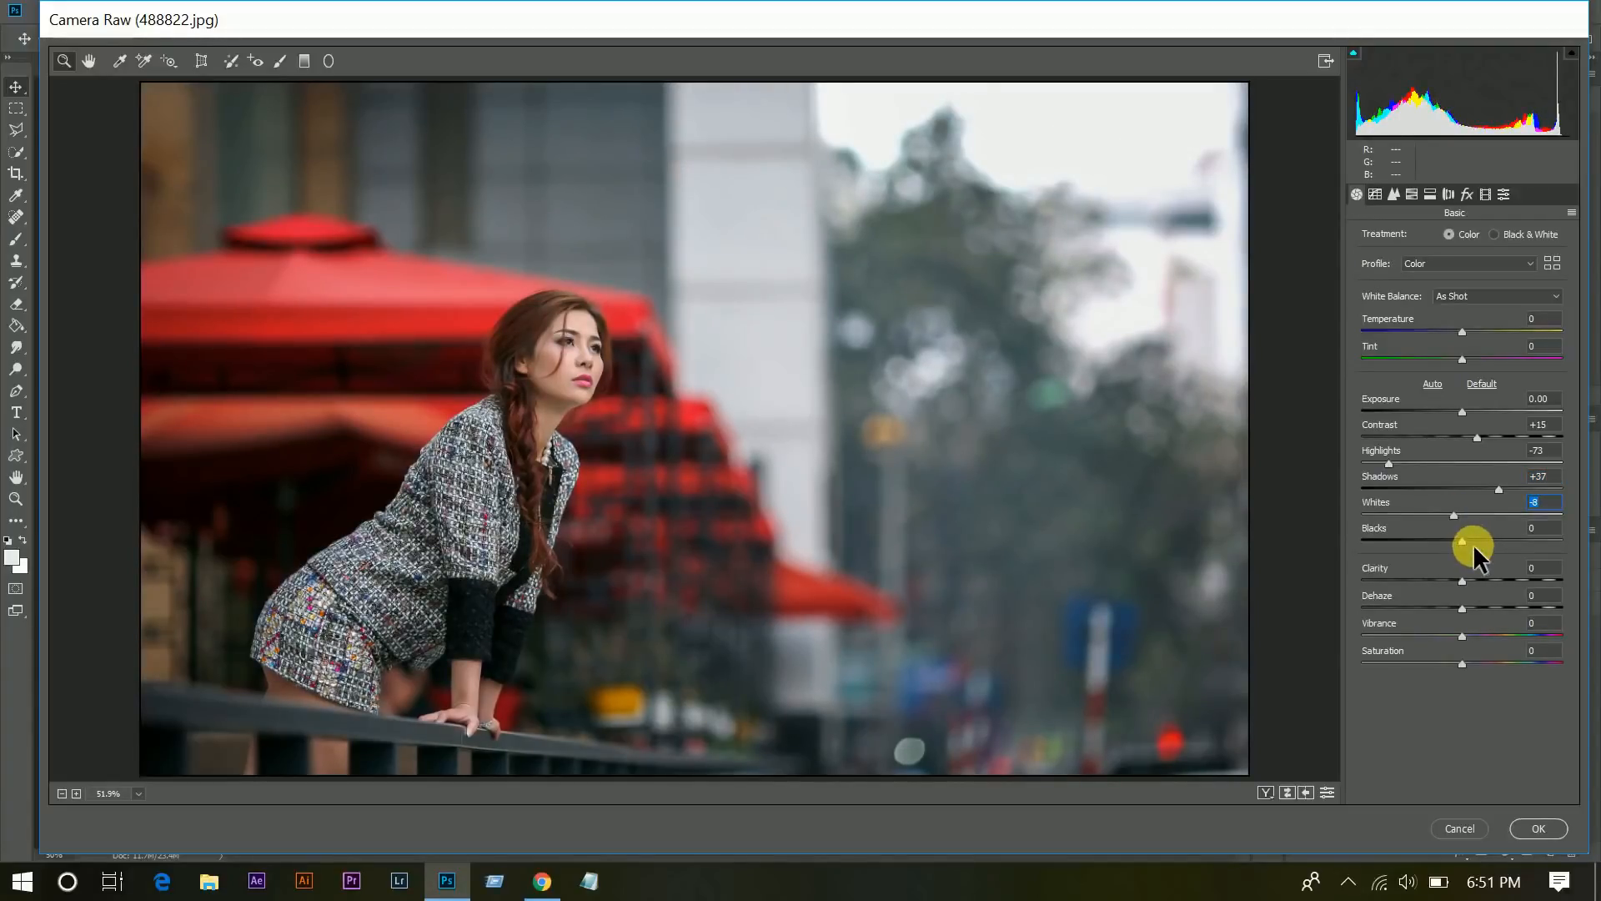
# Set Clarity to +9, Vibrance to +15, Saturation to +4 and Exposure to +0.10 in the basic adjustments.
pyautogui.moveTo(1473, 579); pyautogui.dragTo(1473, 583)
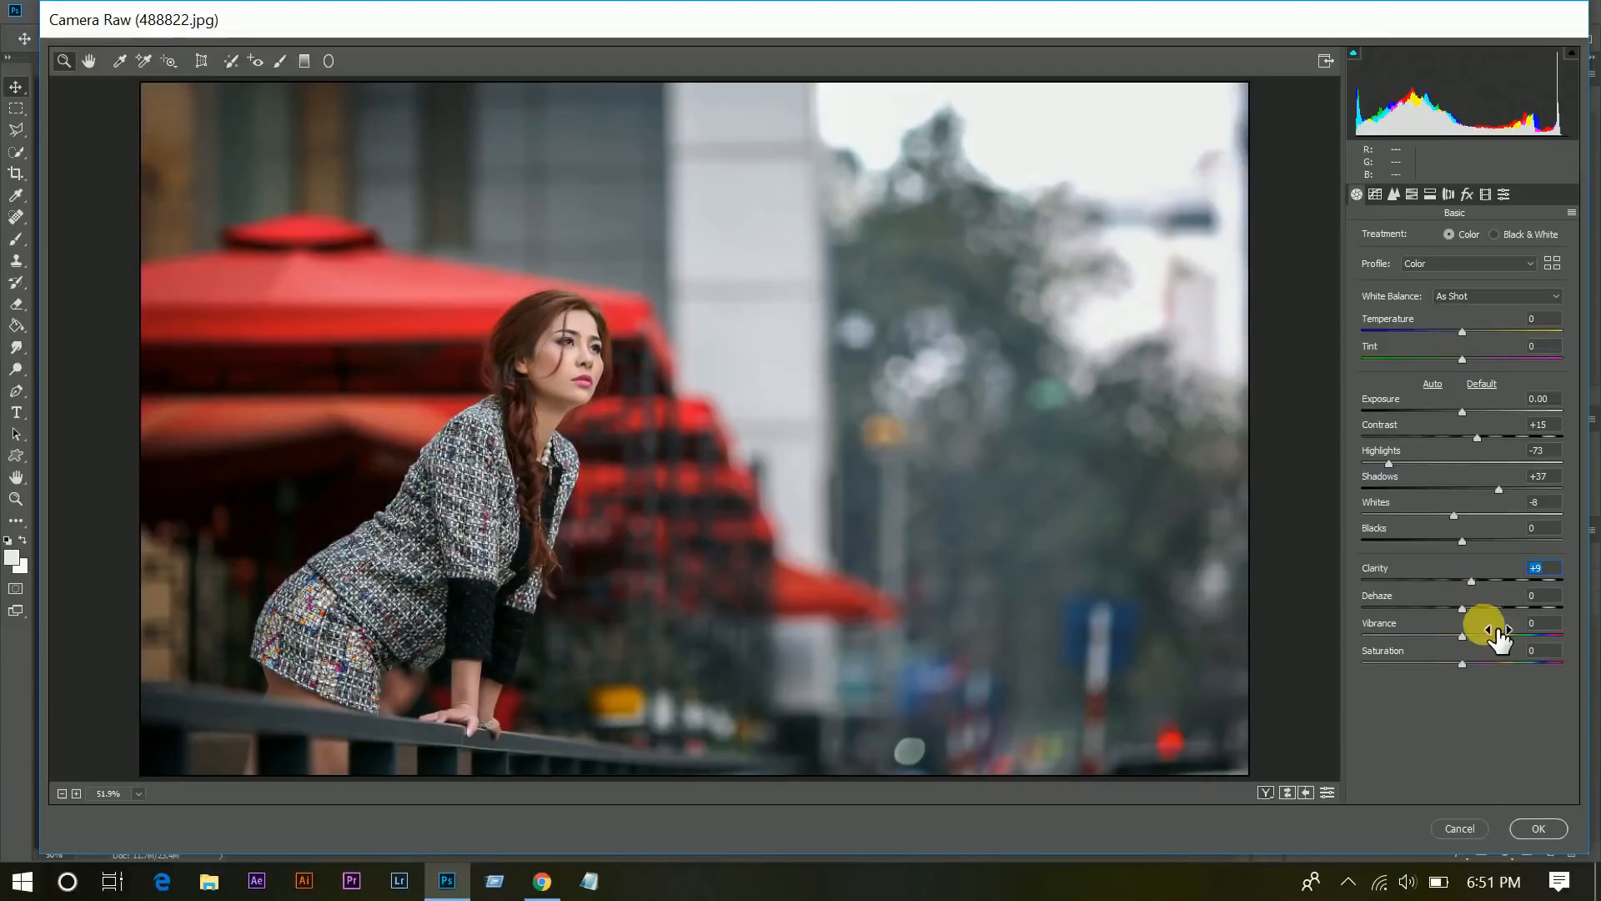
pyautogui.moveTo(1474, 635); pyautogui.dragTo(1464, 661)
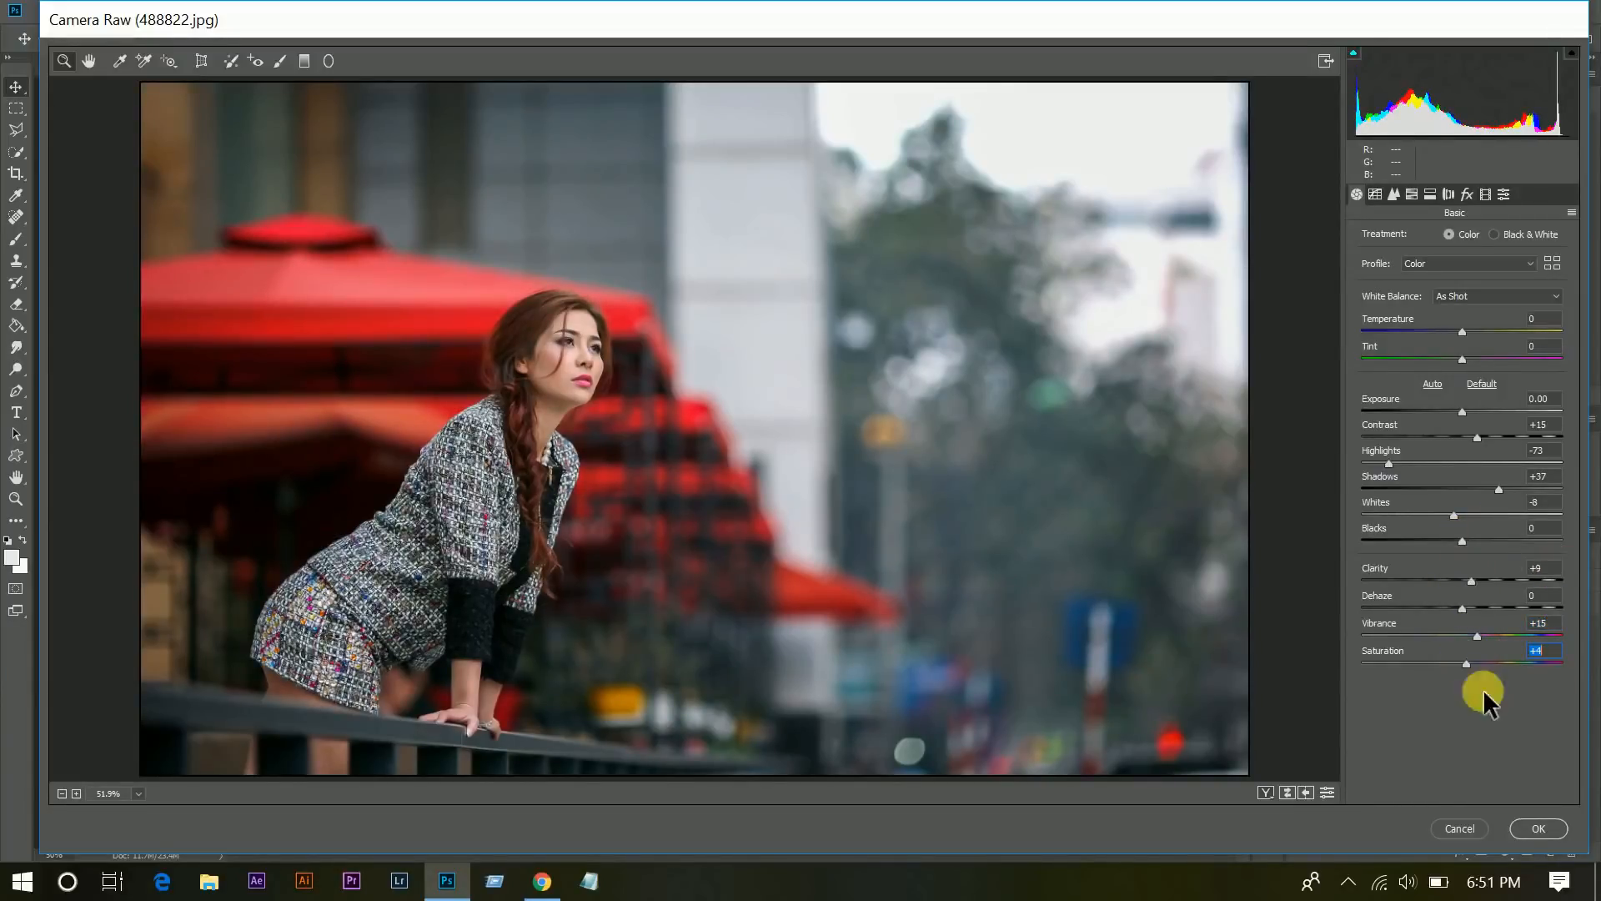
pyautogui.click(1545, 399)
pyautogui.press('Up')
pyautogui.press('Up')
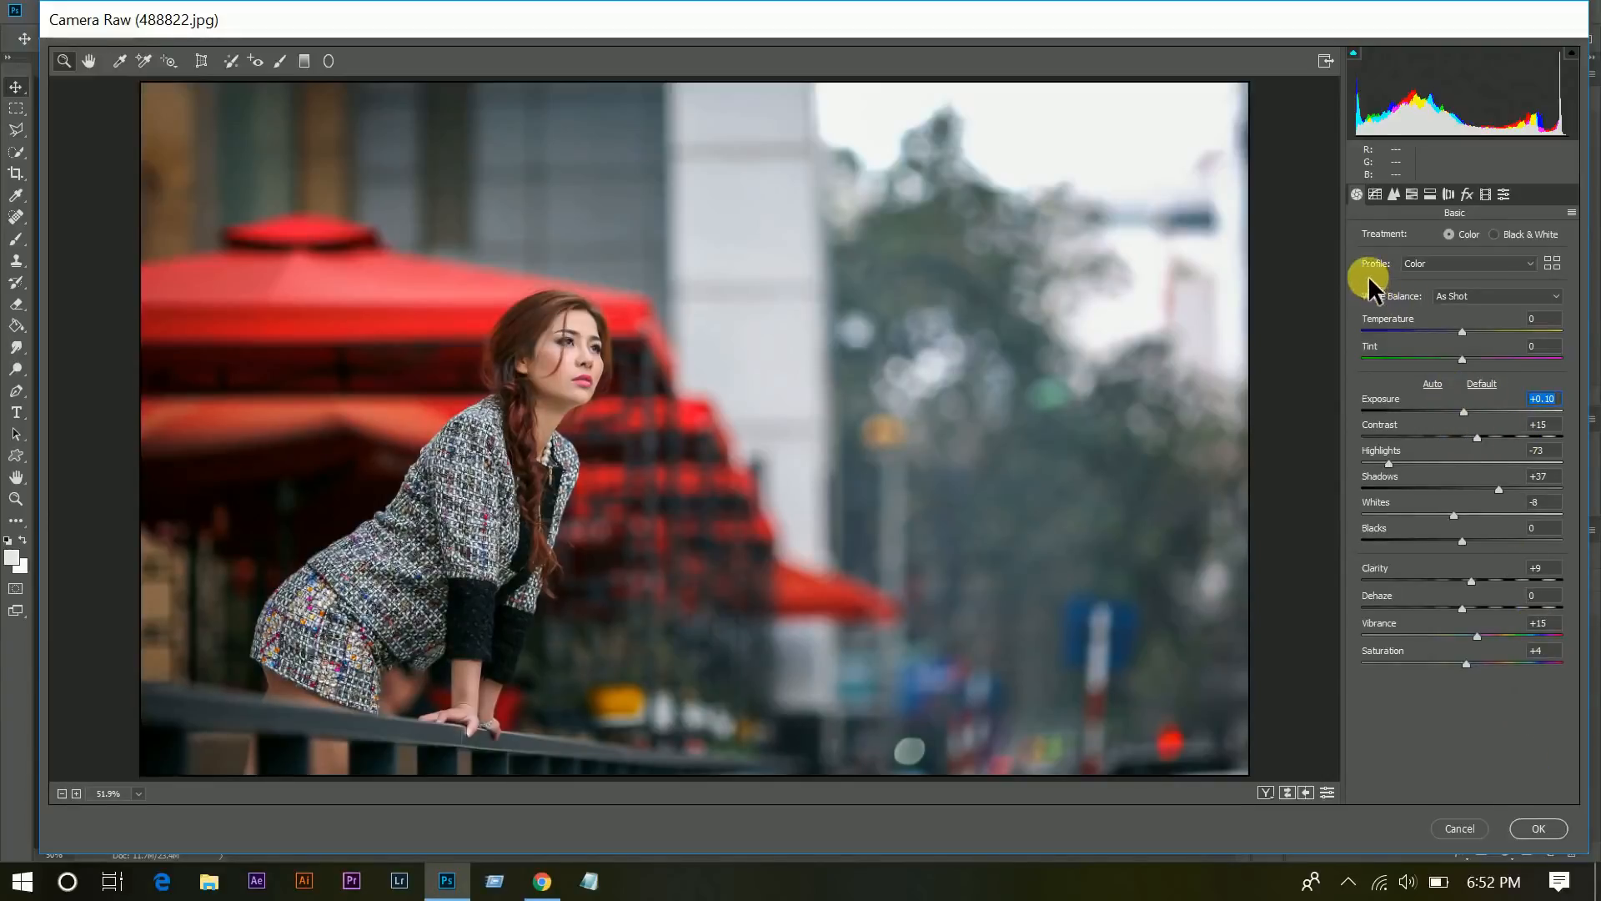
# Sharpen the photo with Amount 41, Radius 1.2, Detail 38 and Masking 100.
pyautogui.click(1394, 195)
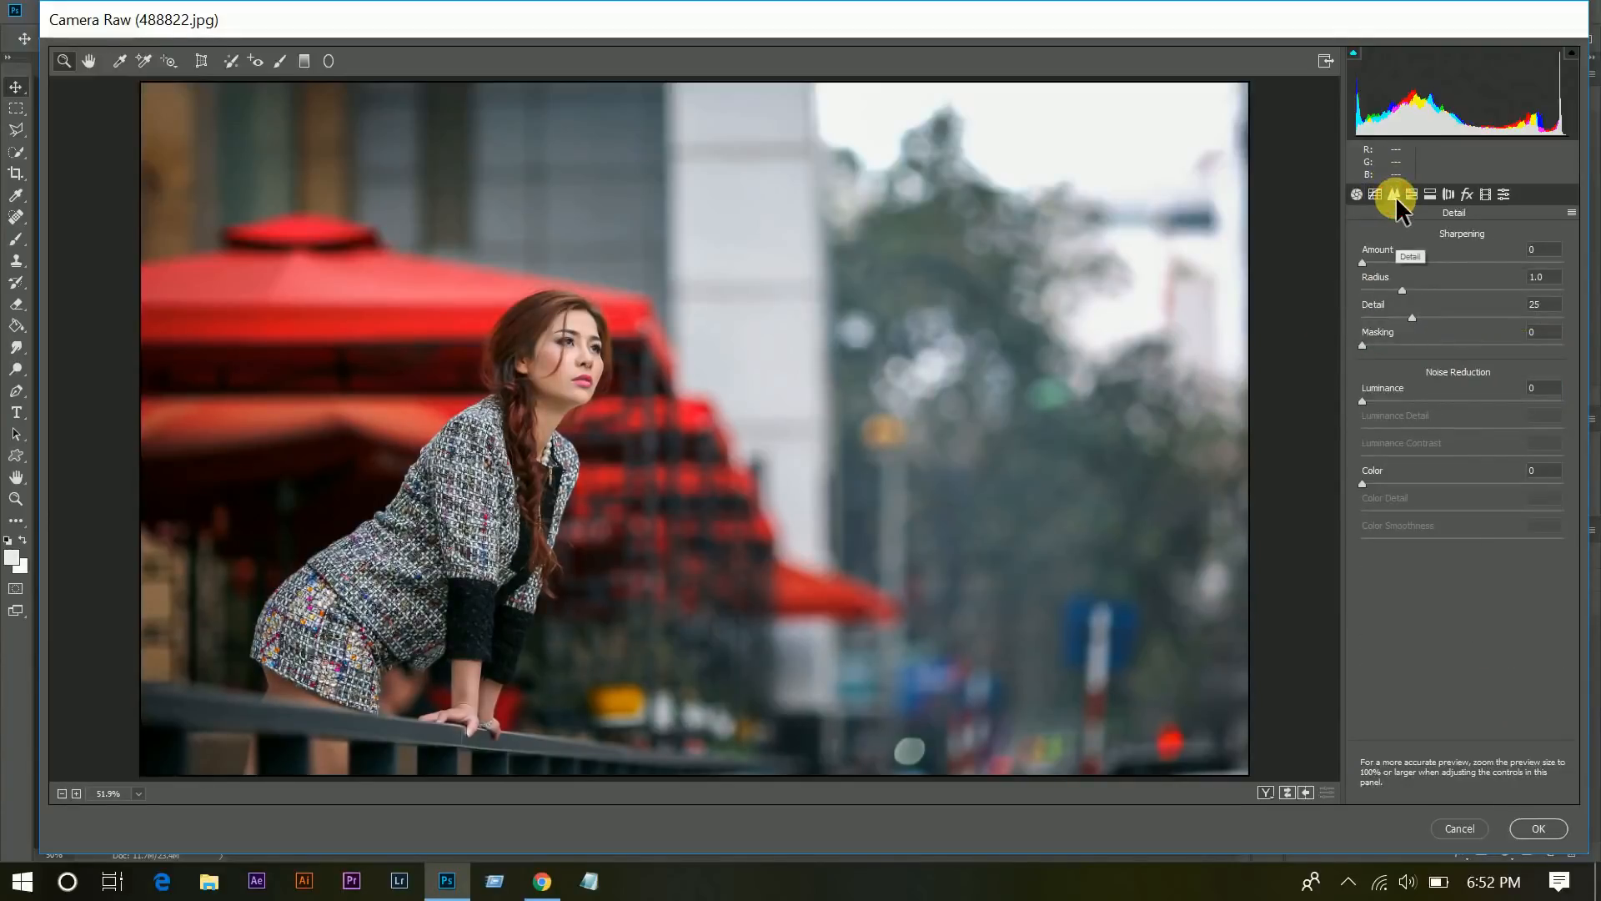
pyautogui.moveTo(1377, 252); pyautogui.dragTo(1451, 287)
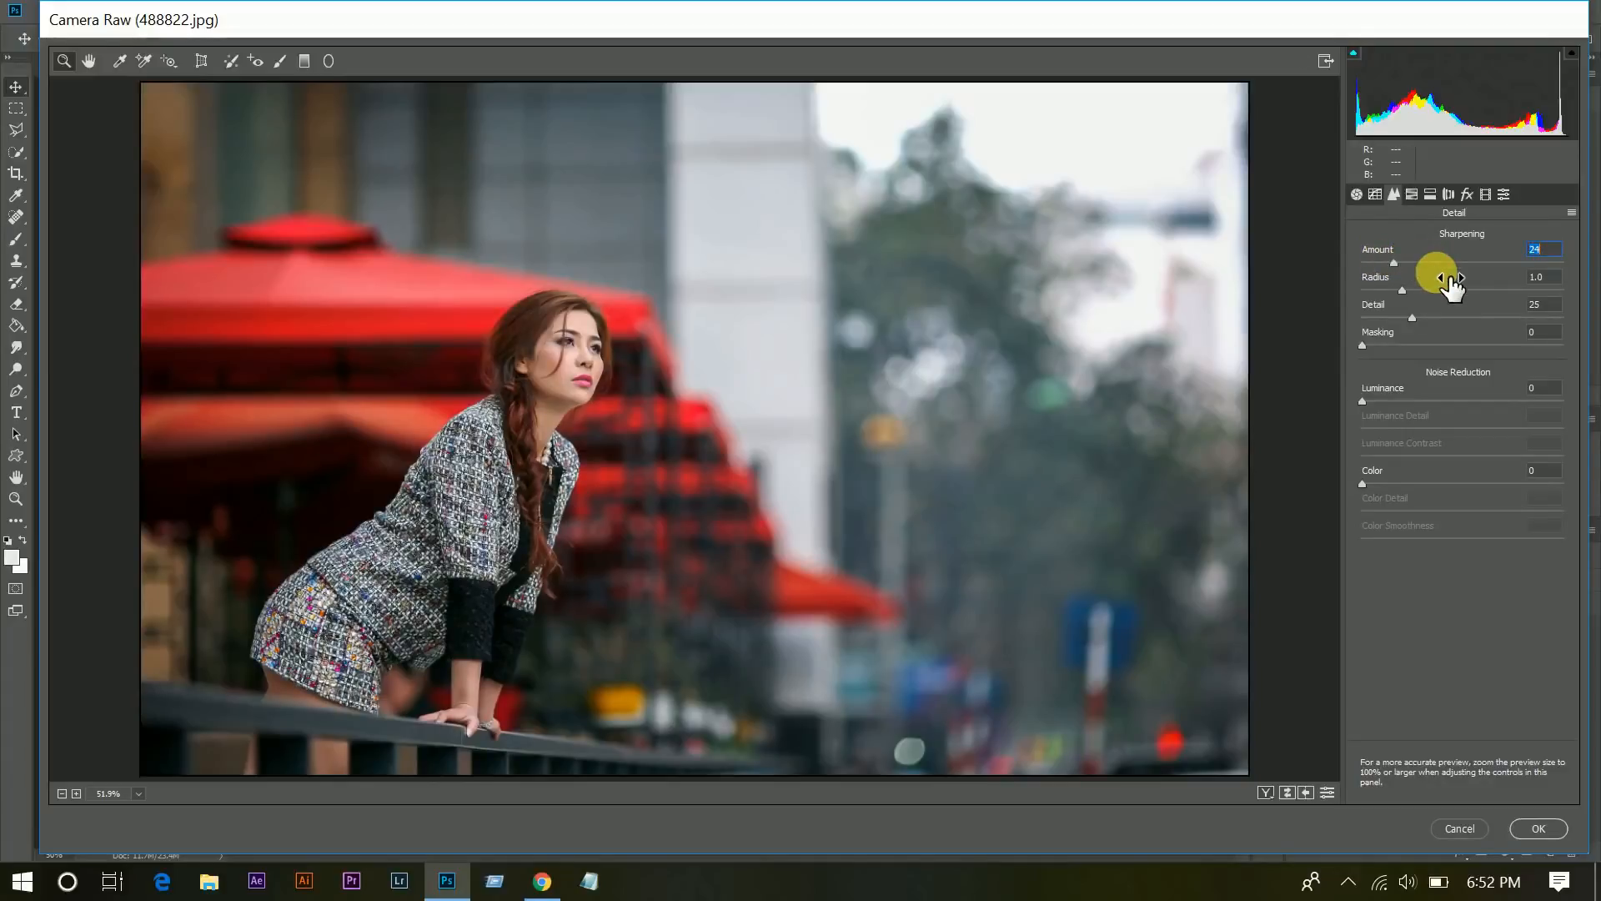
pyautogui.moveTo(1418, 342); pyautogui.dragTo(1591, 384)
pyautogui.moveTo(1460, 318); pyautogui.dragTo(1438, 317)
pyautogui.click(1416, 294)
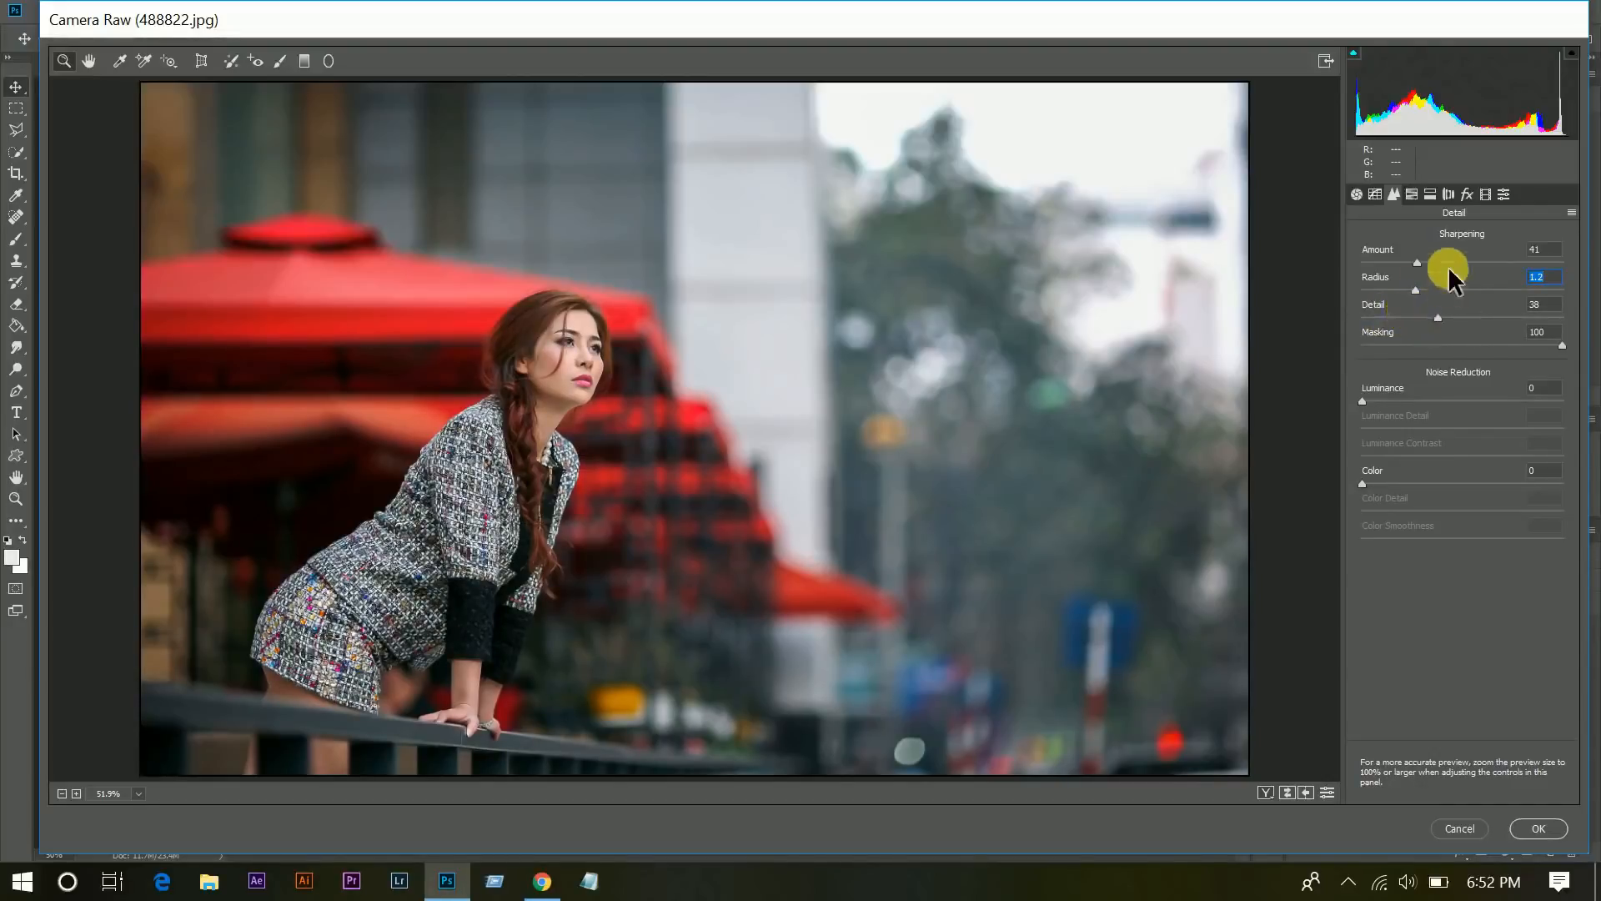
# Shift the HSL hue of Greens to -100 and of Blues to -42.
pyautogui.click(1413, 193)
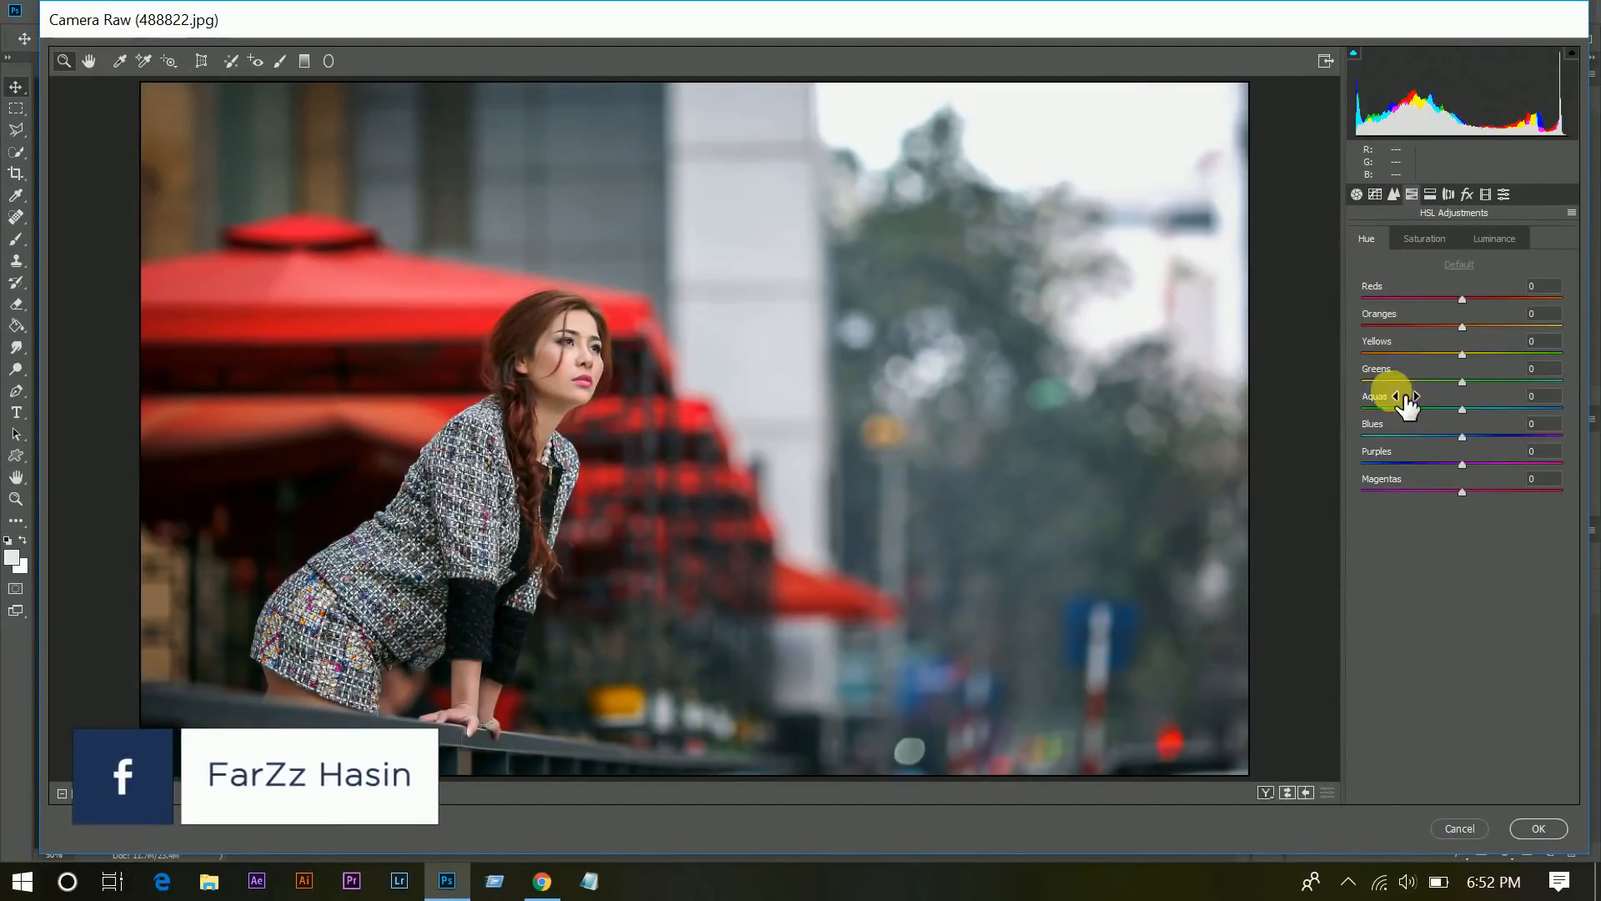
pyautogui.moveTo(1372, 382); pyautogui.dragTo(1324, 378)
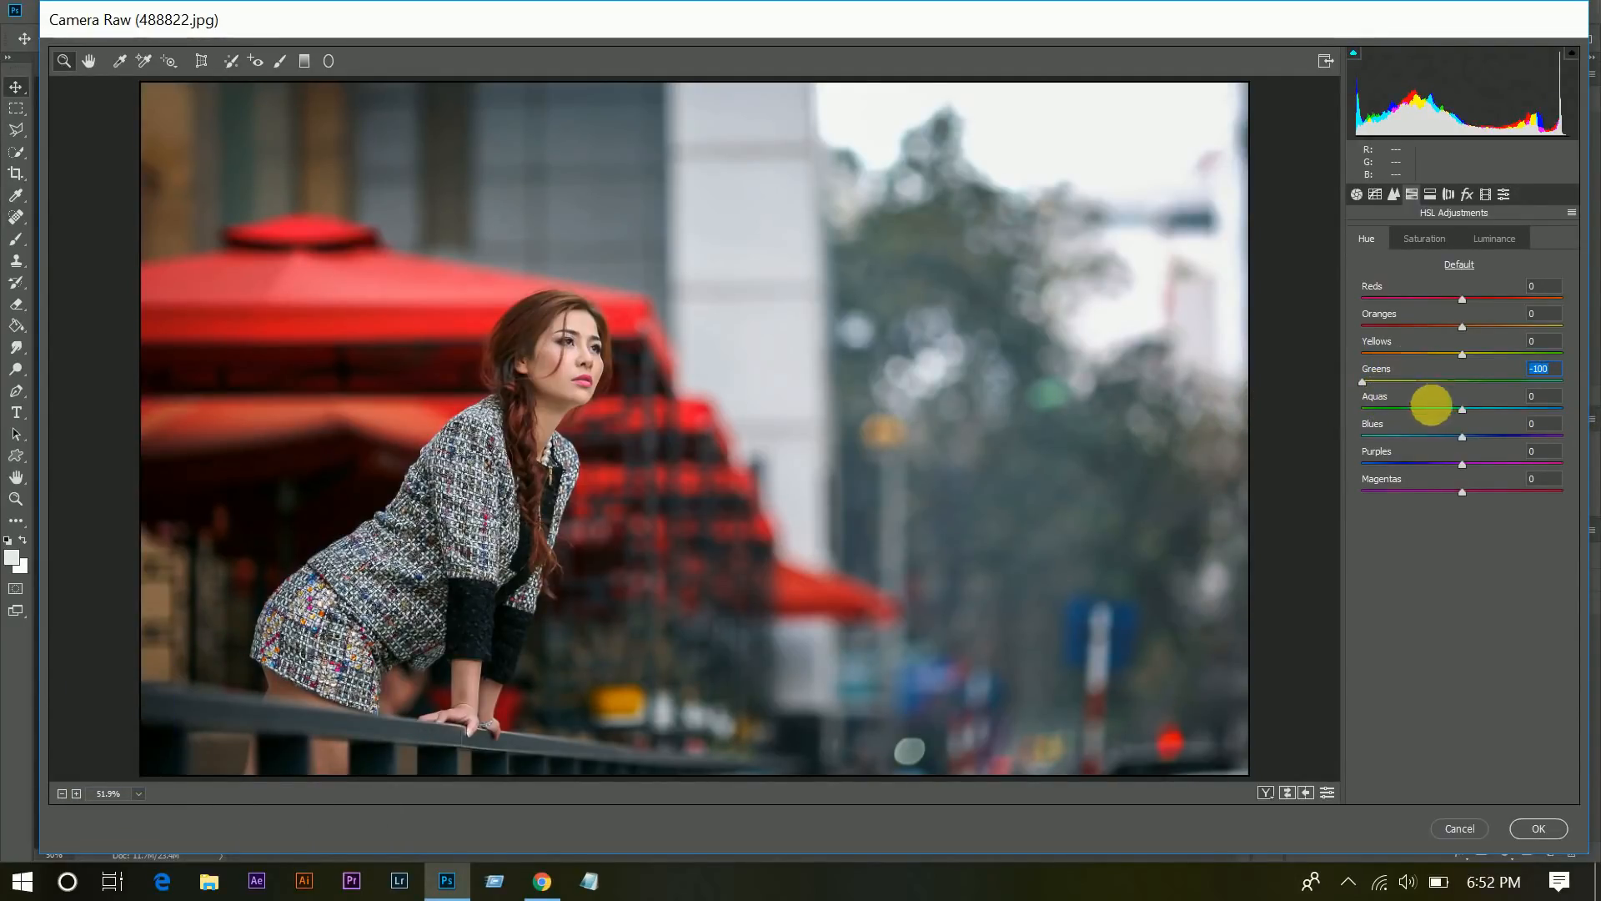
pyautogui.moveTo(1420, 437)
pyautogui.mouseDown()
pyautogui.moveTo(1405, 436)
pyautogui.moveTo(1422, 433)
pyautogui.mouseUp()
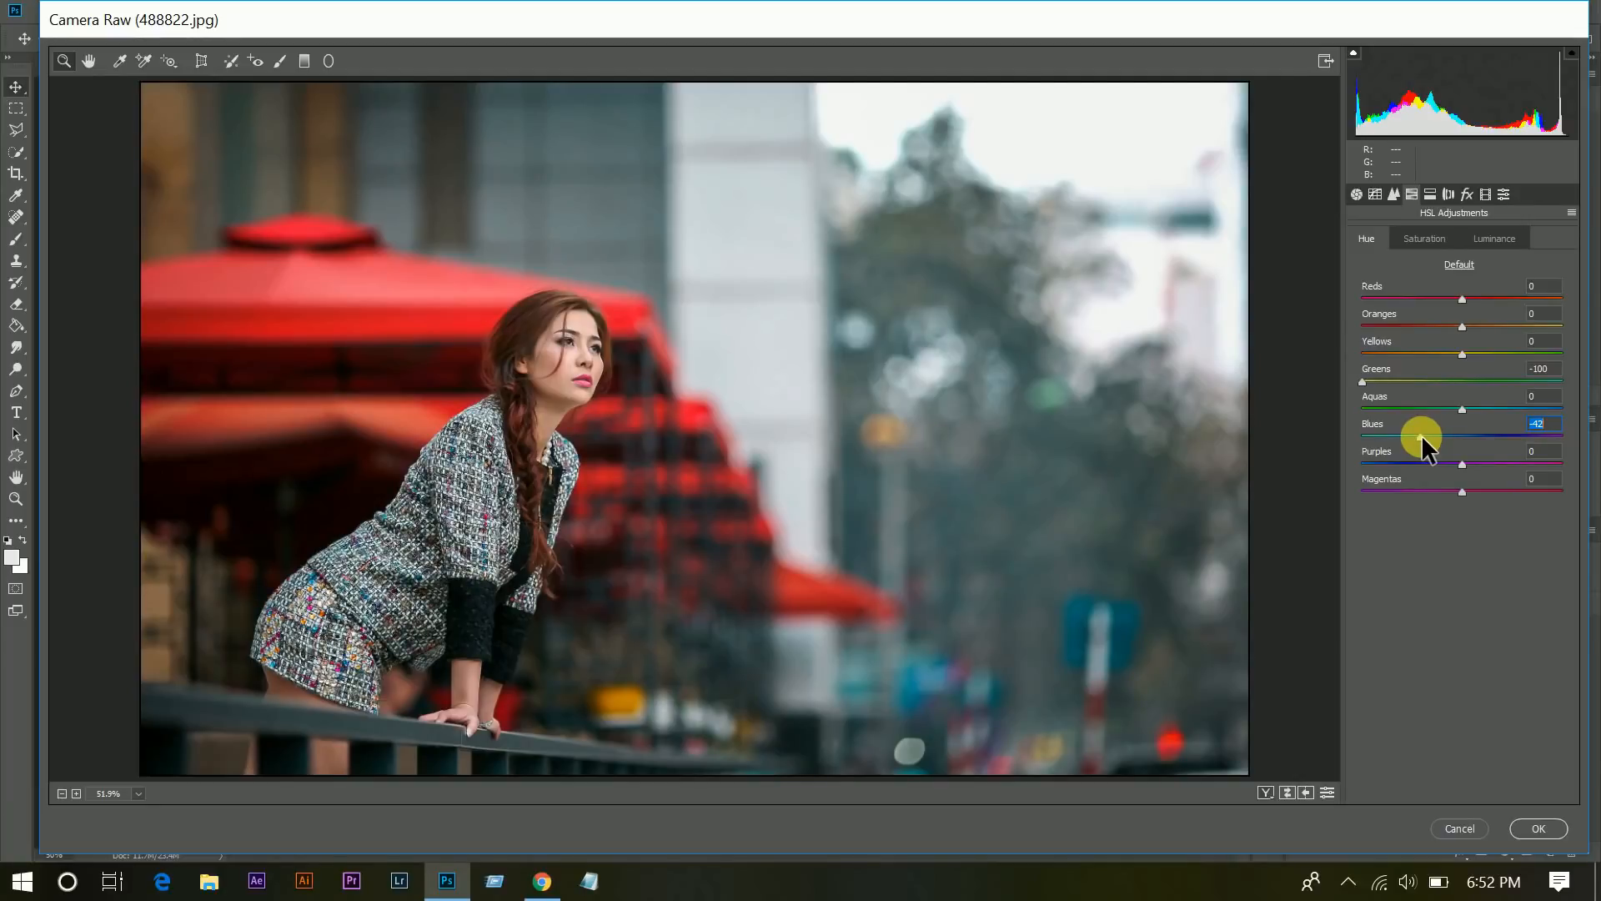
# Set the HSL saturation to Reds +20, Oranges +30, Yellows +13, Greens +40 and Aquas +27.
pyautogui.click(1417, 239)
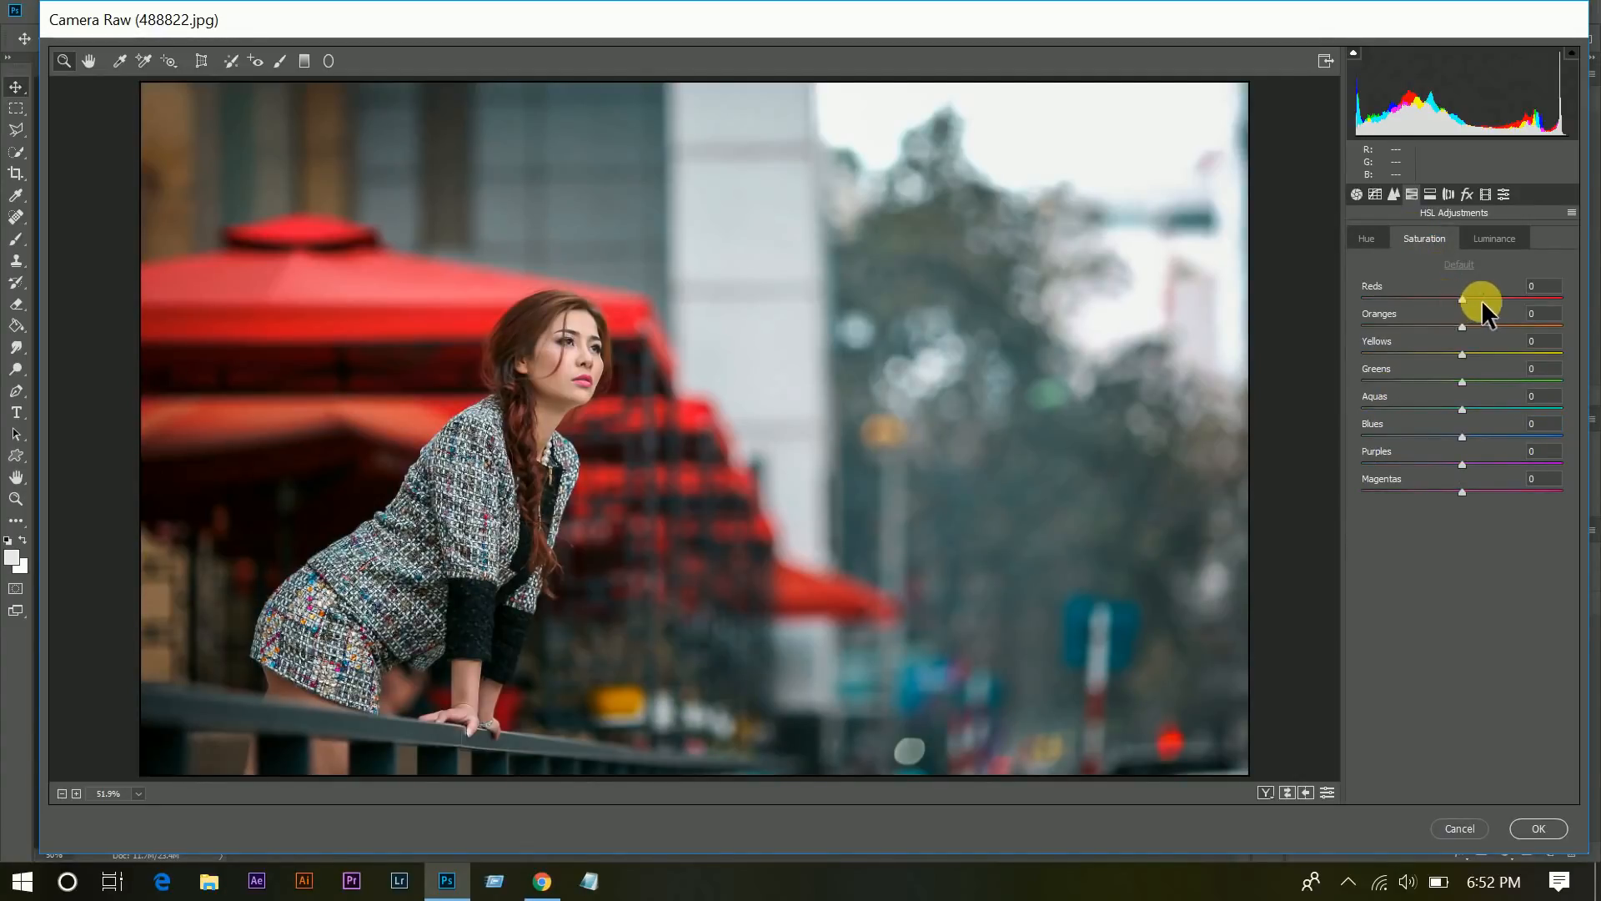
pyautogui.moveTo(1443, 297); pyautogui.dragTo(1500, 311)
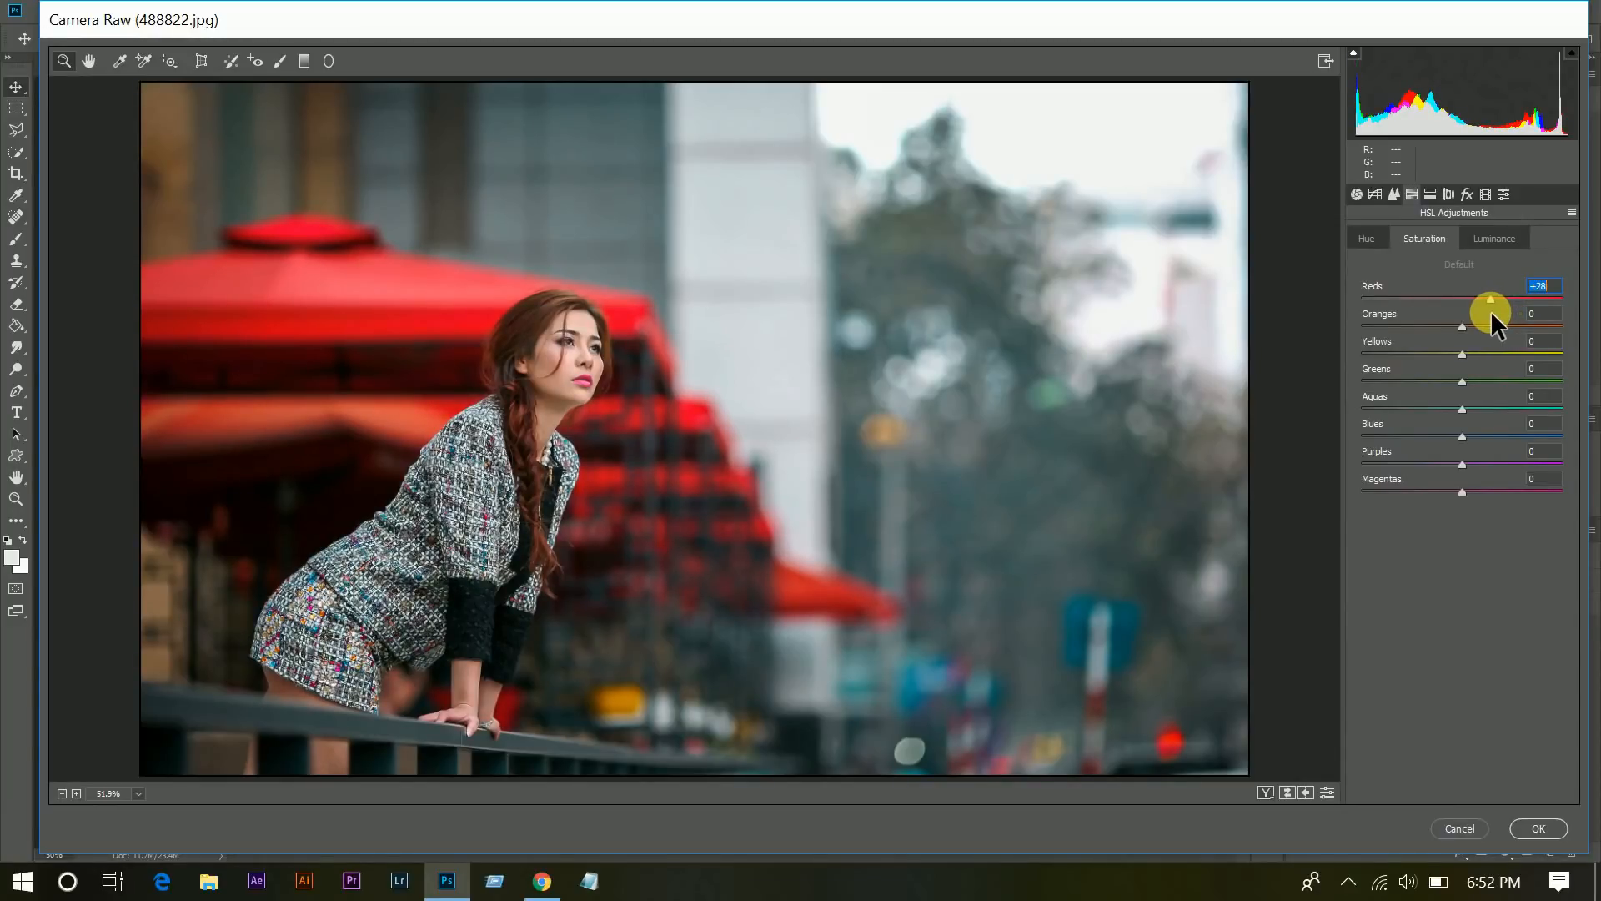
pyautogui.moveTo(1481, 309); pyautogui.dragTo(1483, 311)
pyautogui.moveTo(1484, 324); pyautogui.dragTo(1552, 386)
pyautogui.moveTo(1465, 353)
pyautogui.mouseDown()
pyautogui.moveTo(1509, 348)
pyautogui.moveTo(1298, 343)
pyautogui.moveTo(1573, 351)
pyautogui.moveTo(1444, 351)
pyautogui.moveTo(1474, 348)
pyautogui.mouseUp()
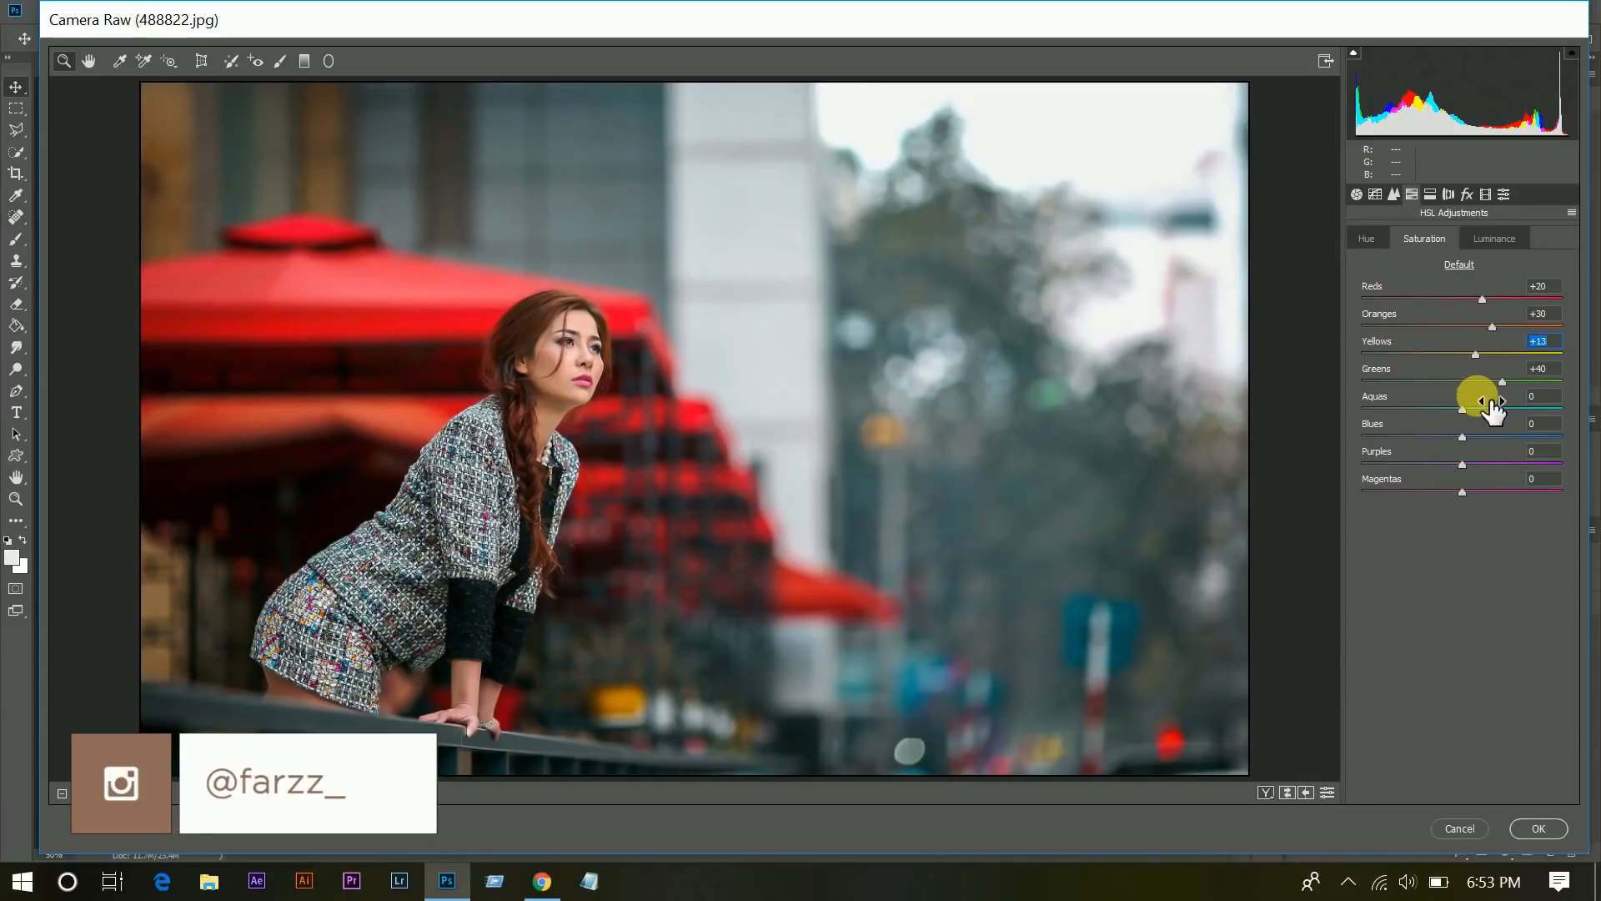
pyautogui.moveTo(1489, 407)
pyautogui.mouseDown()
pyautogui.moveTo(1556, 412)
pyautogui.moveTo(1464, 423)
pyautogui.moveTo(1490, 424)
pyautogui.mouseUp()
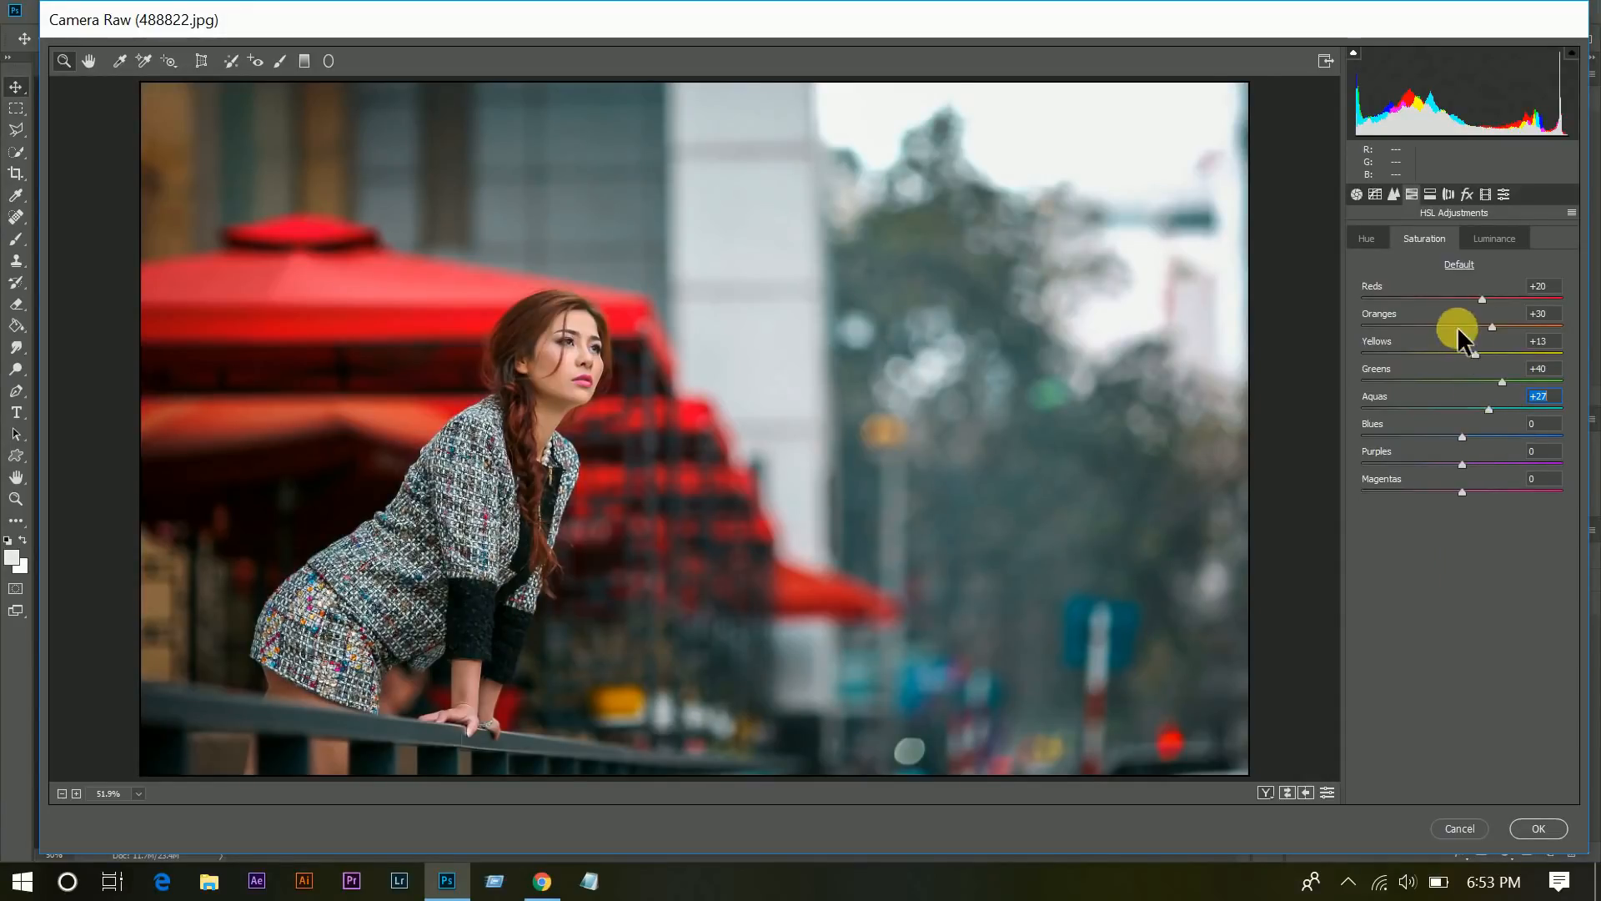
# Raise the HSL luminance of Reds to +23 and of Oranges to +59.
pyautogui.click(1504, 236)
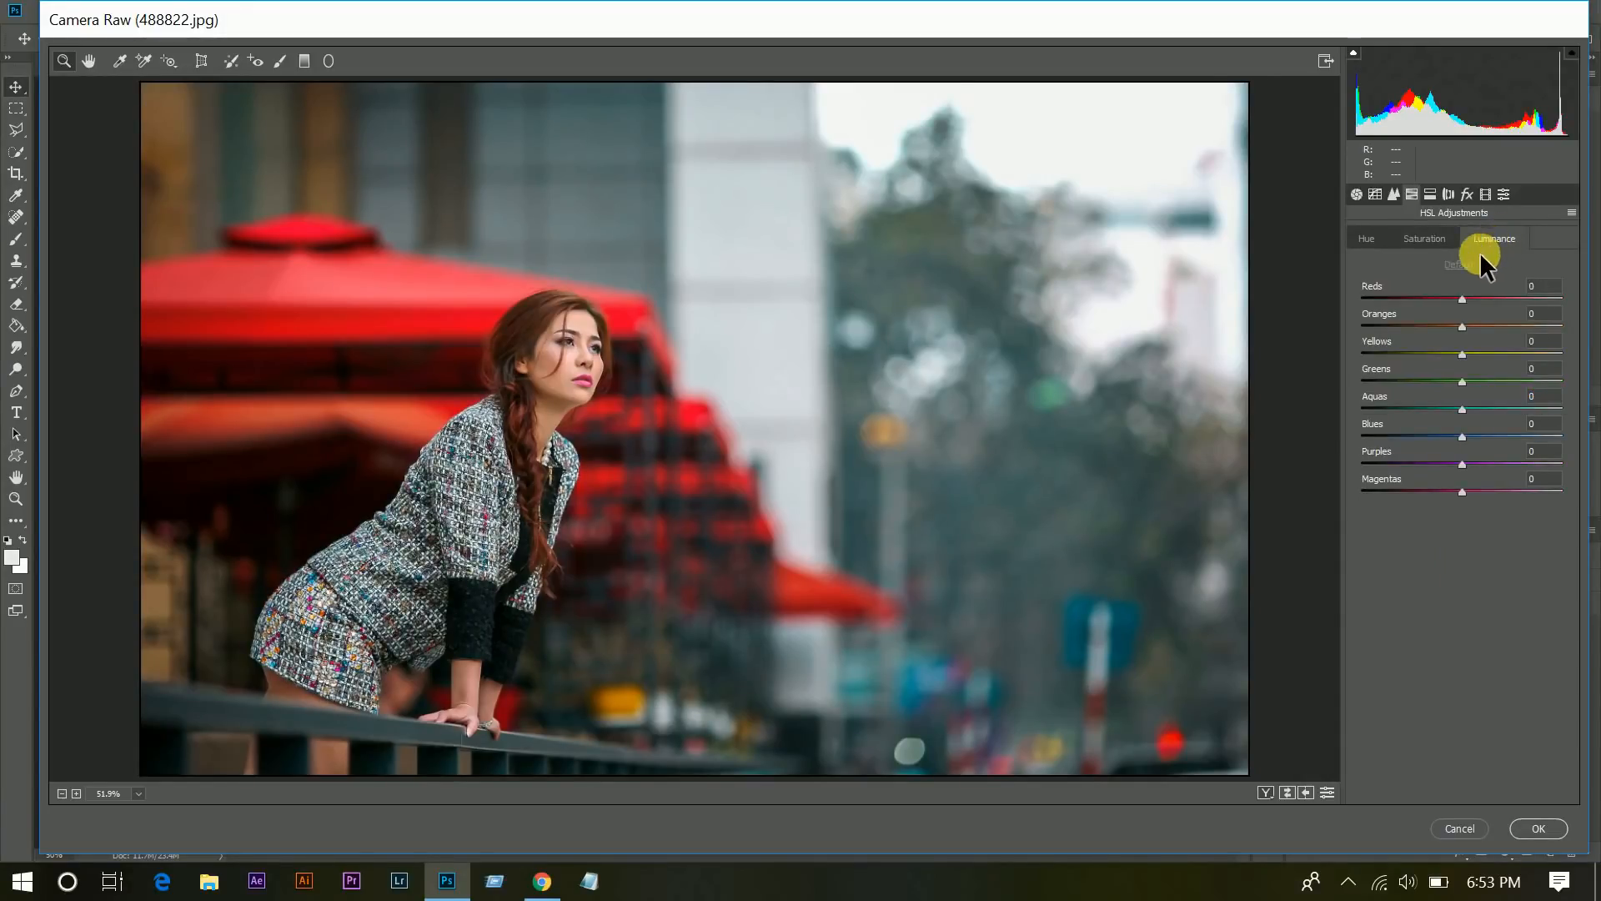
pyautogui.click(1486, 298)
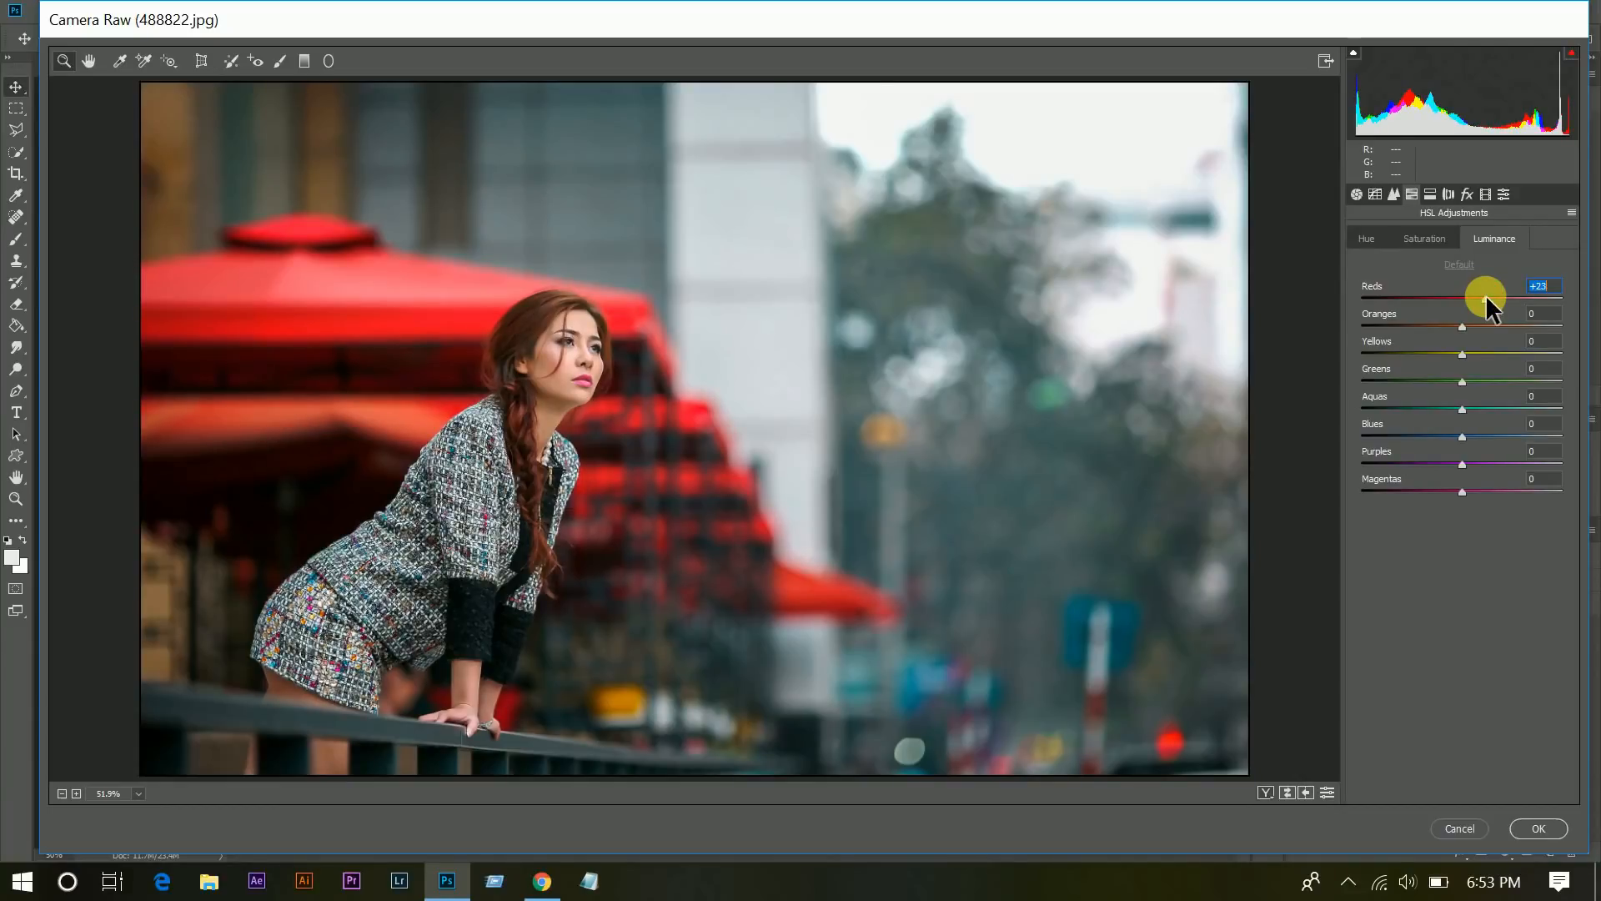
pyautogui.moveTo(1489, 297); pyautogui.dragTo(1513, 327)
pyautogui.click(1487, 325)
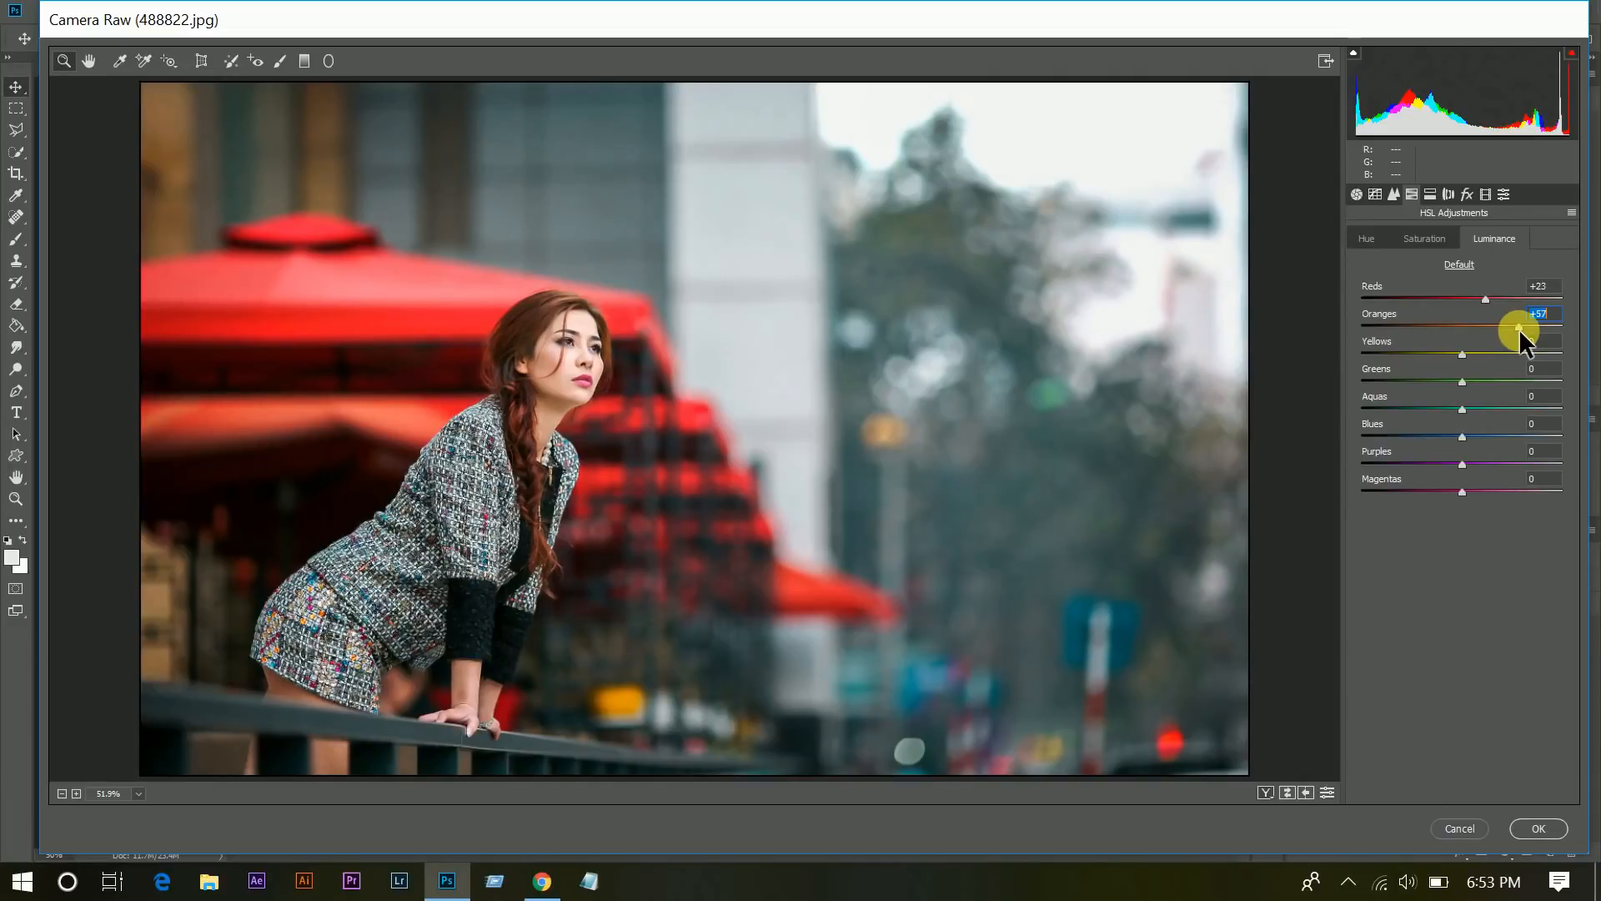
pyautogui.moveTo(1520, 329); pyautogui.dragTo(1526, 349)
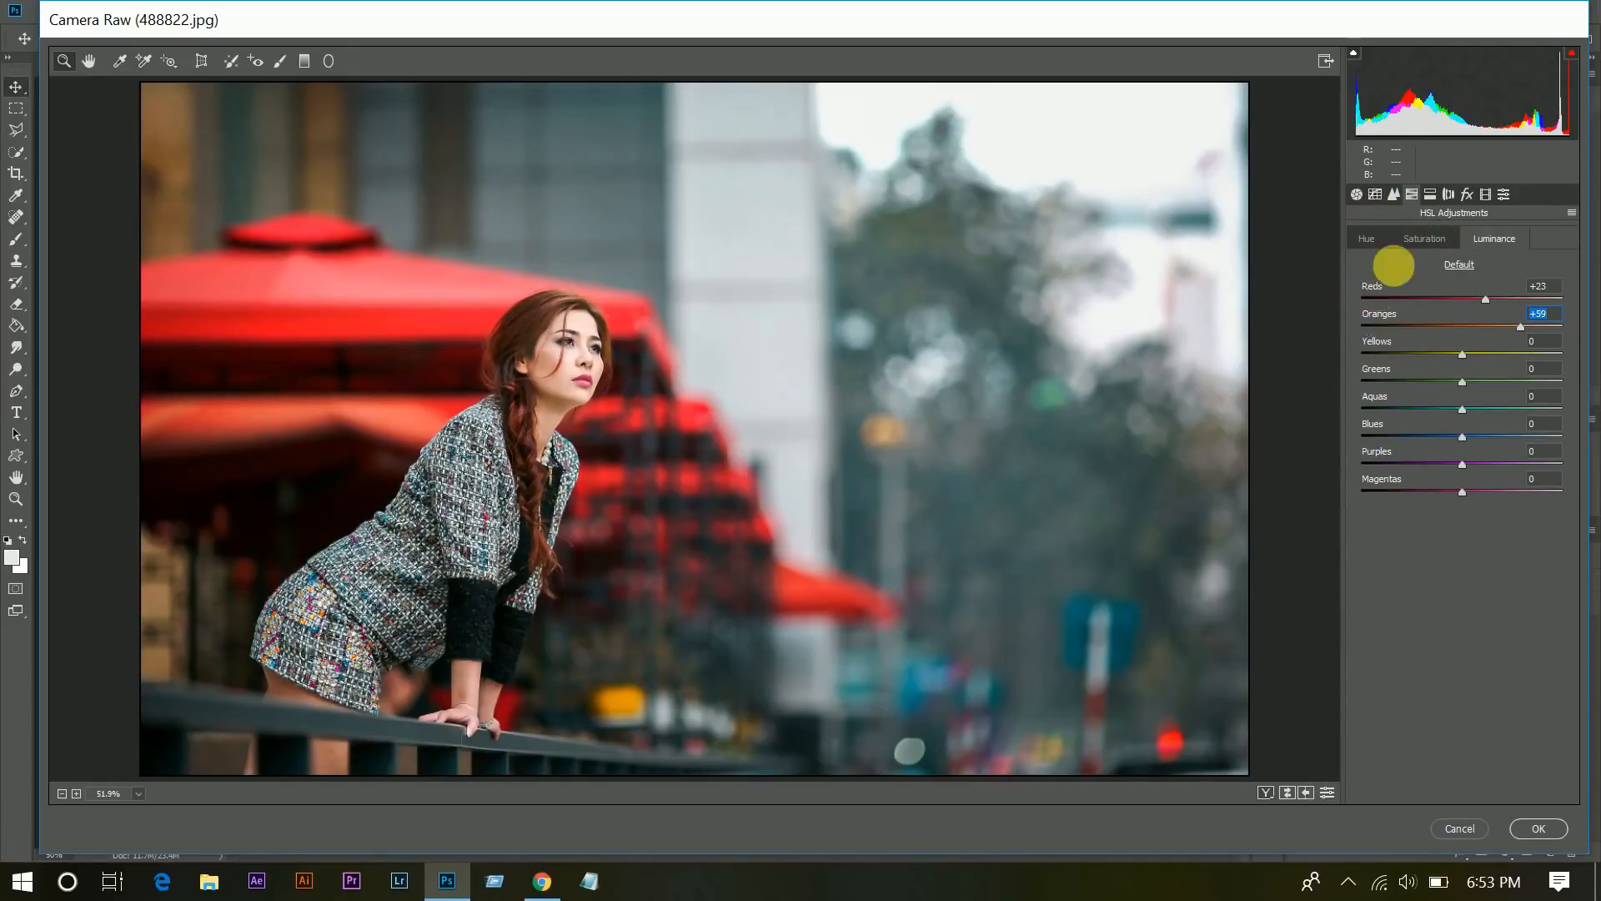
# Split-tone the shadows with Hue 210 and Saturation 30, and set the Balance to +6.
pyautogui.click(1431, 196)
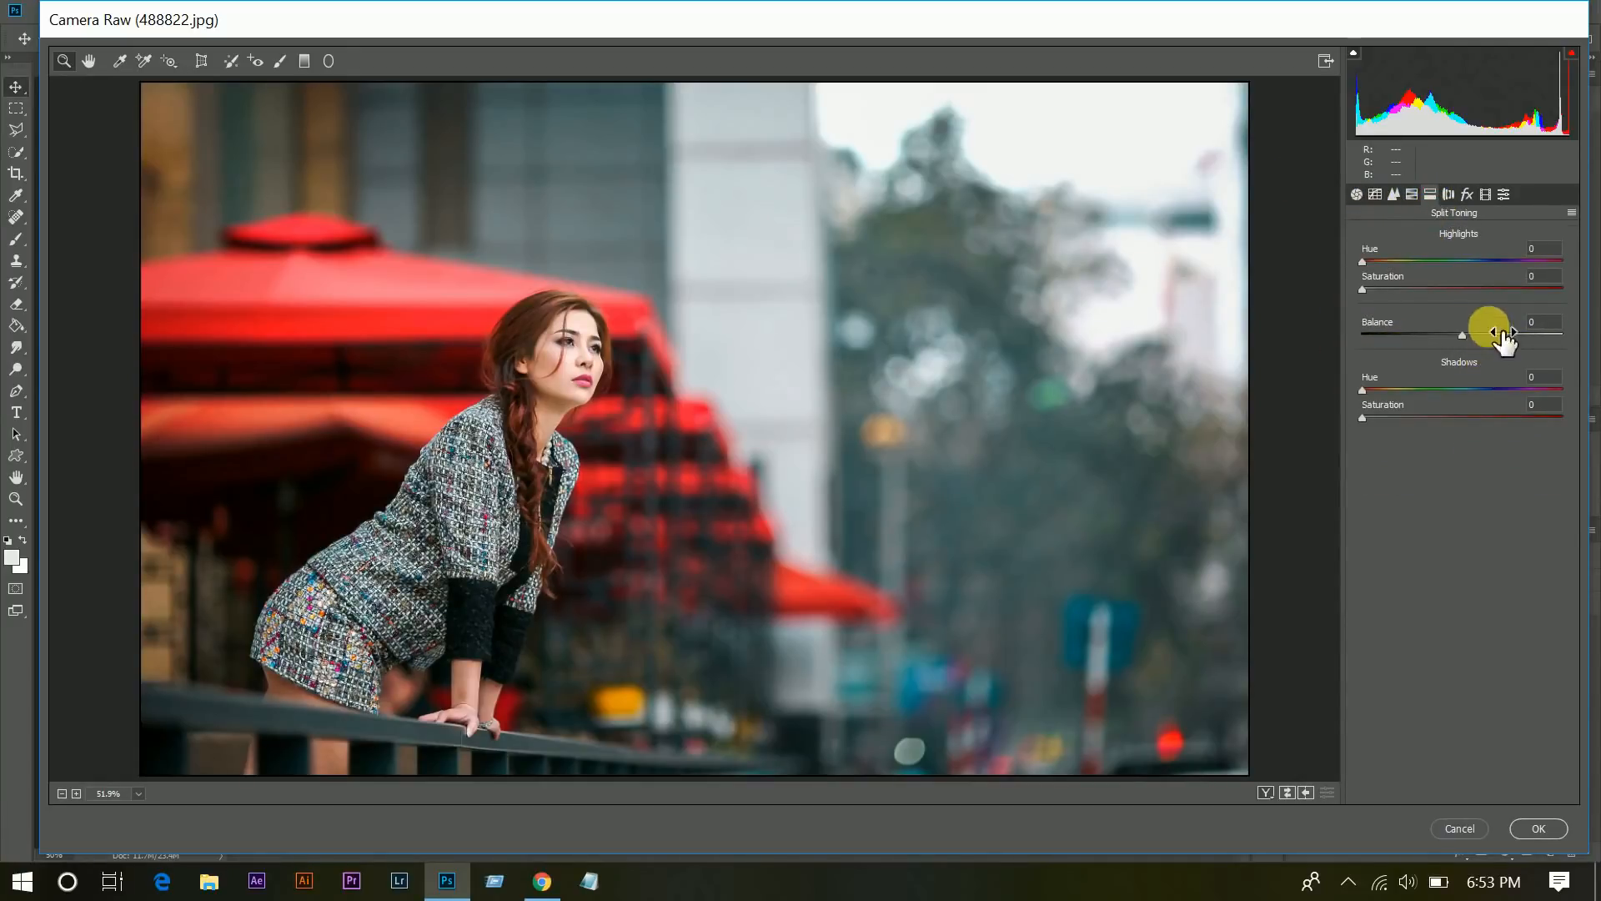
pyautogui.moveTo(1473, 390)
pyautogui.mouseDown()
pyautogui.moveTo(1428, 390)
pyautogui.moveTo(1479, 392)
pyautogui.mouseUp()
pyautogui.click(1426, 417)
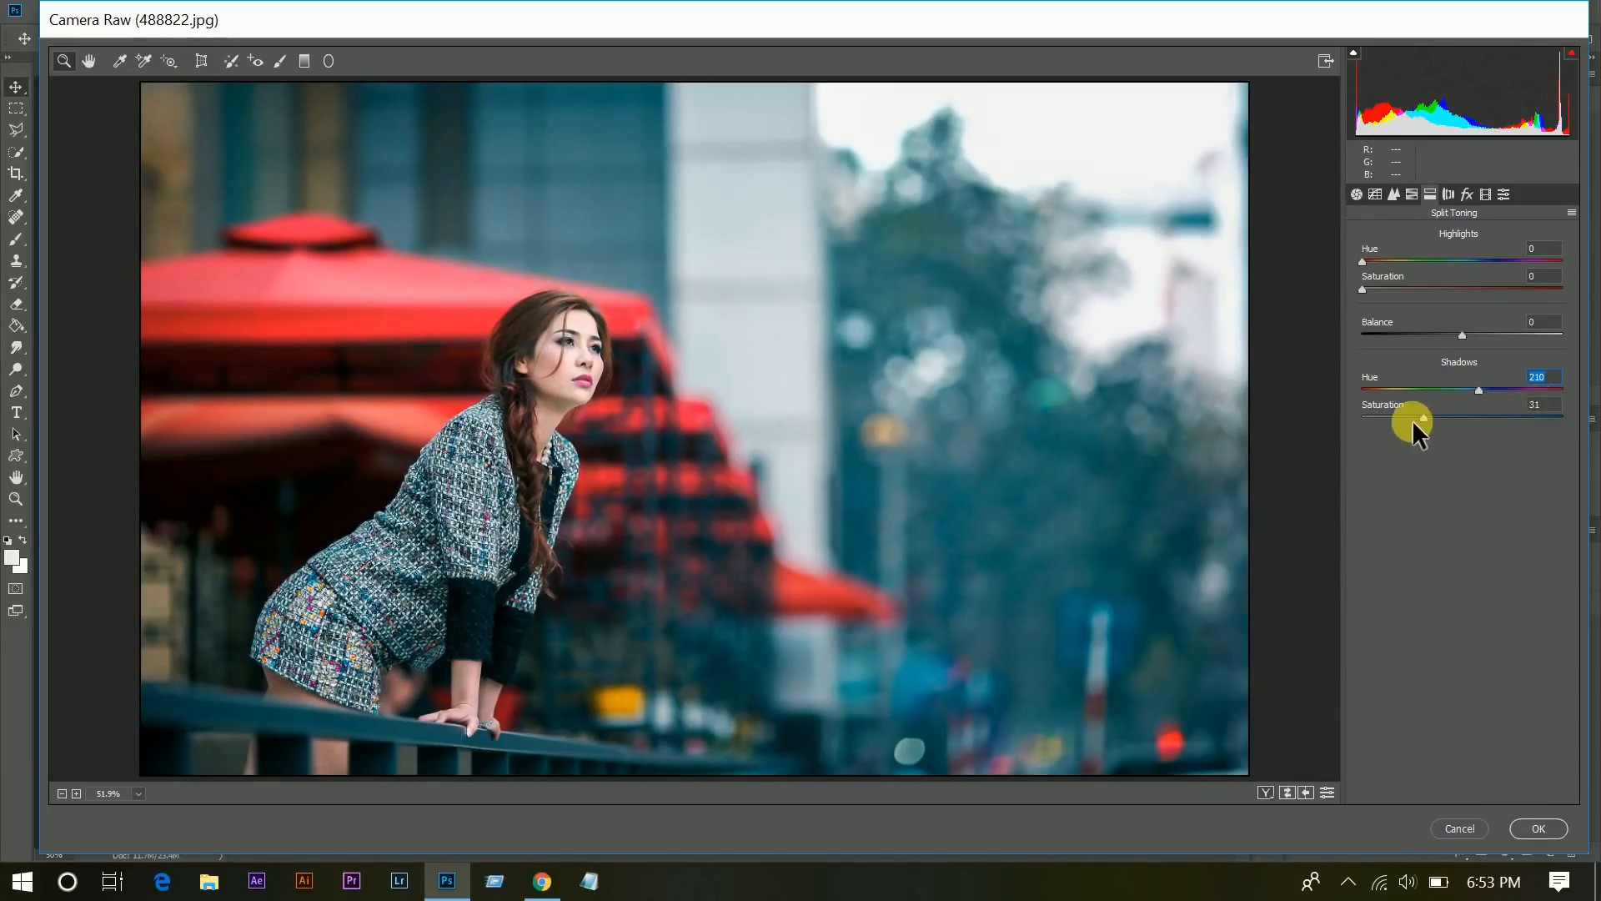
pyautogui.press('Tab')
pyautogui.moveTo(1428, 419); pyautogui.dragTo(1426, 418)
pyautogui.moveTo(1474, 332); pyautogui.dragTo(1472, 354)
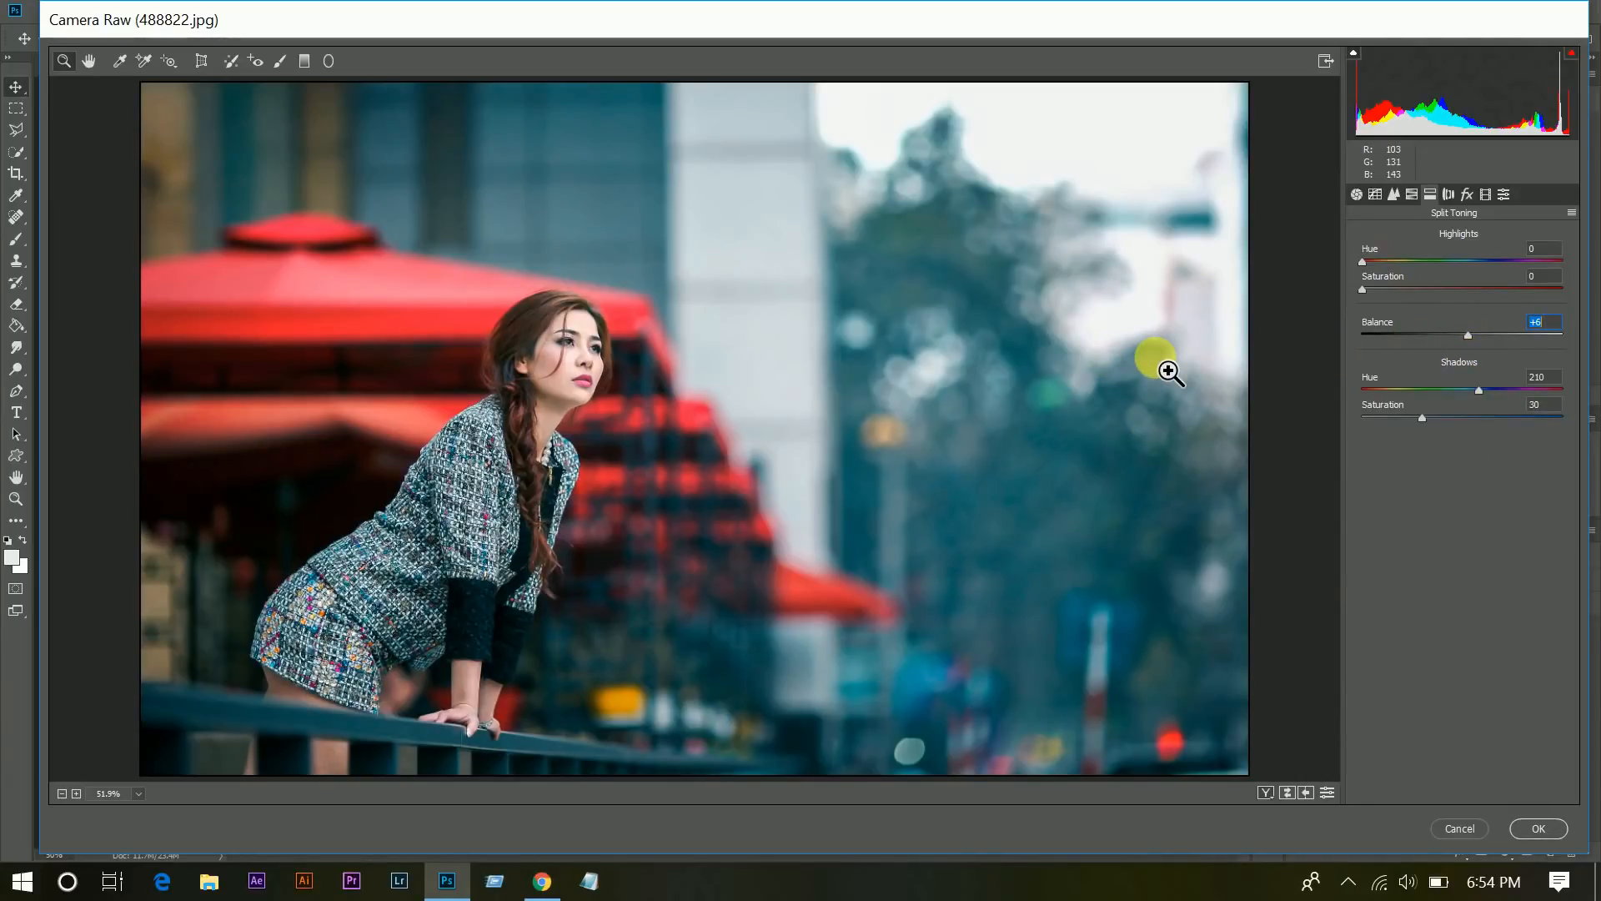
# Set the Green Primary hue to +18 and increase the Blue Primary saturation in the camera calibration.
pyautogui.click(1485, 194)
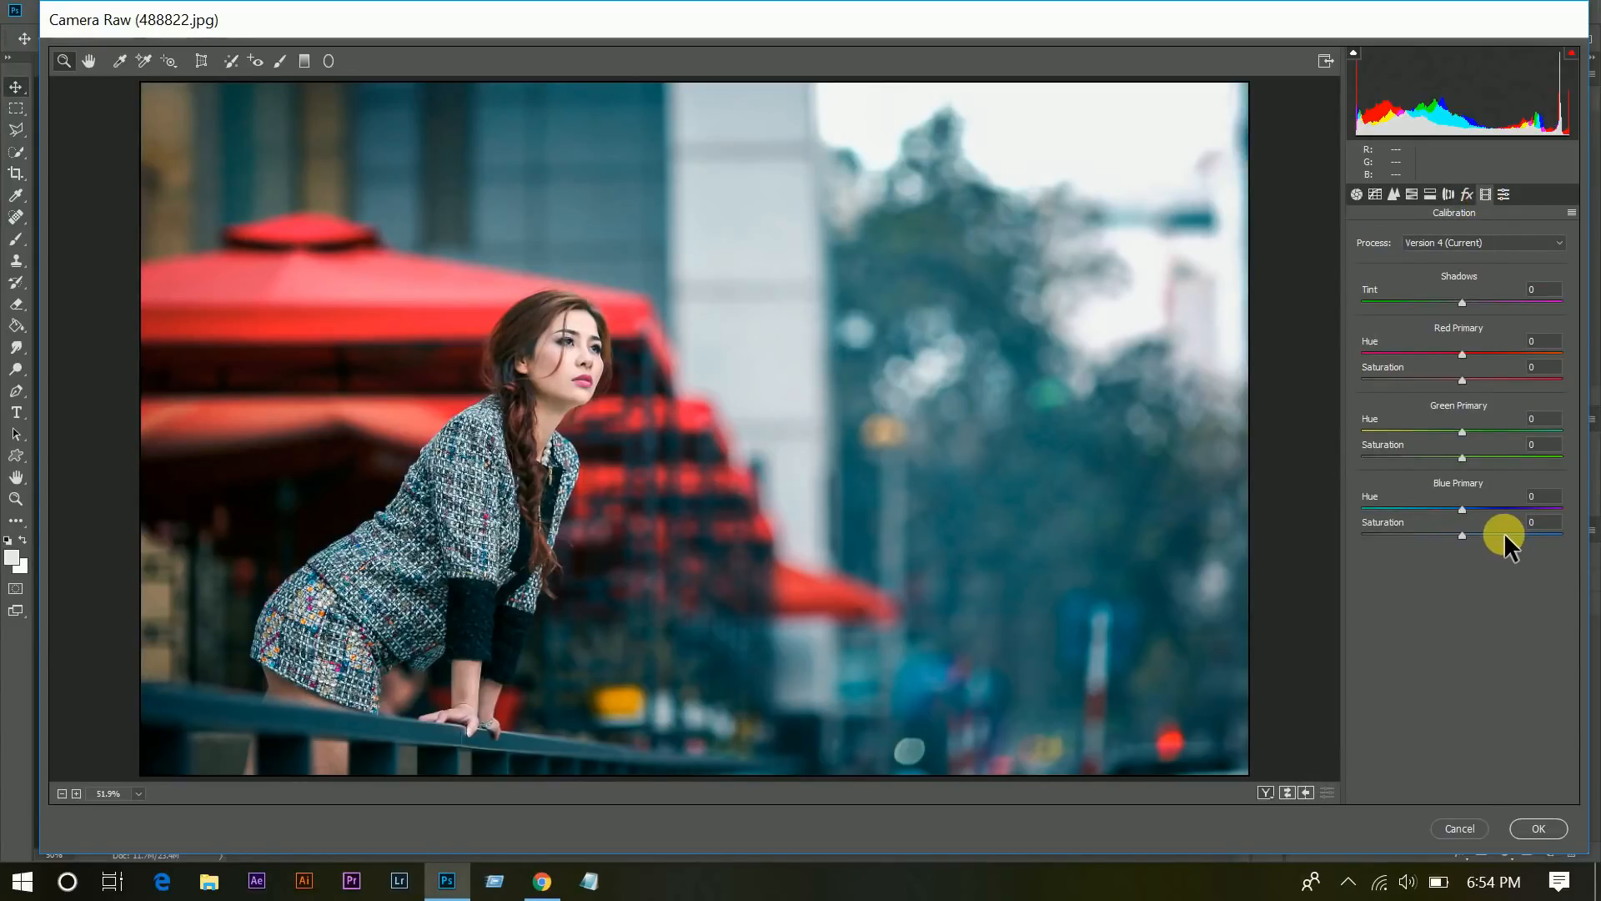
pyautogui.click(1491, 429)
pyautogui.moveTo(1490, 425)
pyautogui.mouseDown()
pyautogui.moveTo(1418, 432)
pyautogui.moveTo(1503, 439)
pyautogui.moveTo(1474, 439)
pyautogui.mouseUp()
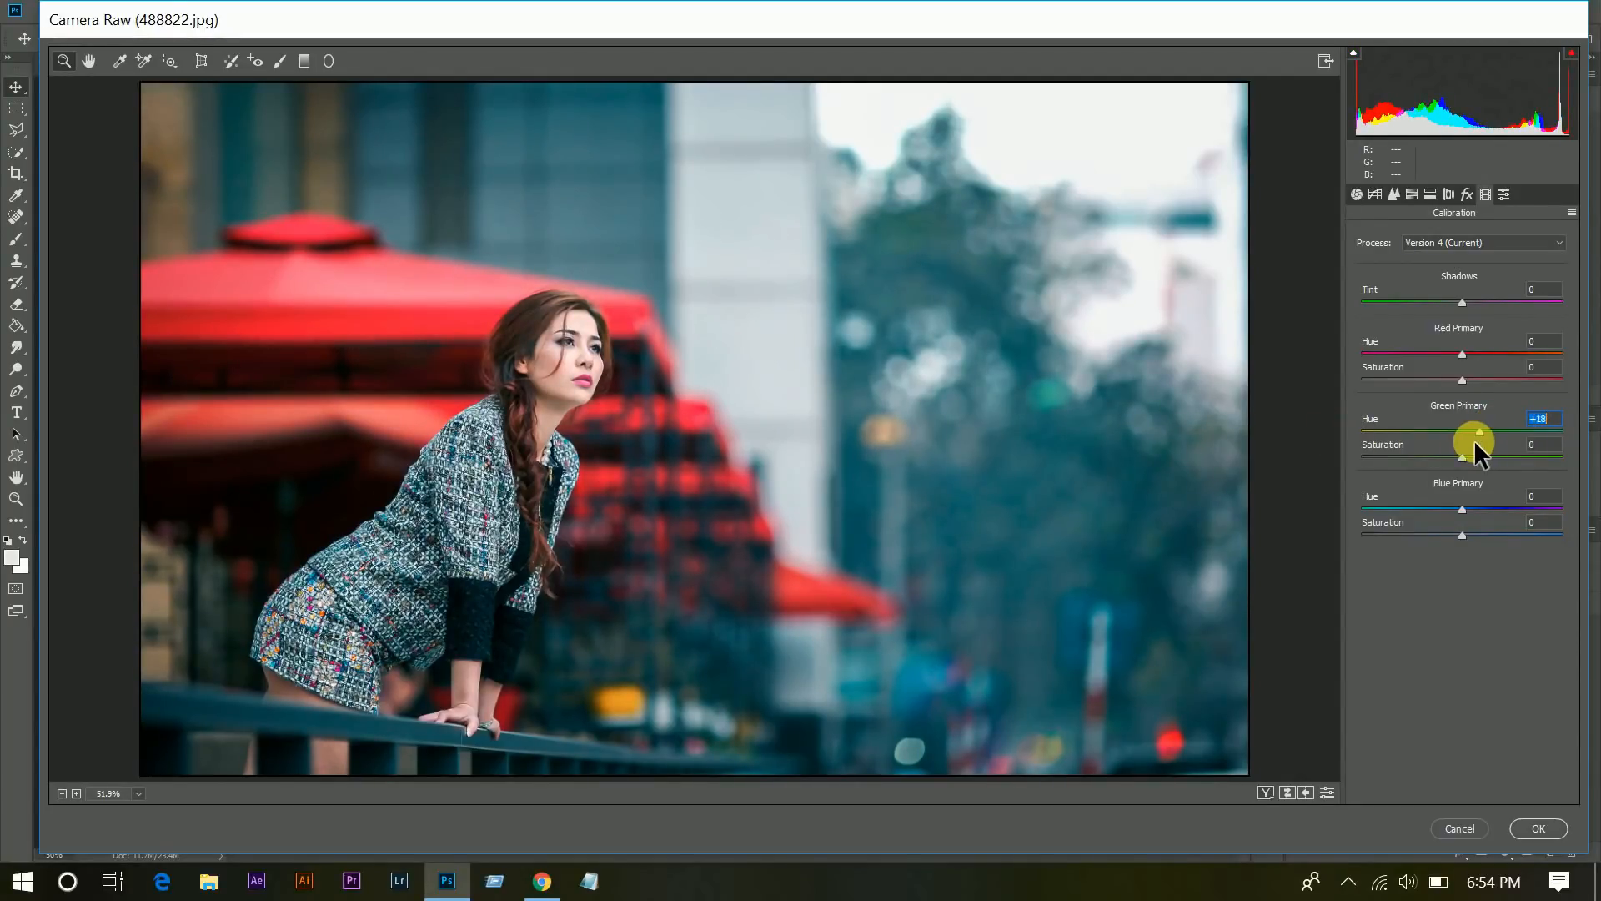
pyautogui.click(1493, 534)
# Add an RGB tone curve point at input 64, output 63, and lift the black point to output 41.
pyautogui.click(1376, 194)
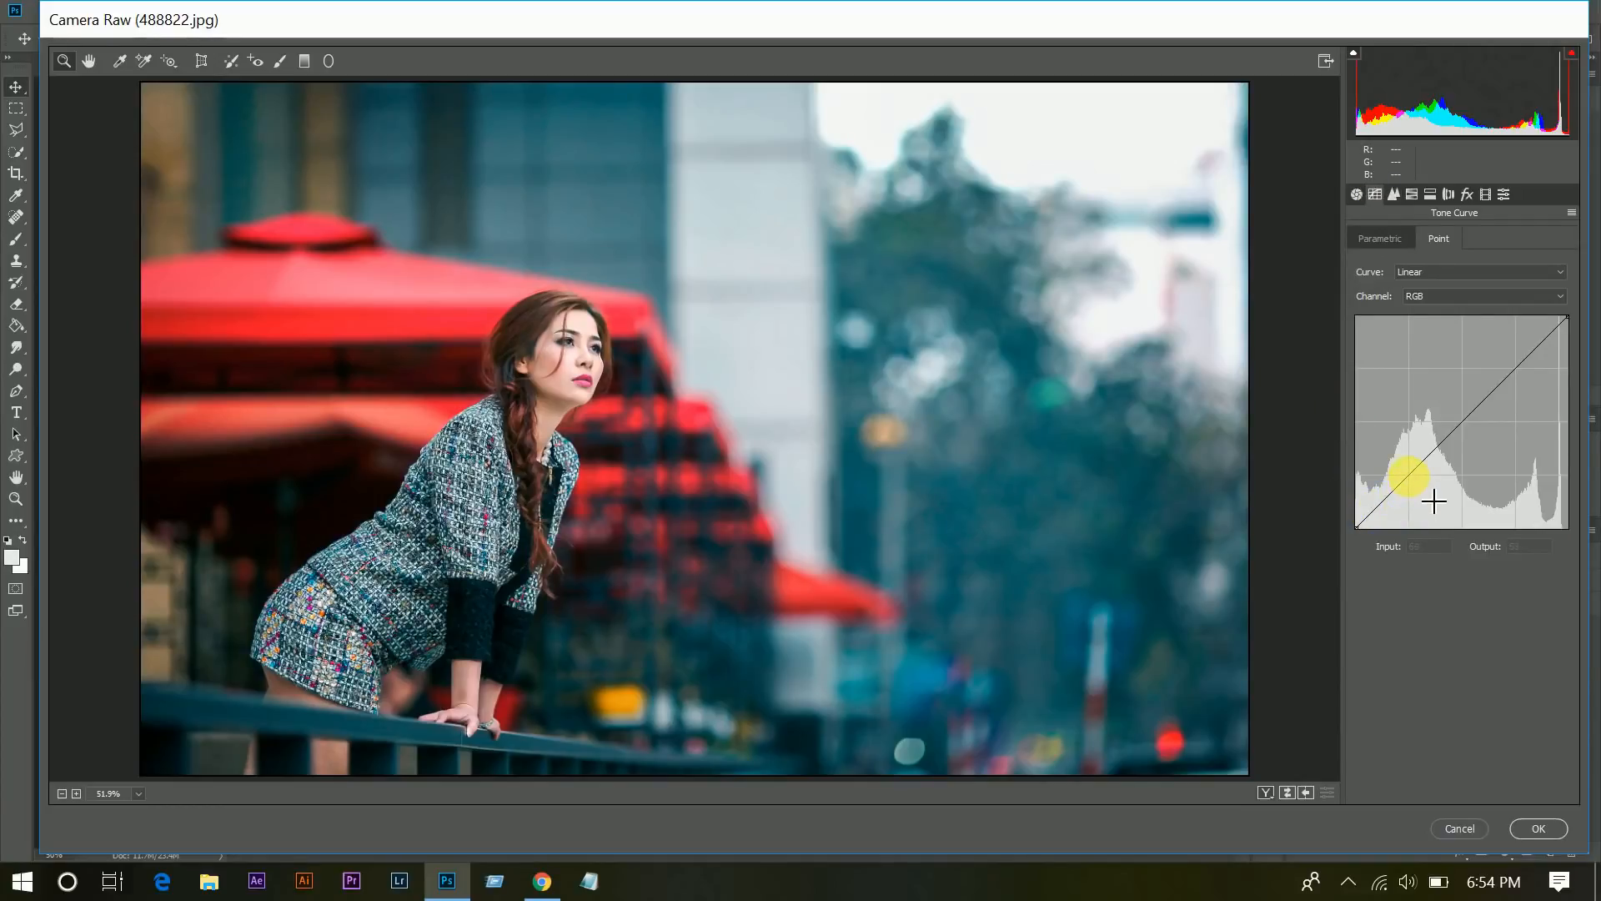
pyautogui.click(1409, 475)
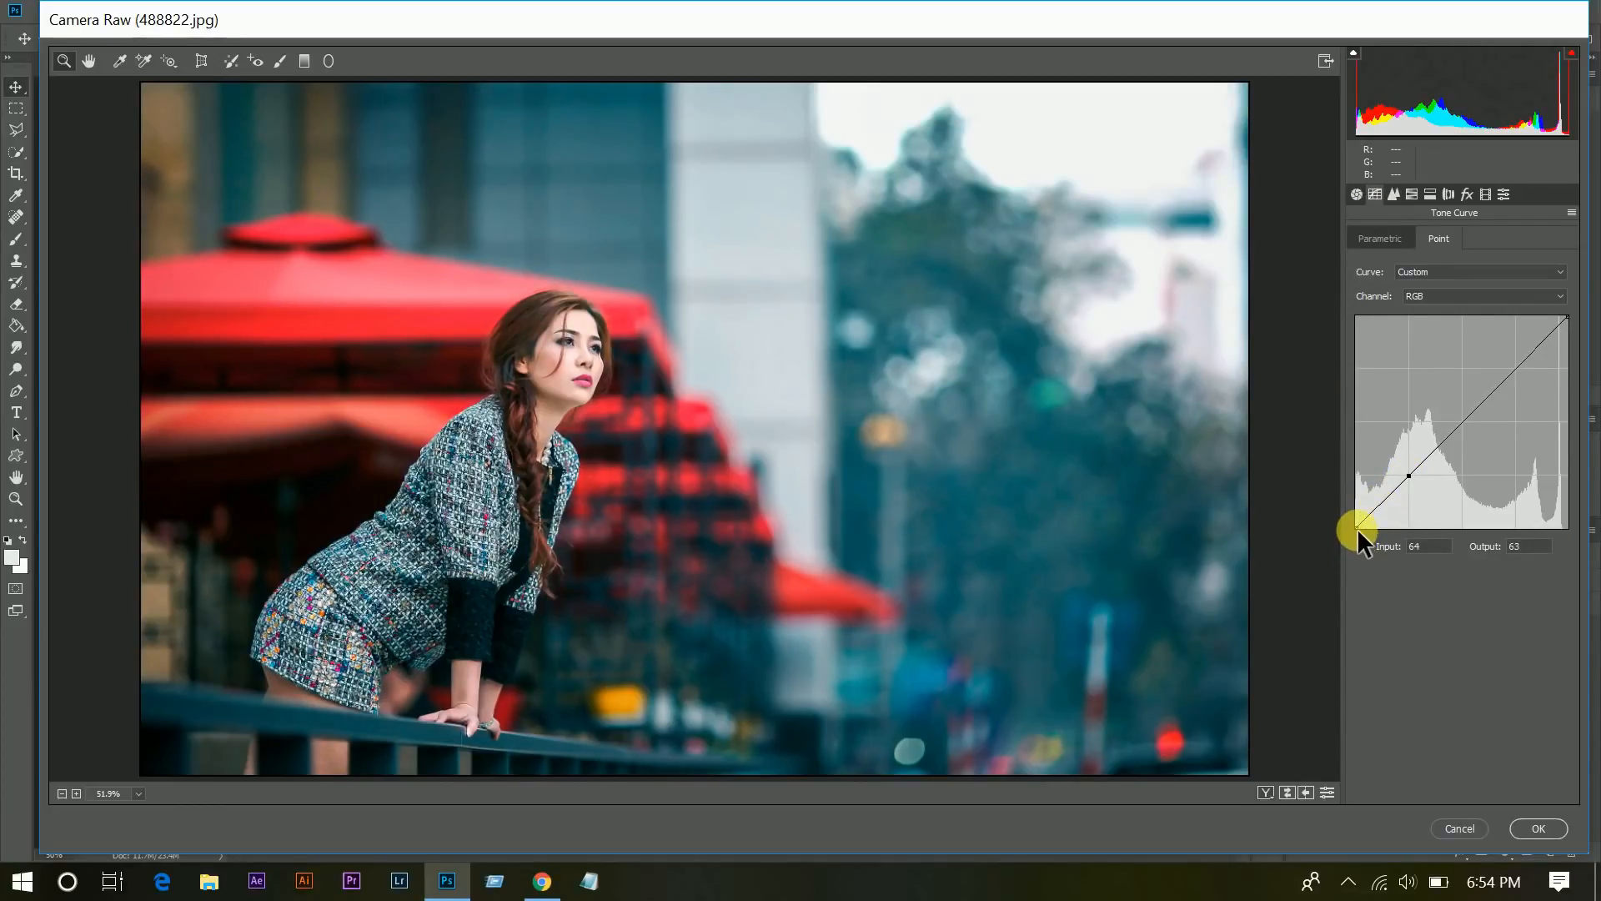
pyautogui.moveTo(1358, 528); pyautogui.dragTo(1360, 509)
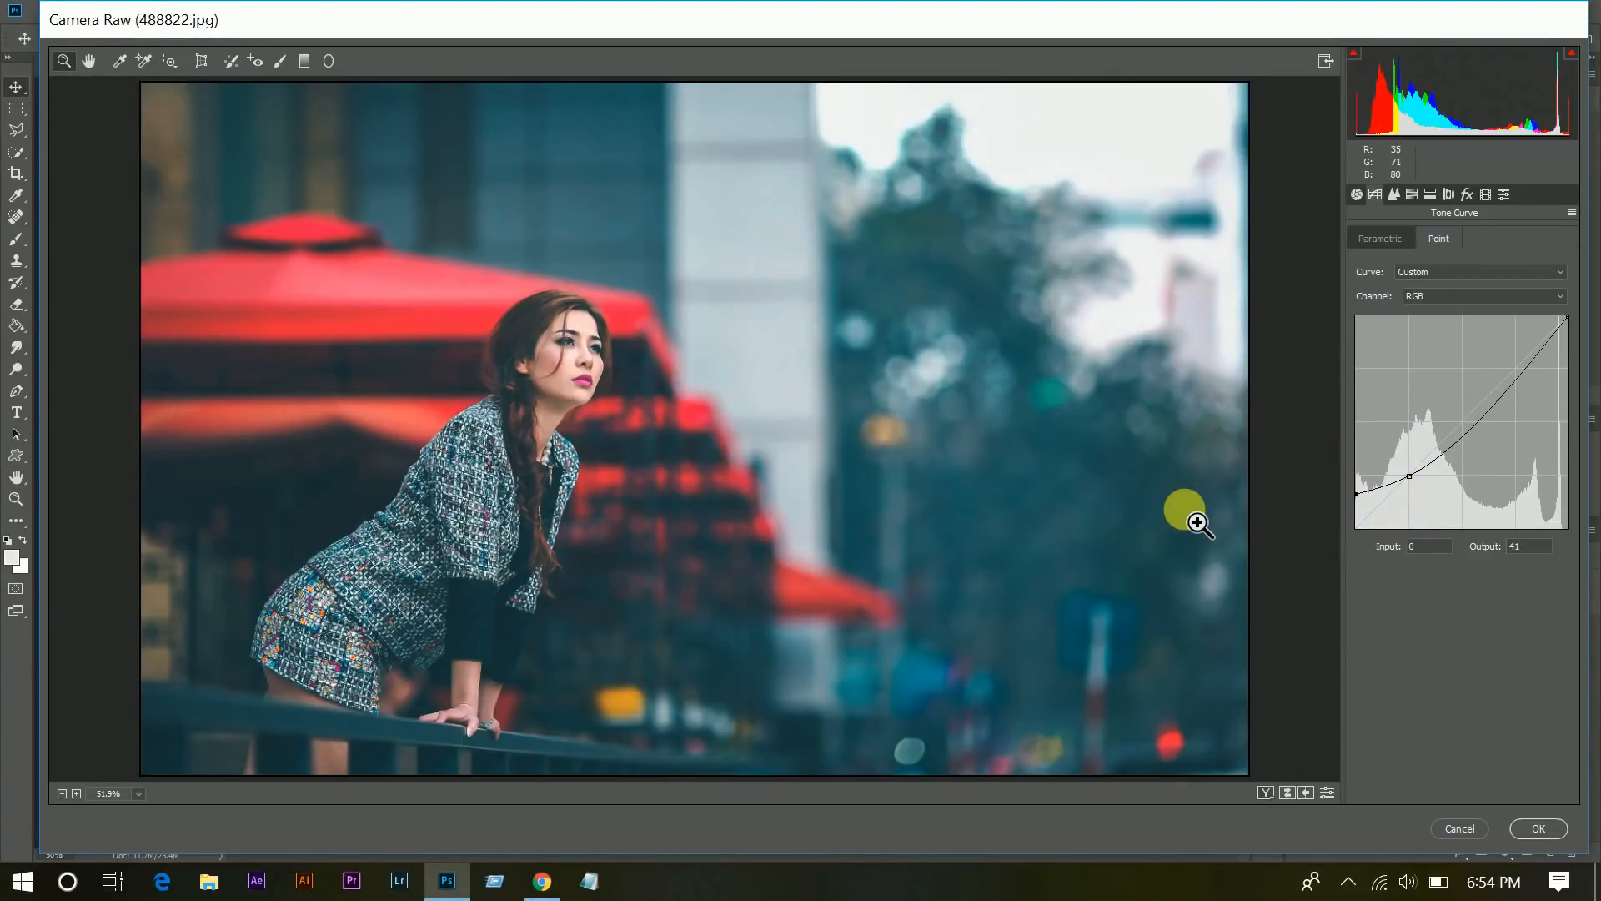
# Compare the original and edited photo side by side, zoomed to 50% on the woman.
pyautogui.click(1353, 191)
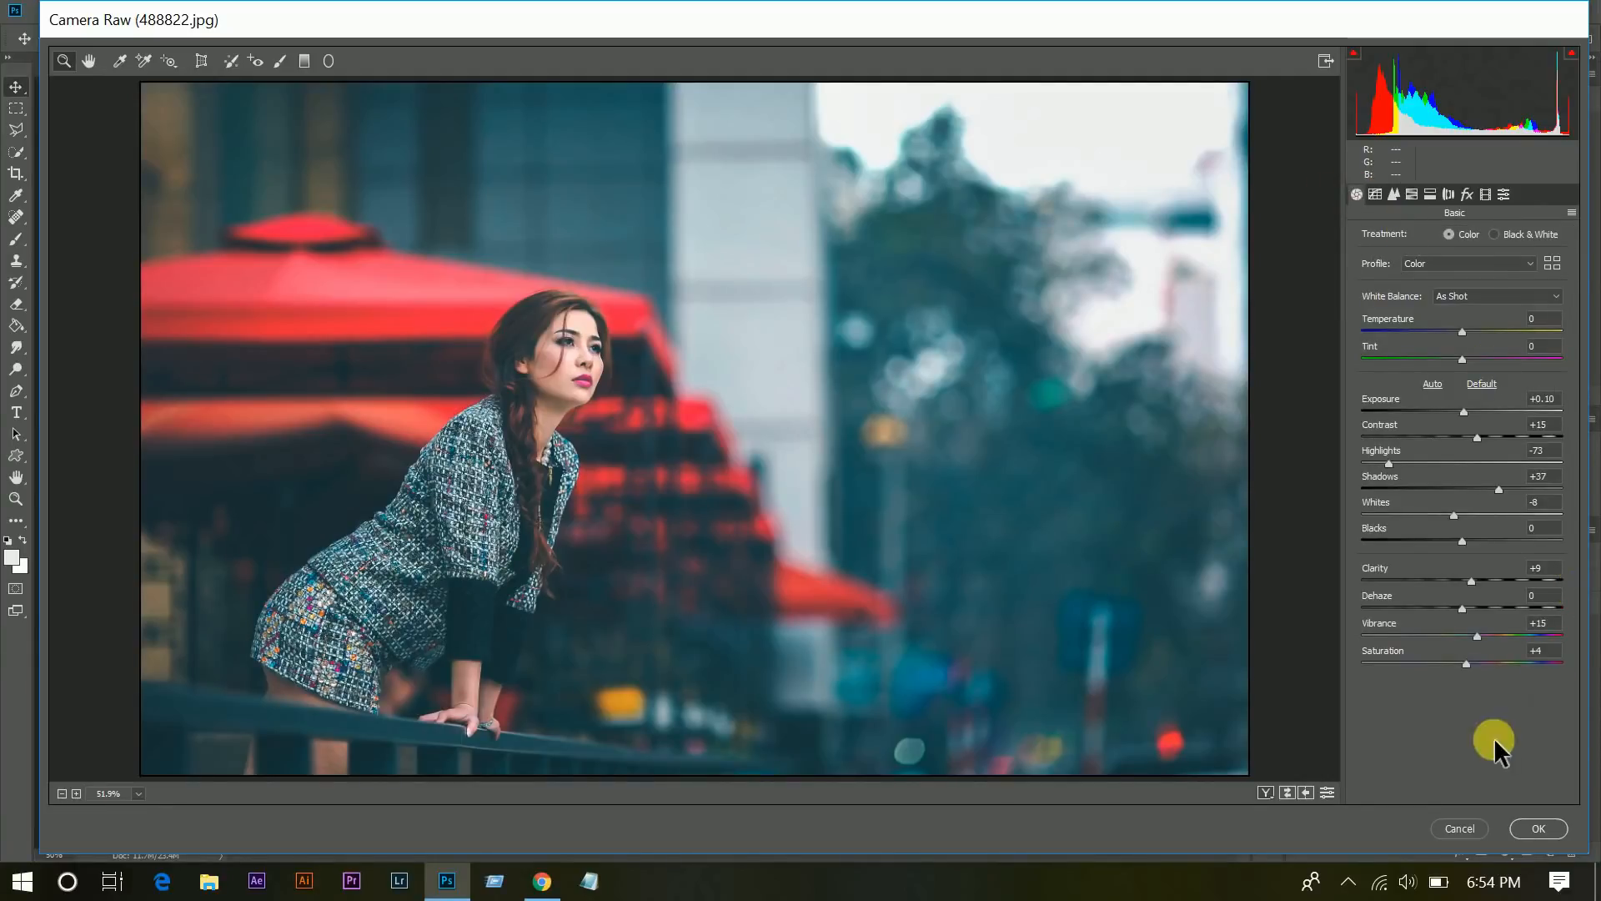
pyautogui.press('q')
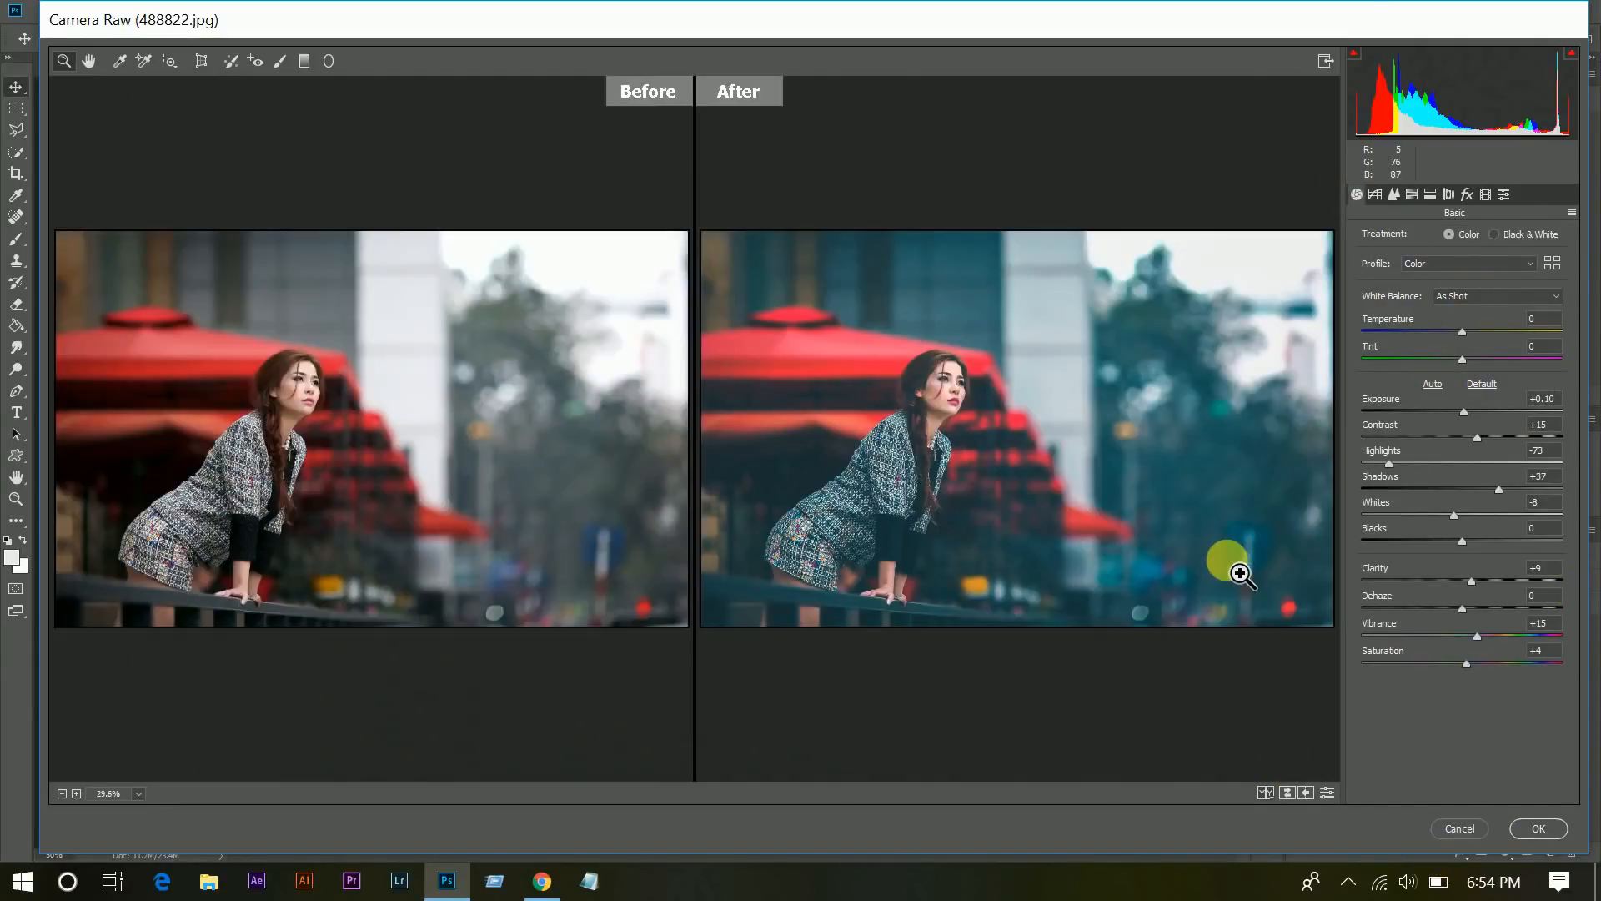
pyautogui.click(336, 395)
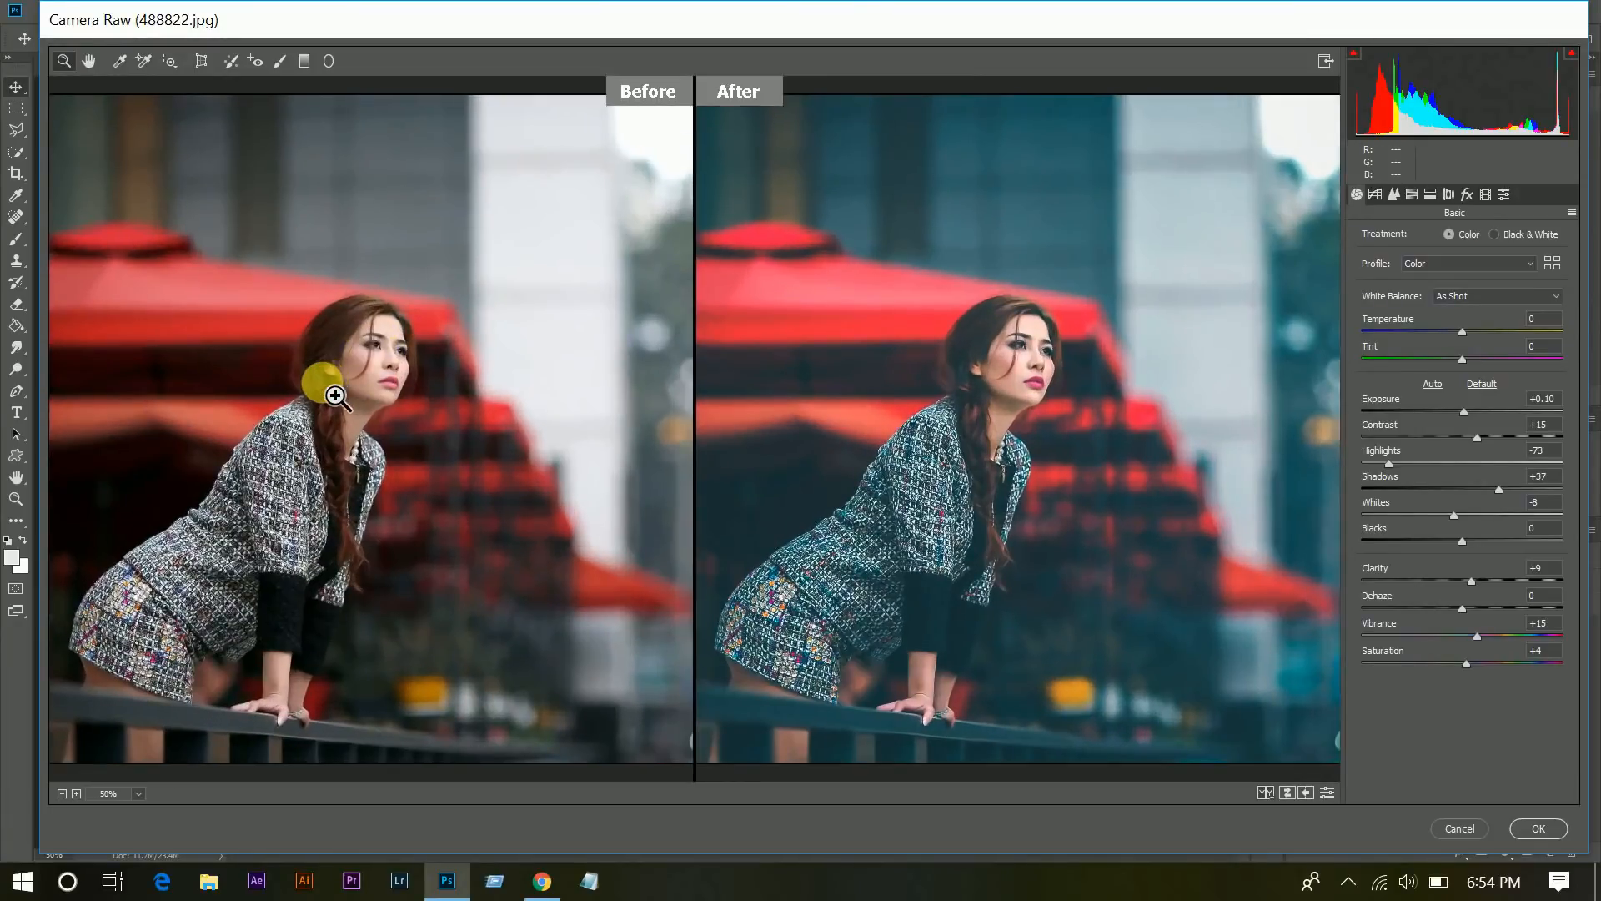
pyautogui.moveTo(399, 322); pyautogui.dragTo(740, 443)
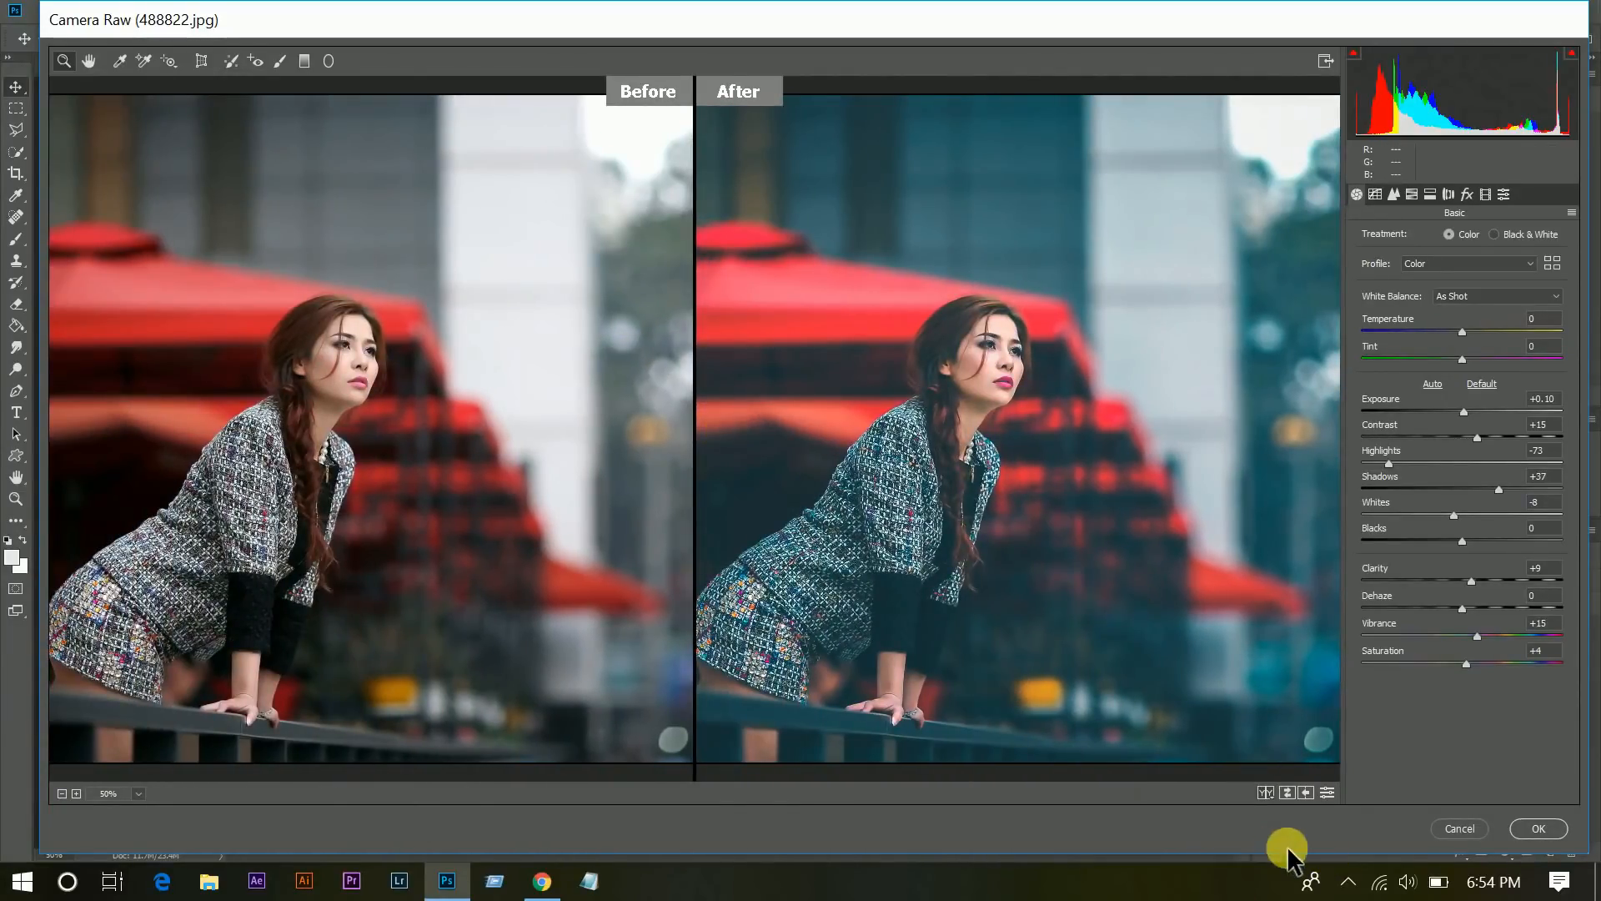
# Apply the Camera Raw adjustments and toggle Layer 1 off and on to compare it with the original.
pyautogui.click(1560, 827)
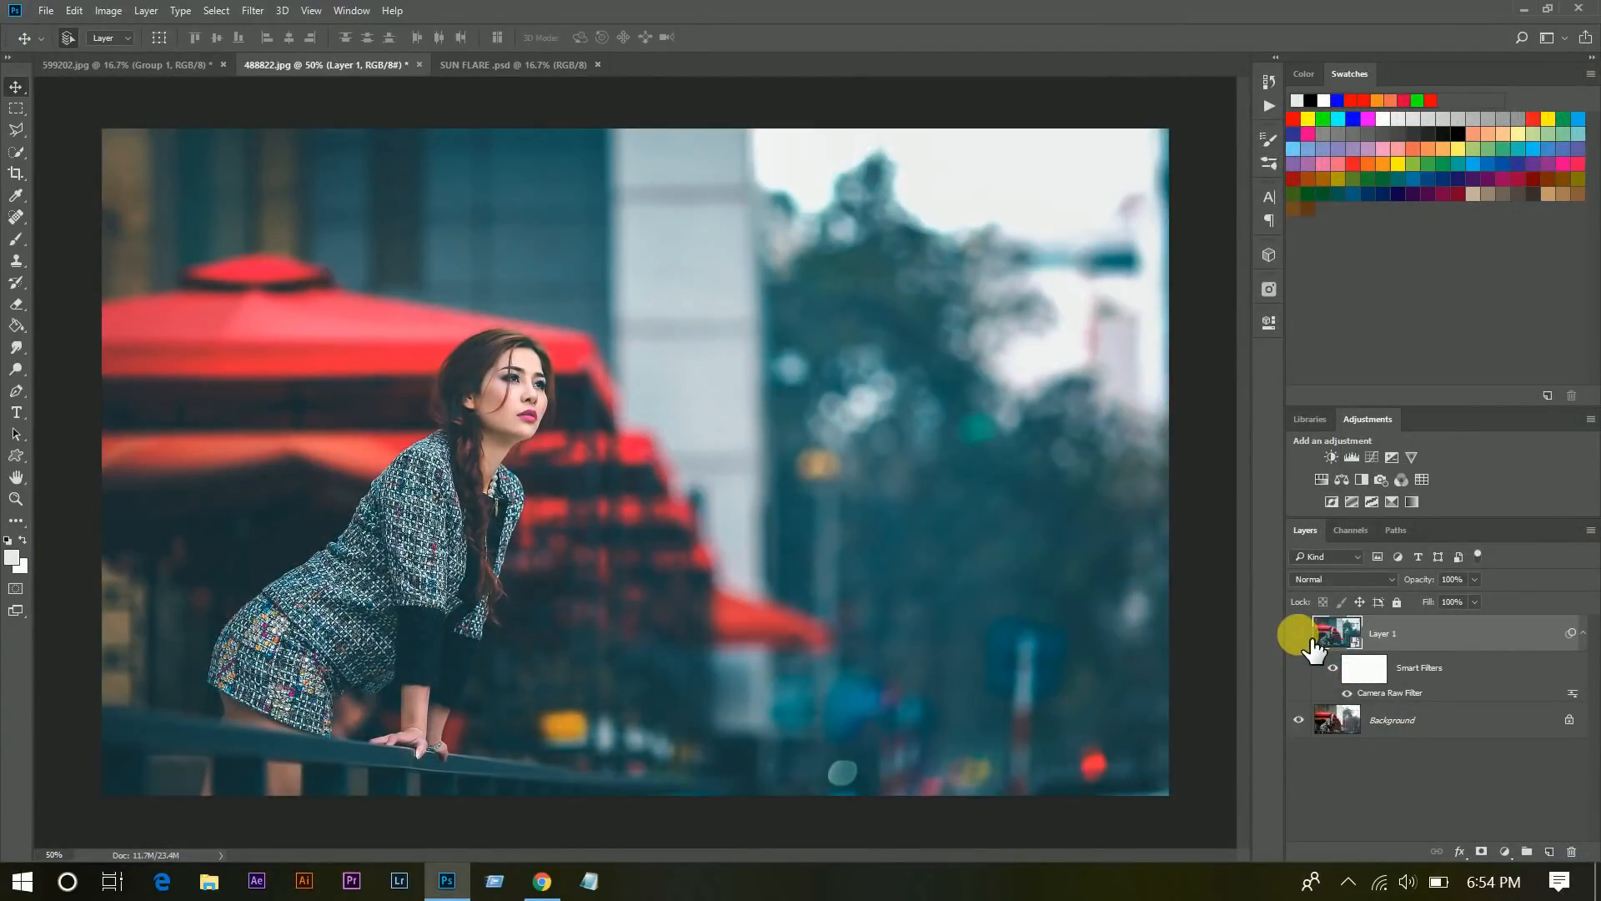
pyautogui.click(1298, 636)
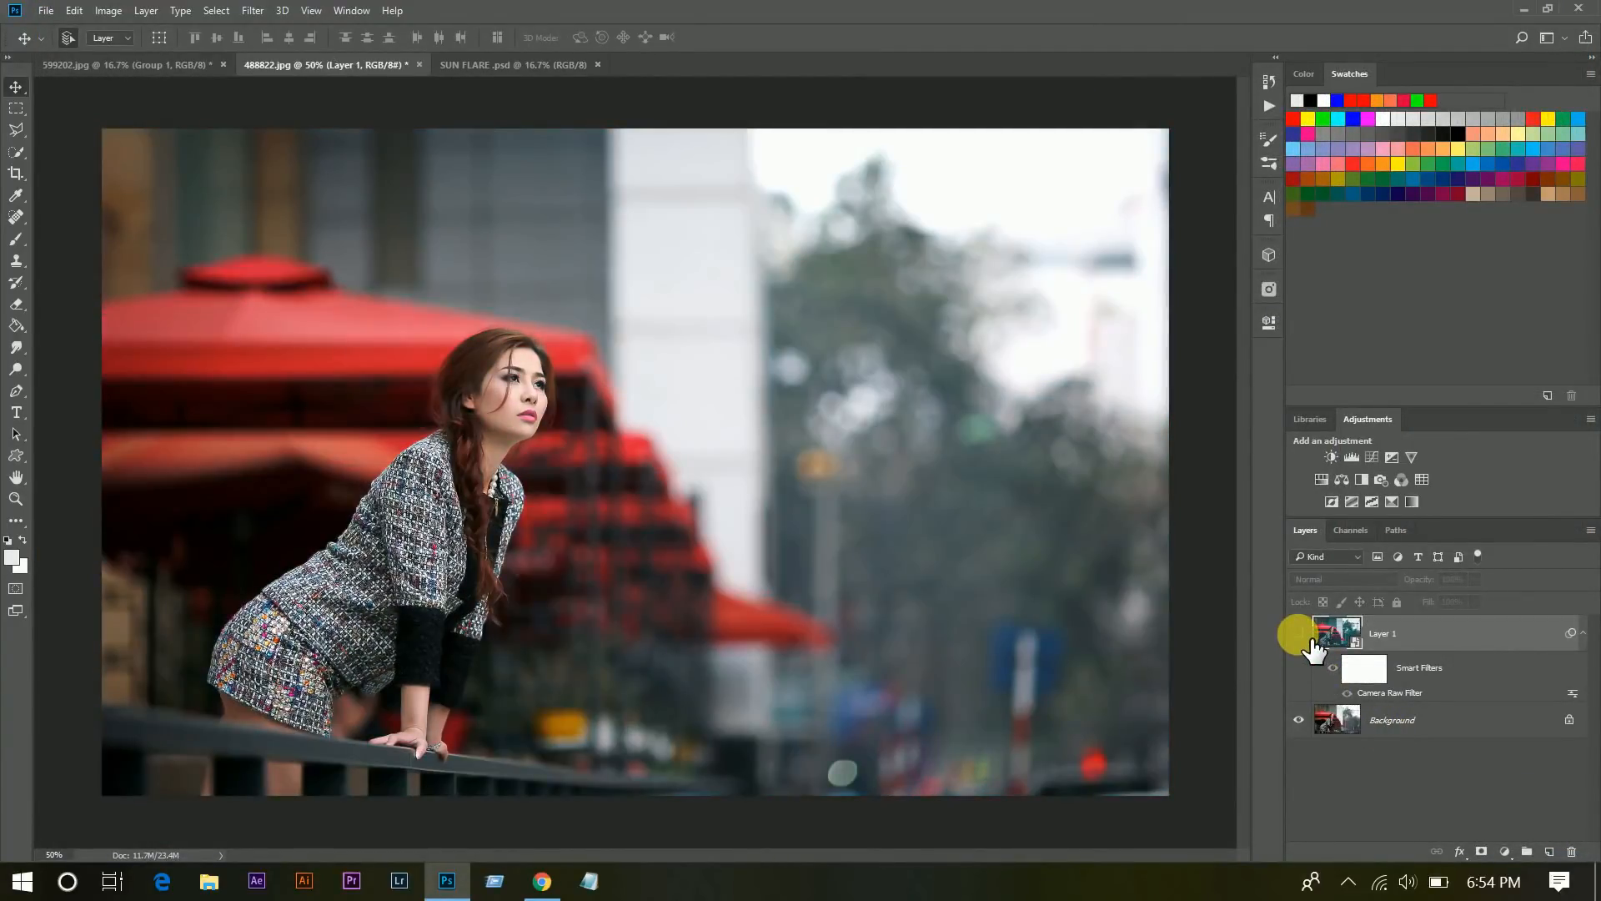
pyautogui.click(1299, 634)
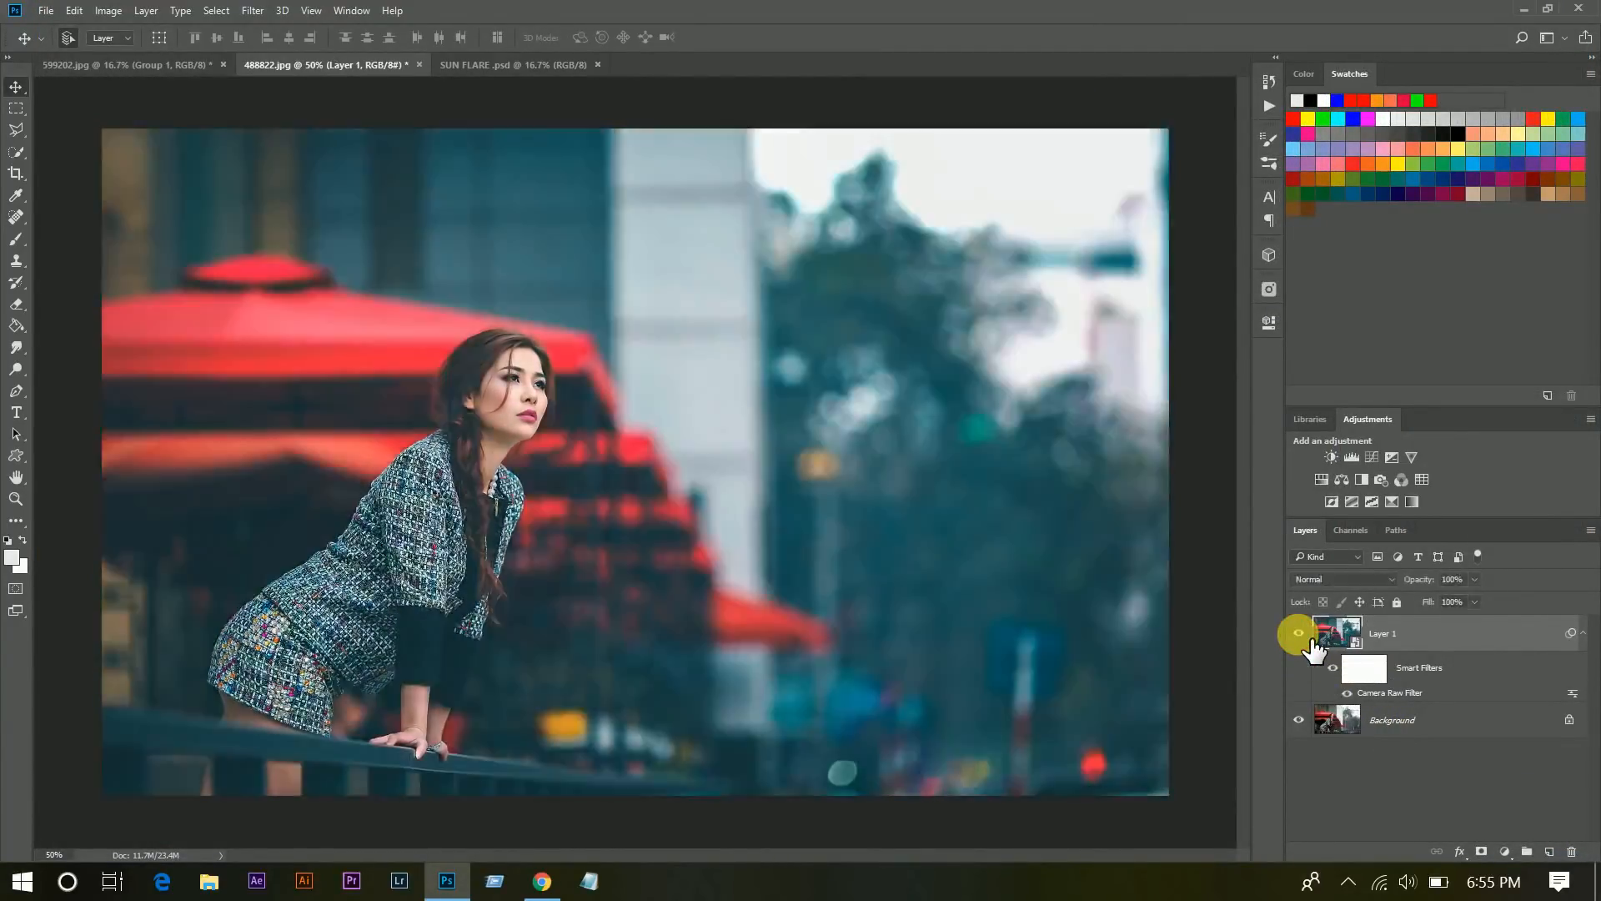
# Add a Color Balance adjustment layer with midtones Cyan-Red at -11 and Magenta-Green at -9, and toggle it to compare.
pyautogui.click(1507, 851)
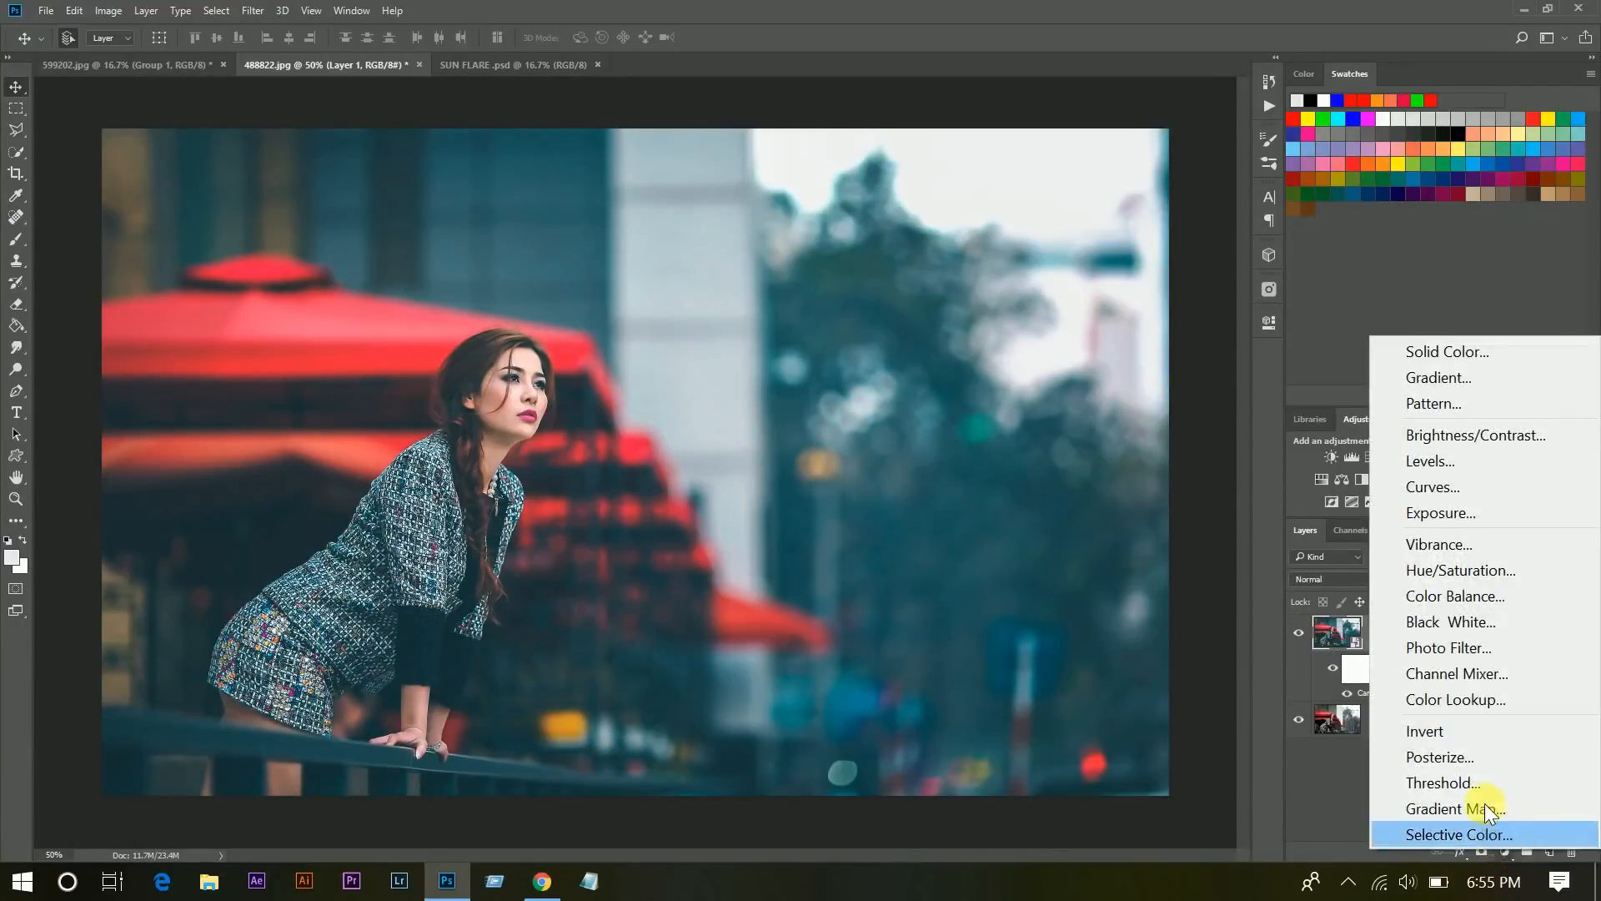
pyautogui.click(1479, 598)
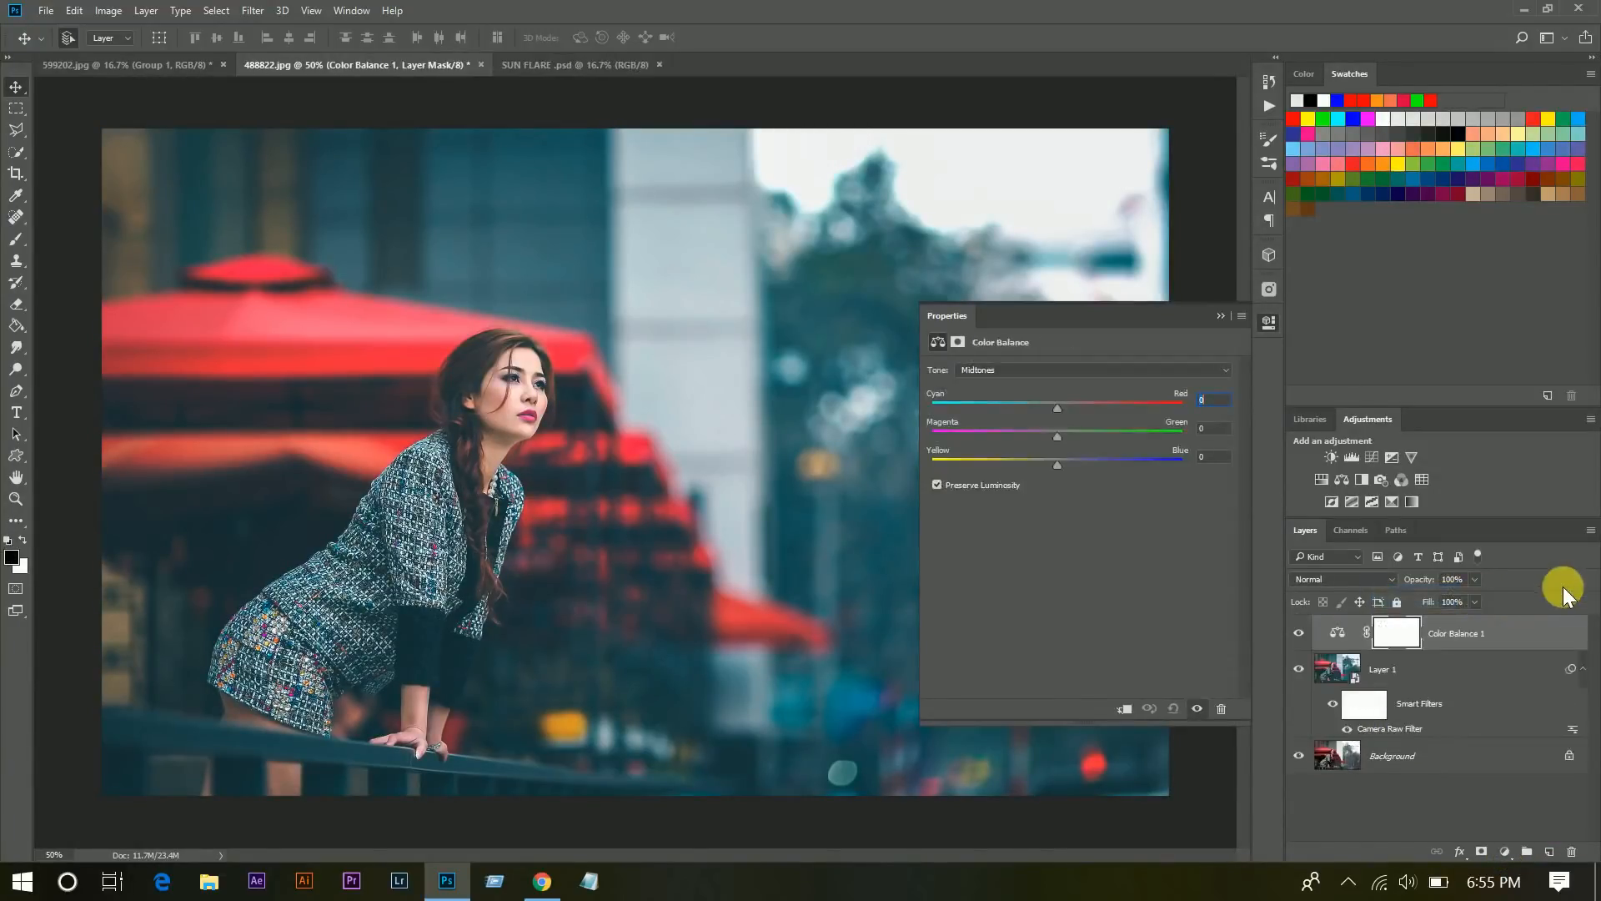
pyautogui.click(1046, 402)
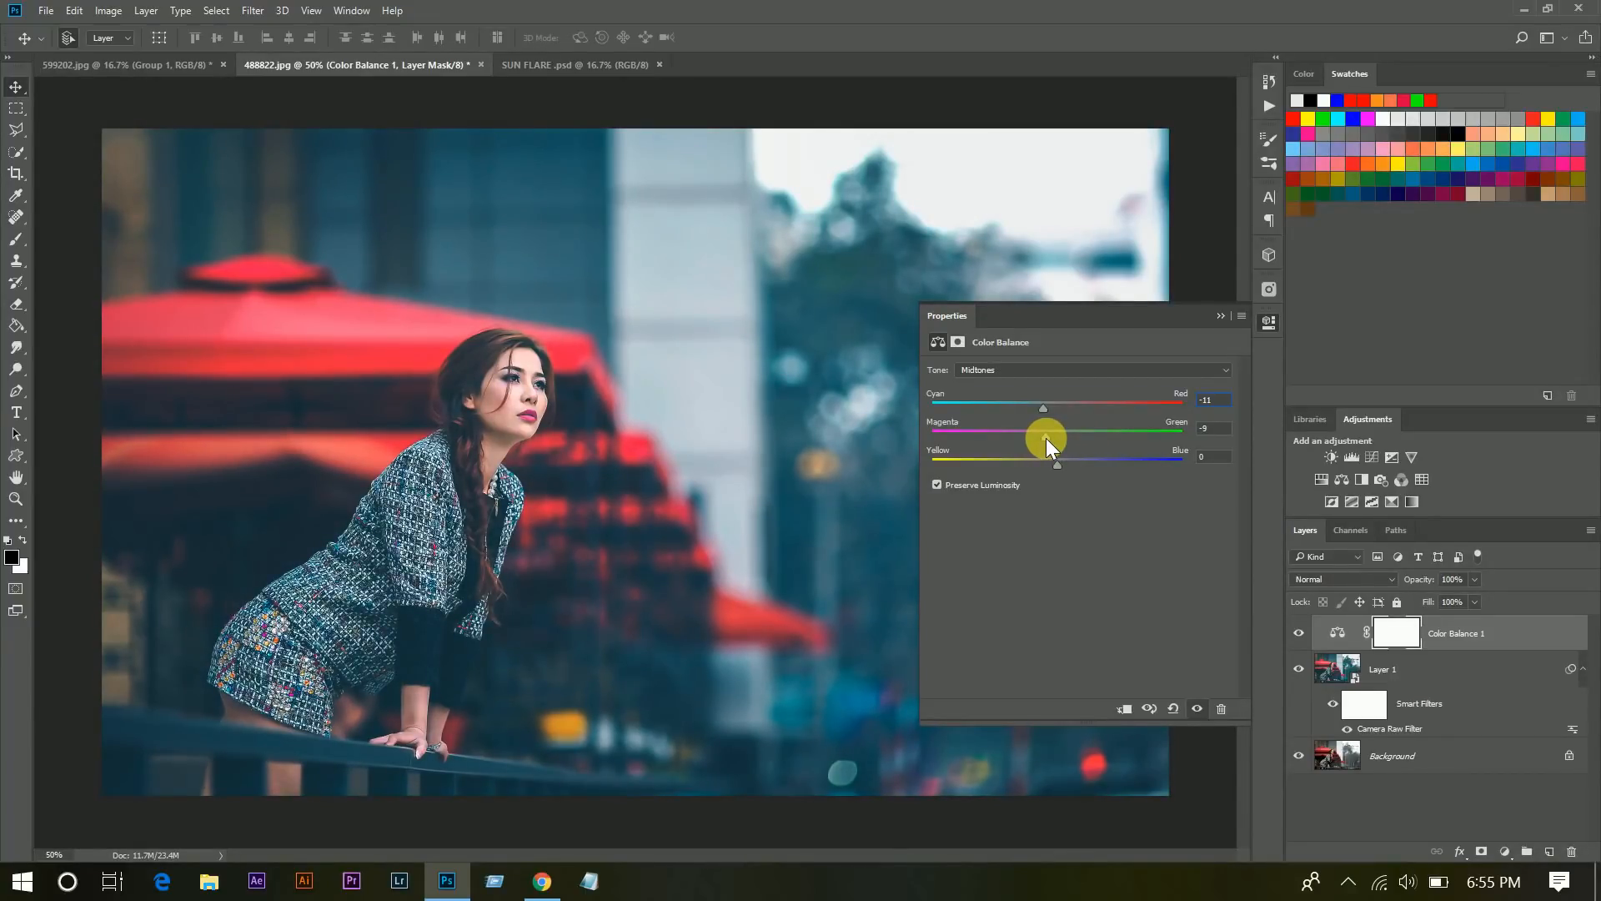
pyautogui.click(1222, 317)
pyautogui.click(1298, 634)
pyautogui.click(1299, 633)
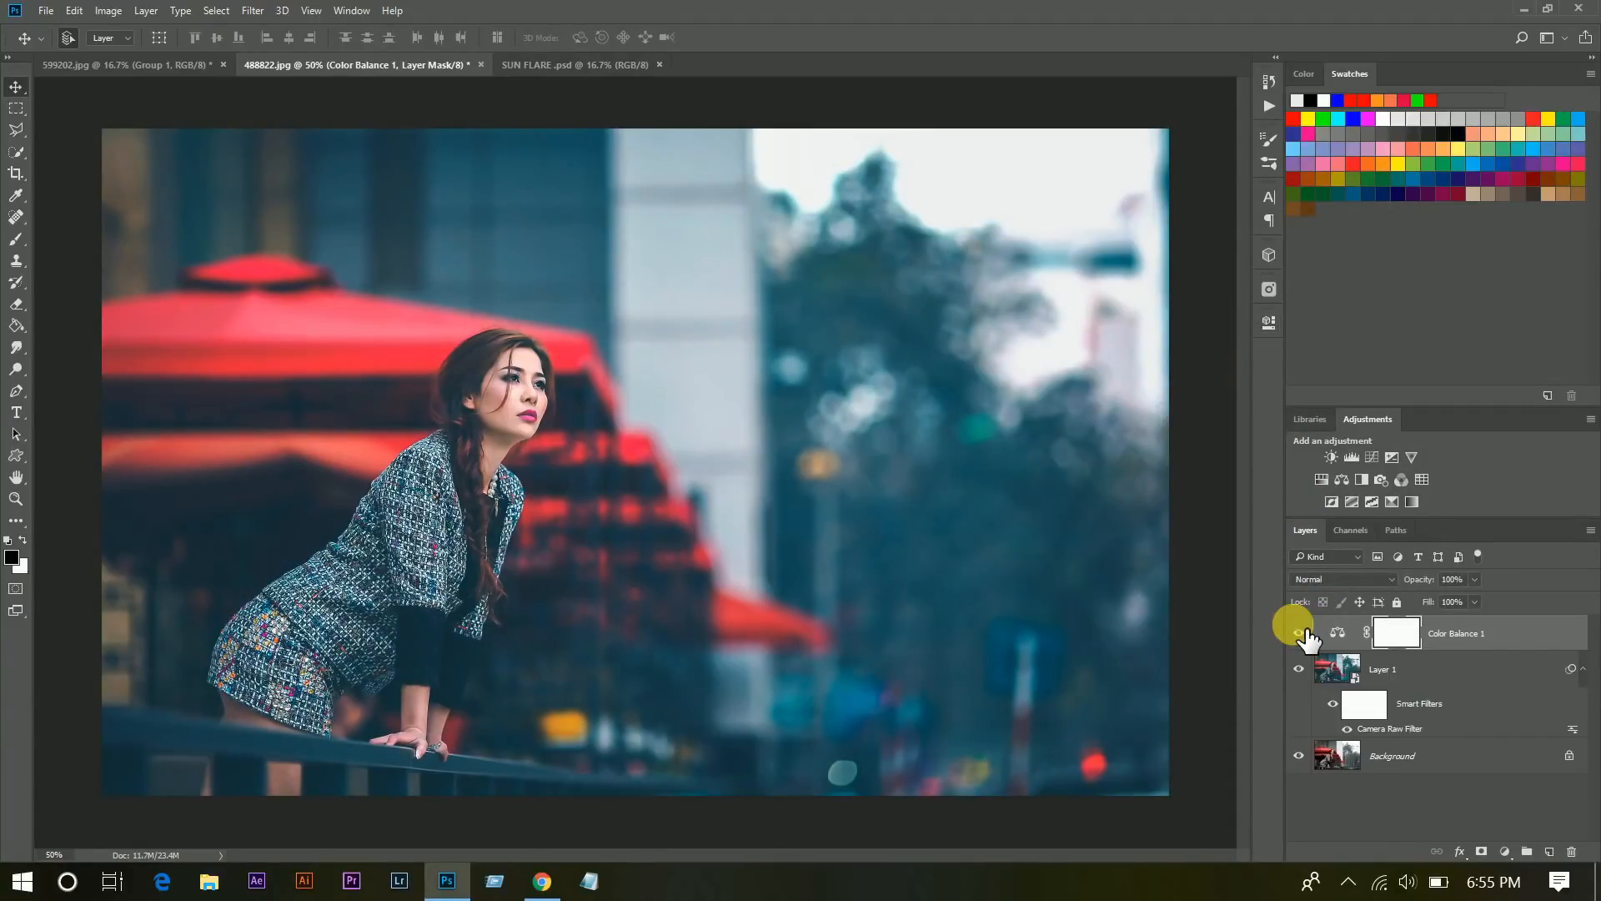
pyautogui.click(1497, 638)
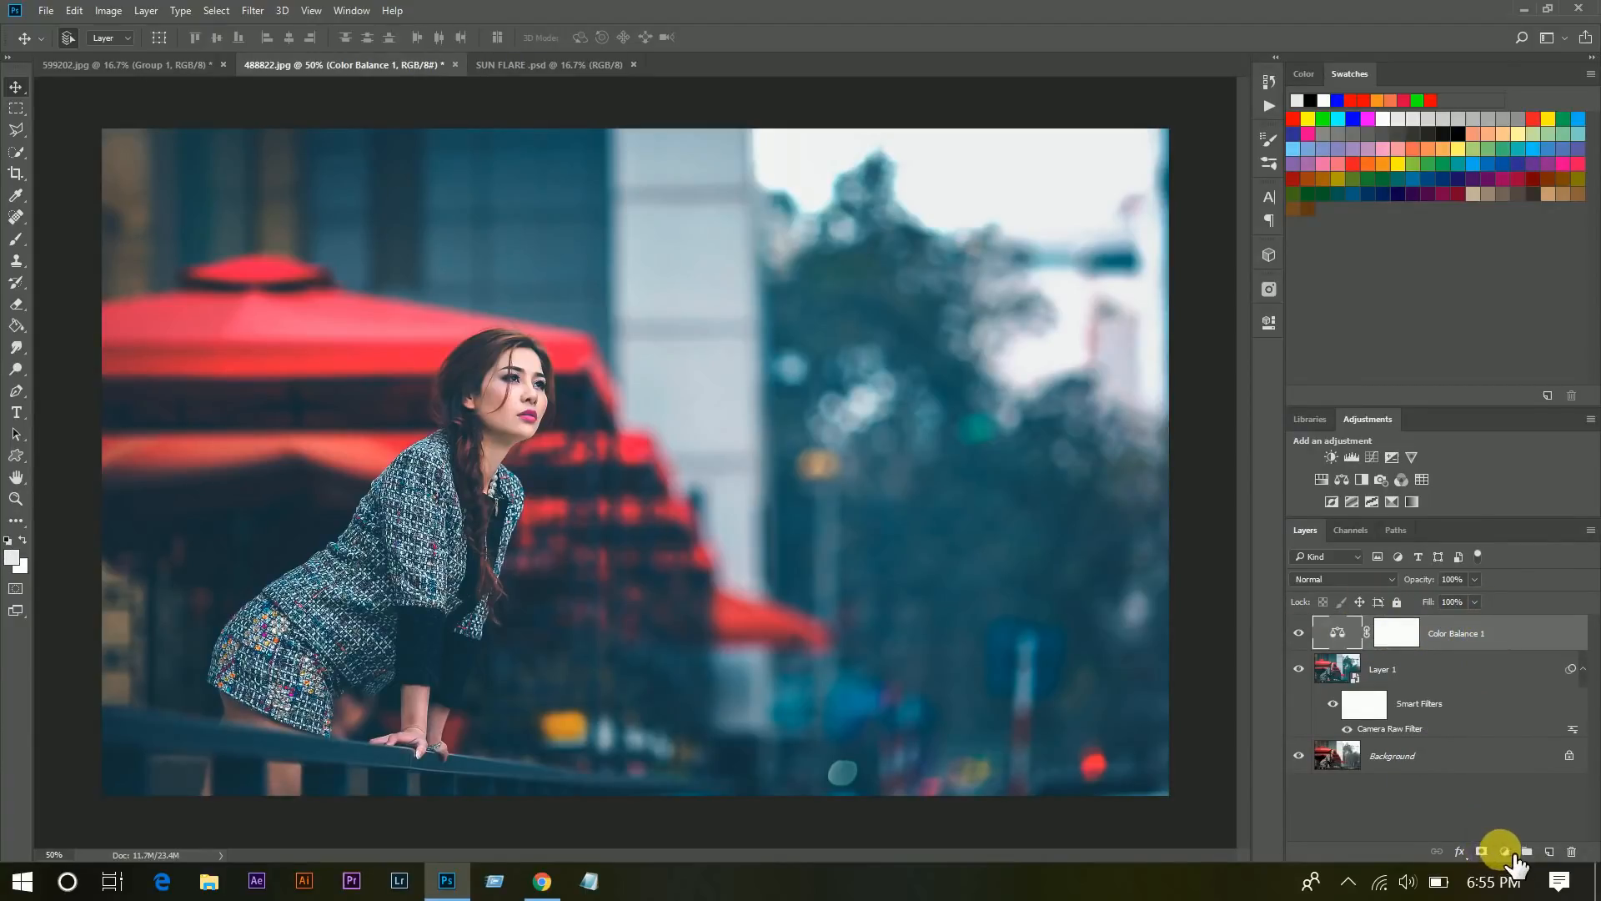
# Add a Color Lookup adjustment layer above the Color Balance layer using the FoggyNight.3DL LUT.
pyautogui.click(1506, 852)
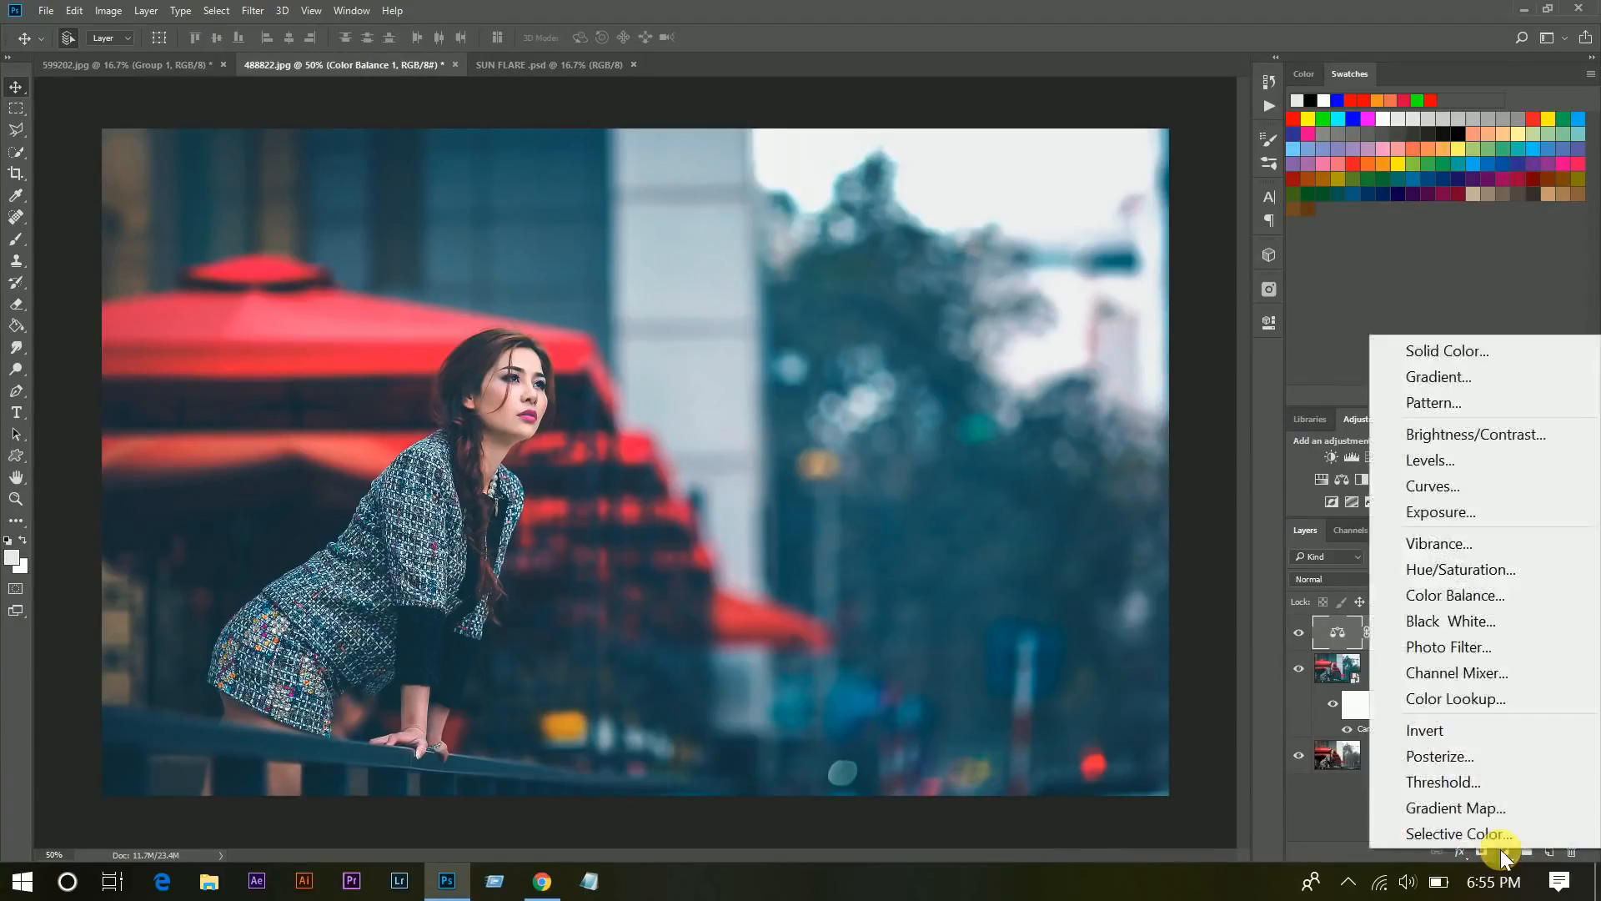
pyautogui.click(1475, 704)
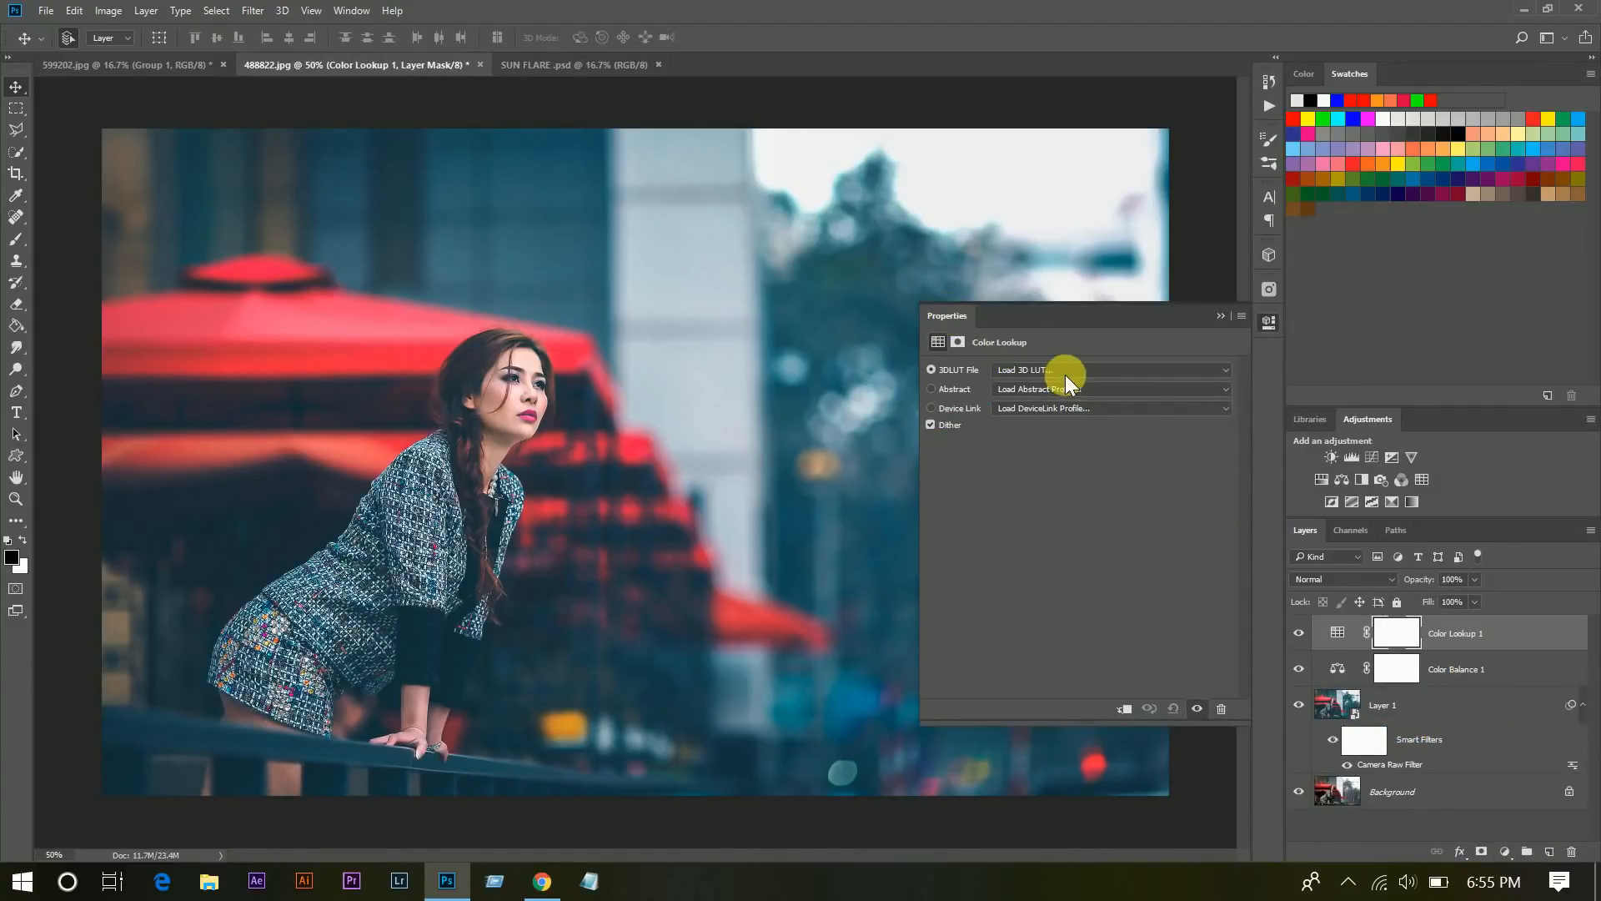
pyautogui.click(1064, 372)
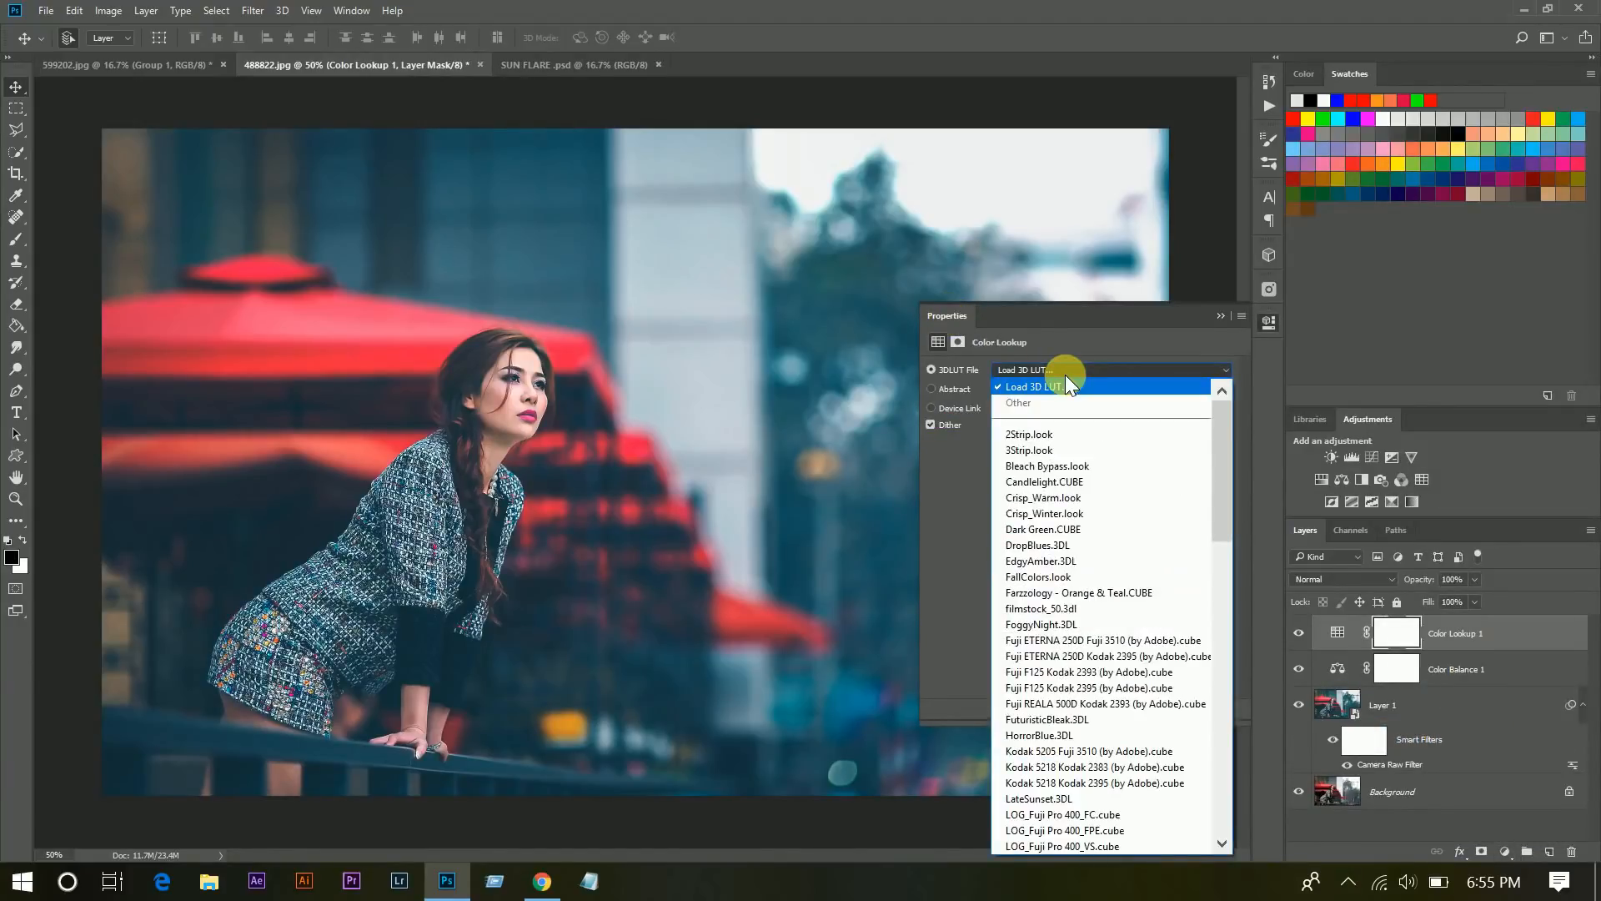
pyautogui.click(1058, 627)
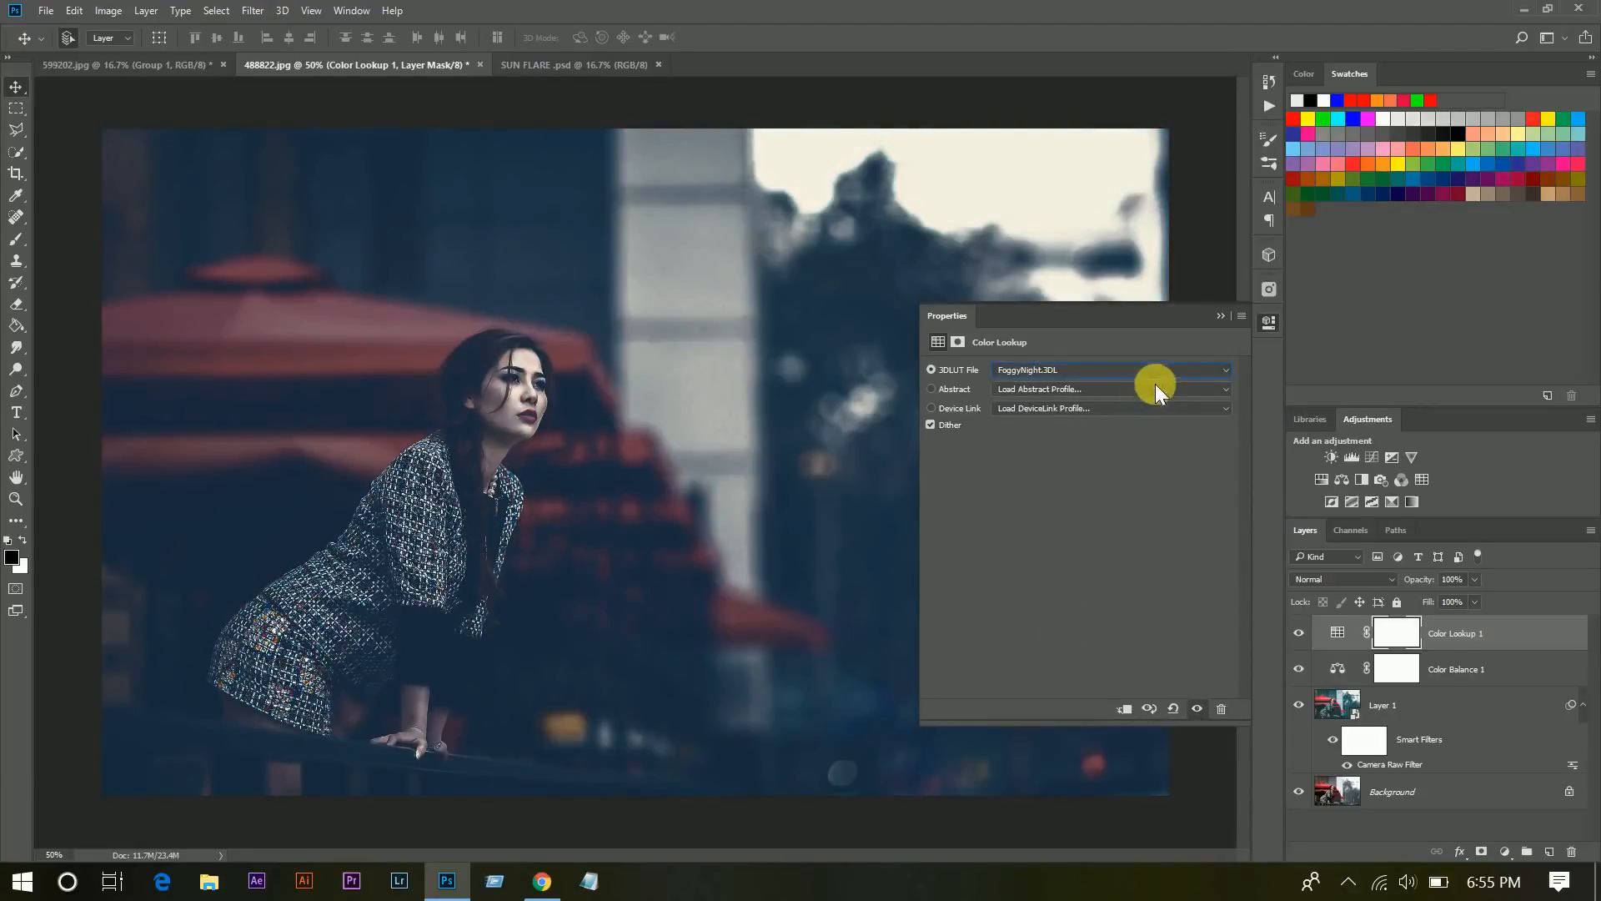
pyautogui.click(1223, 315)
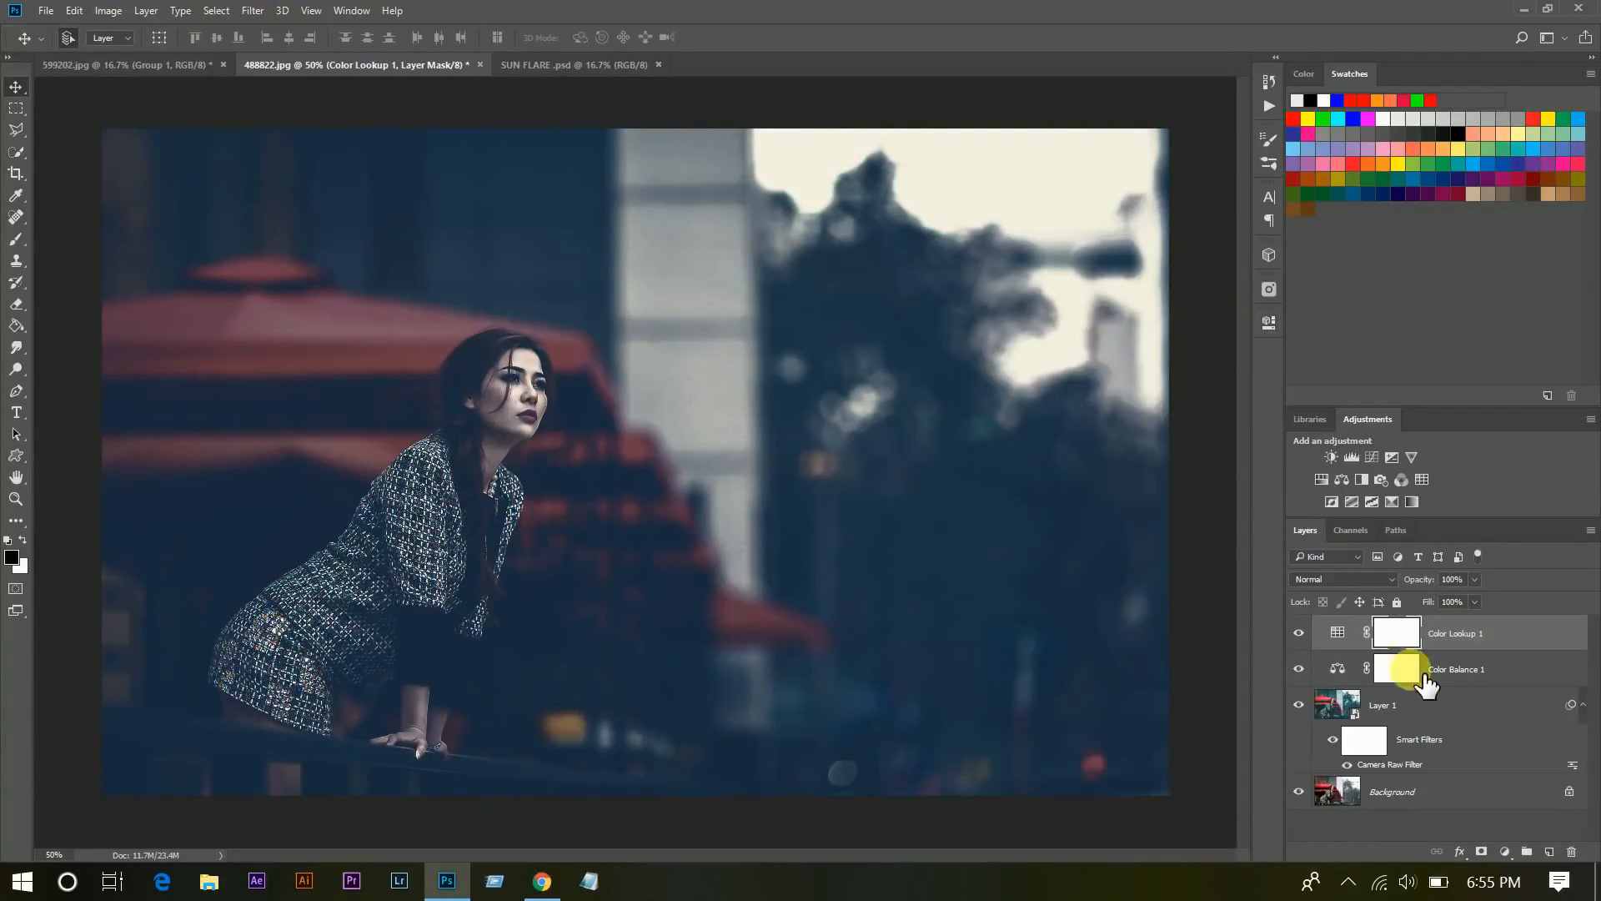
# Reduce the Color Lookup layer's fill to 8% and toggle its visibility to compare the effect.
pyautogui.click(1473, 603)
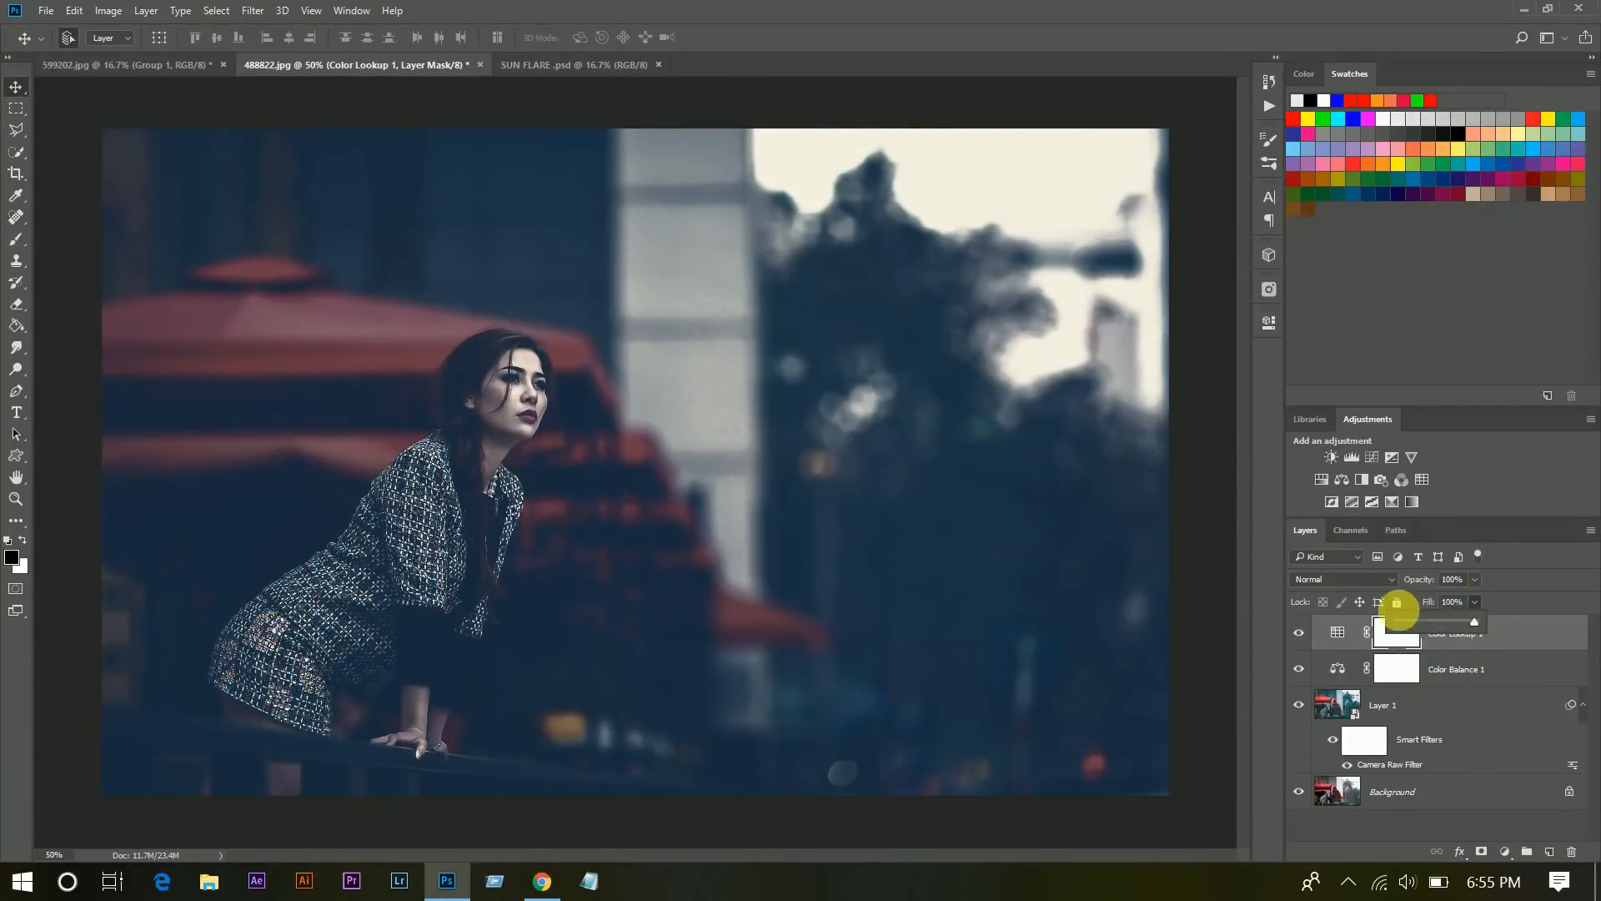
pyautogui.click(1403, 622)
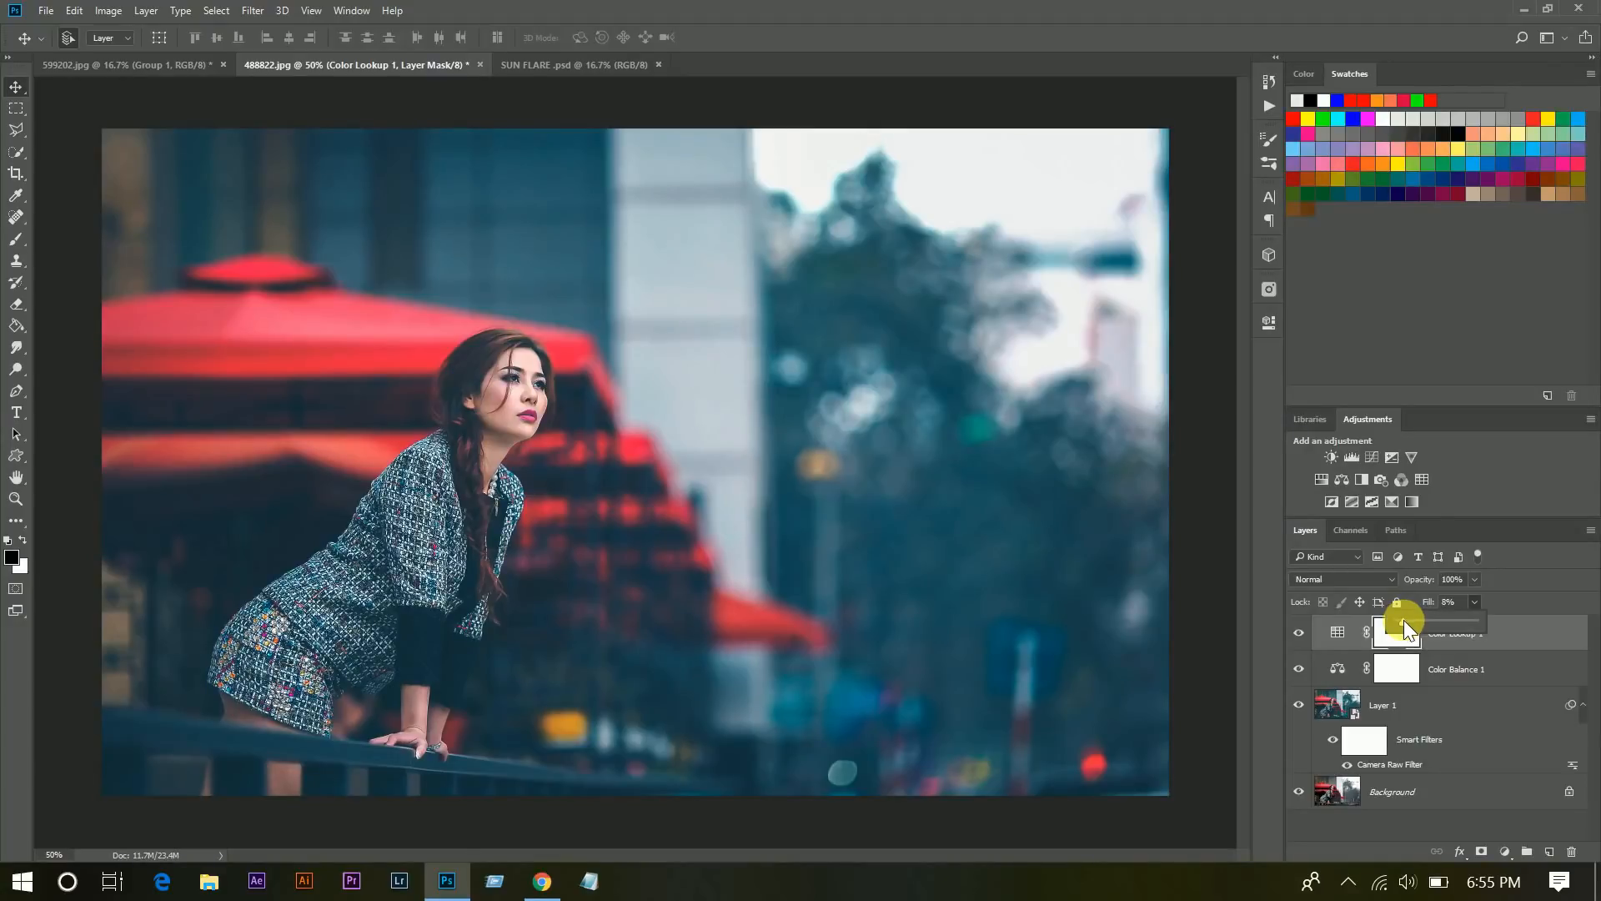
pyautogui.click(1311, 634)
pyautogui.click(1311, 635)
pyautogui.click(1470, 640)
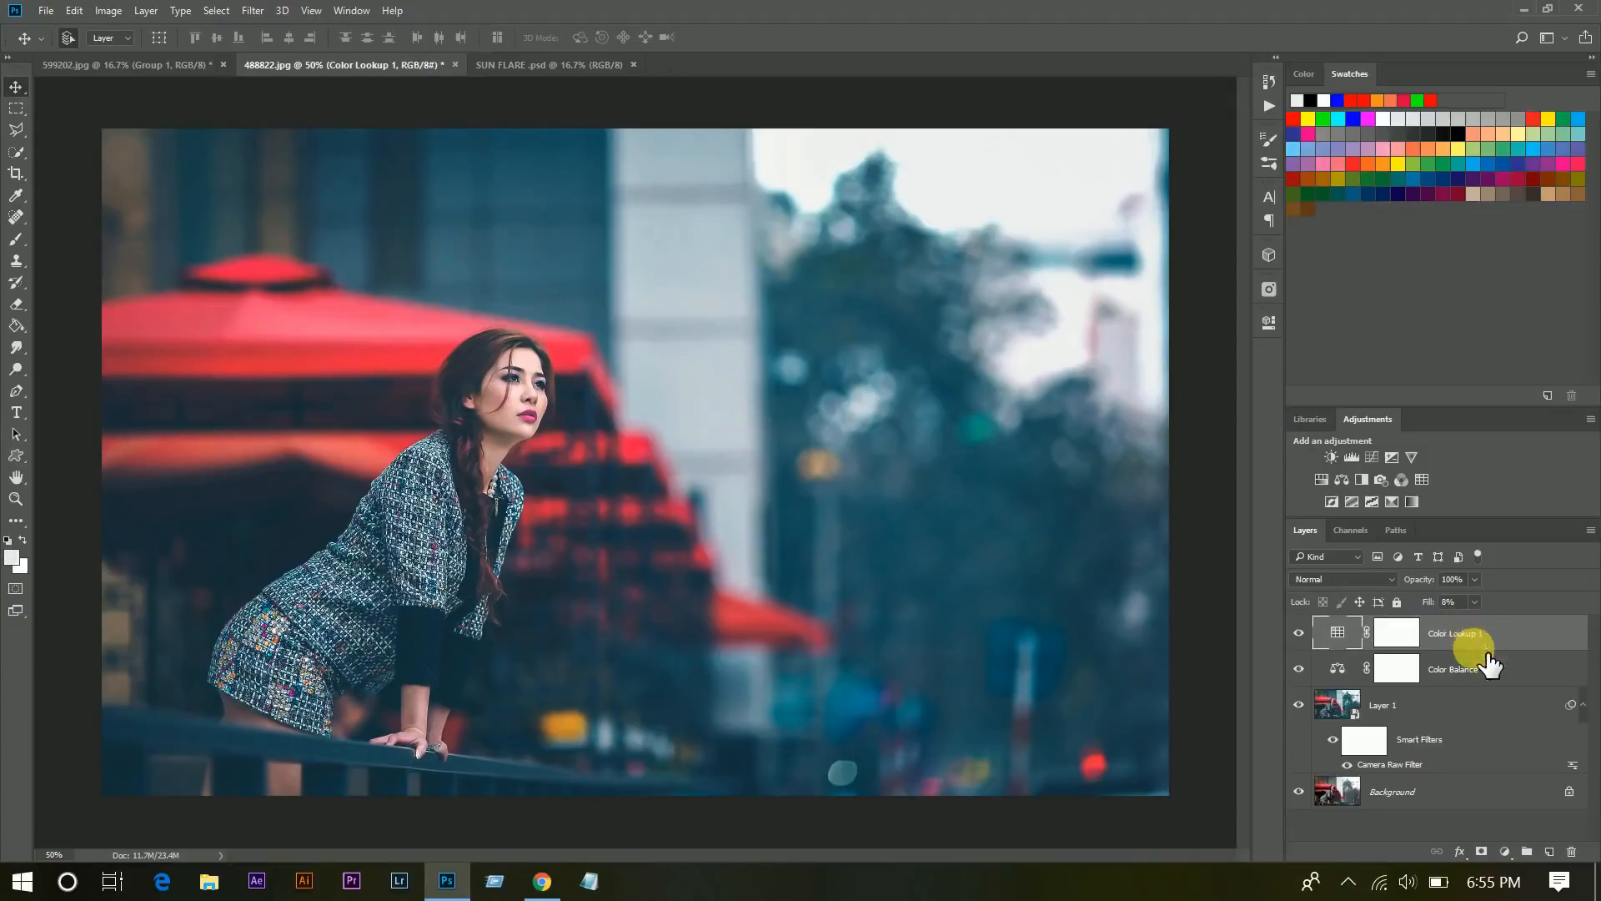
# Add a Gradient Map adjustment layer above the Color Lookup layer and choose the violet-to-orange gradient preset.
pyautogui.click(1506, 852)
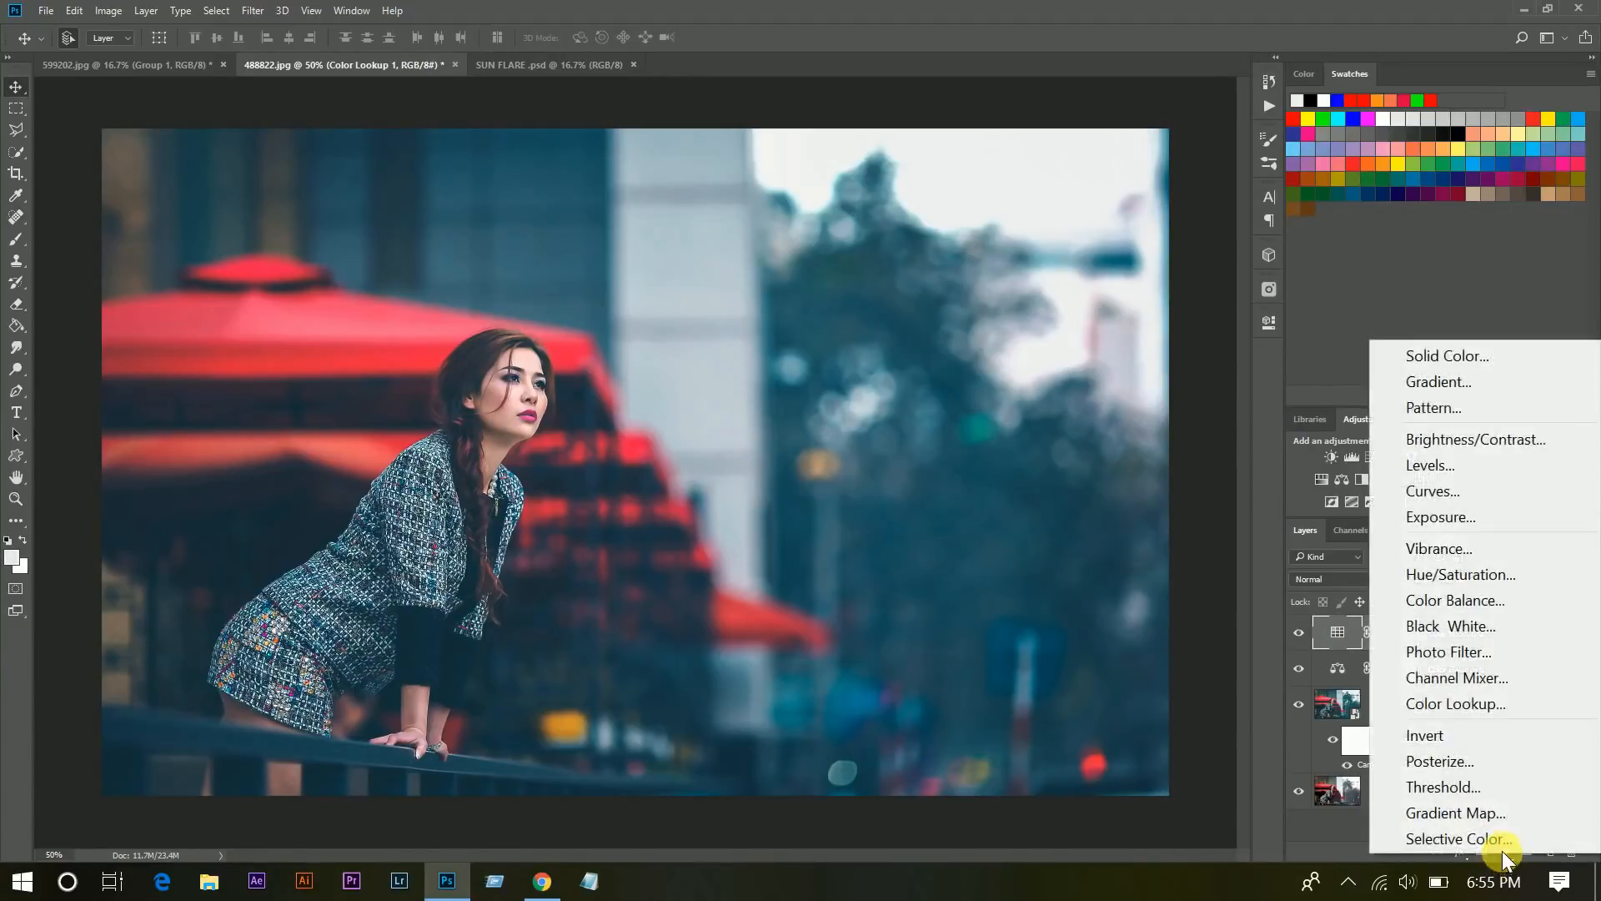
pyautogui.click(1481, 813)
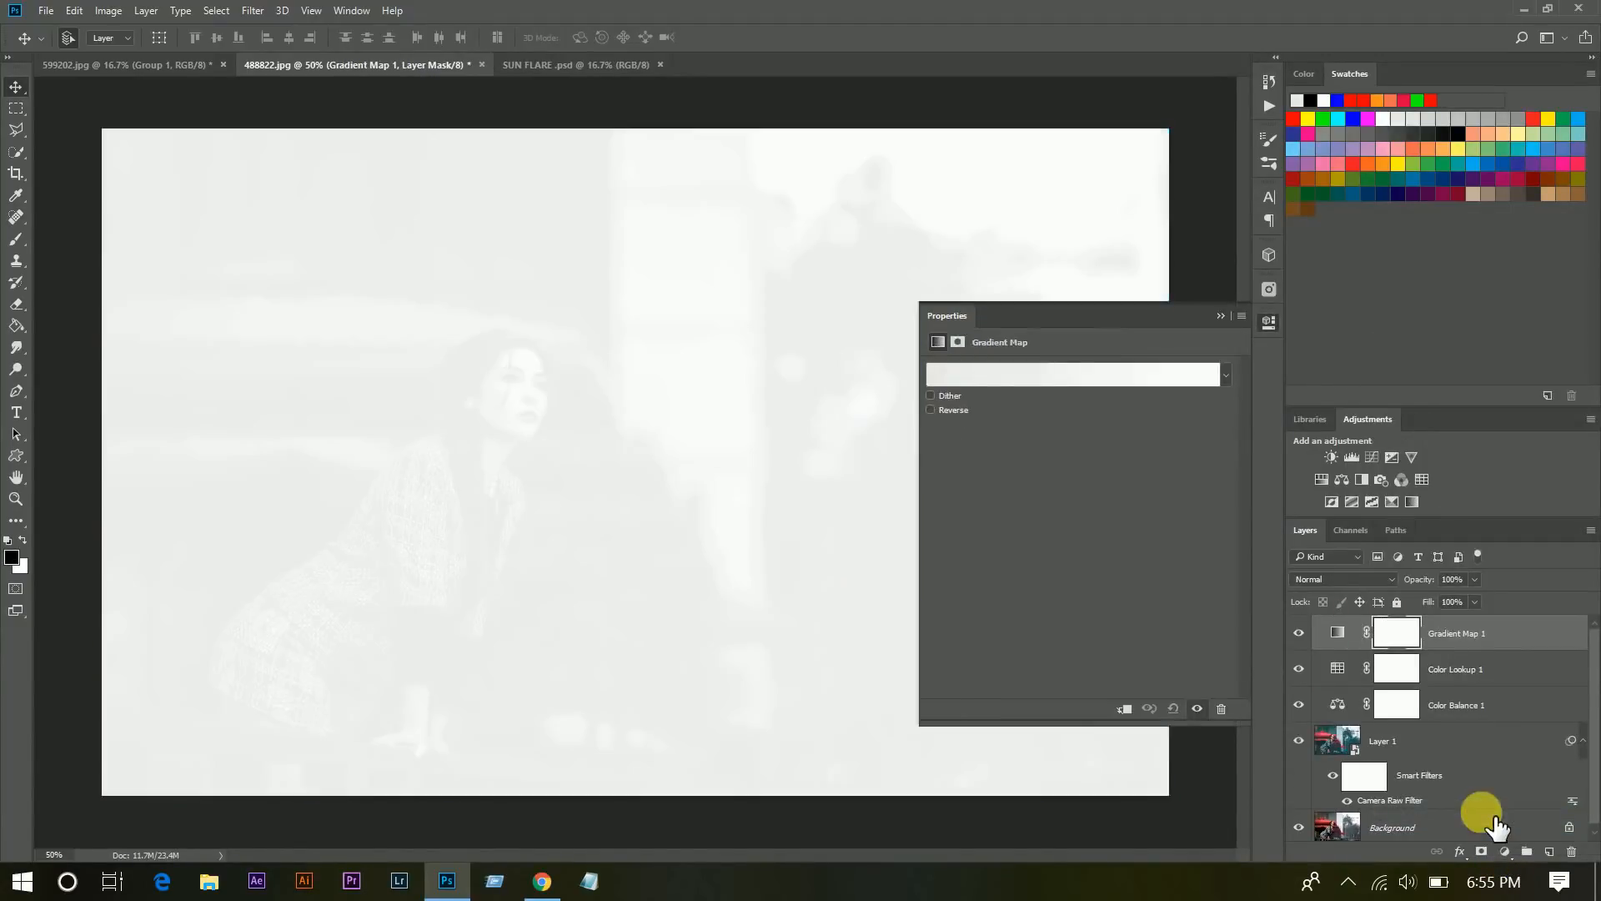
pyautogui.click(1098, 375)
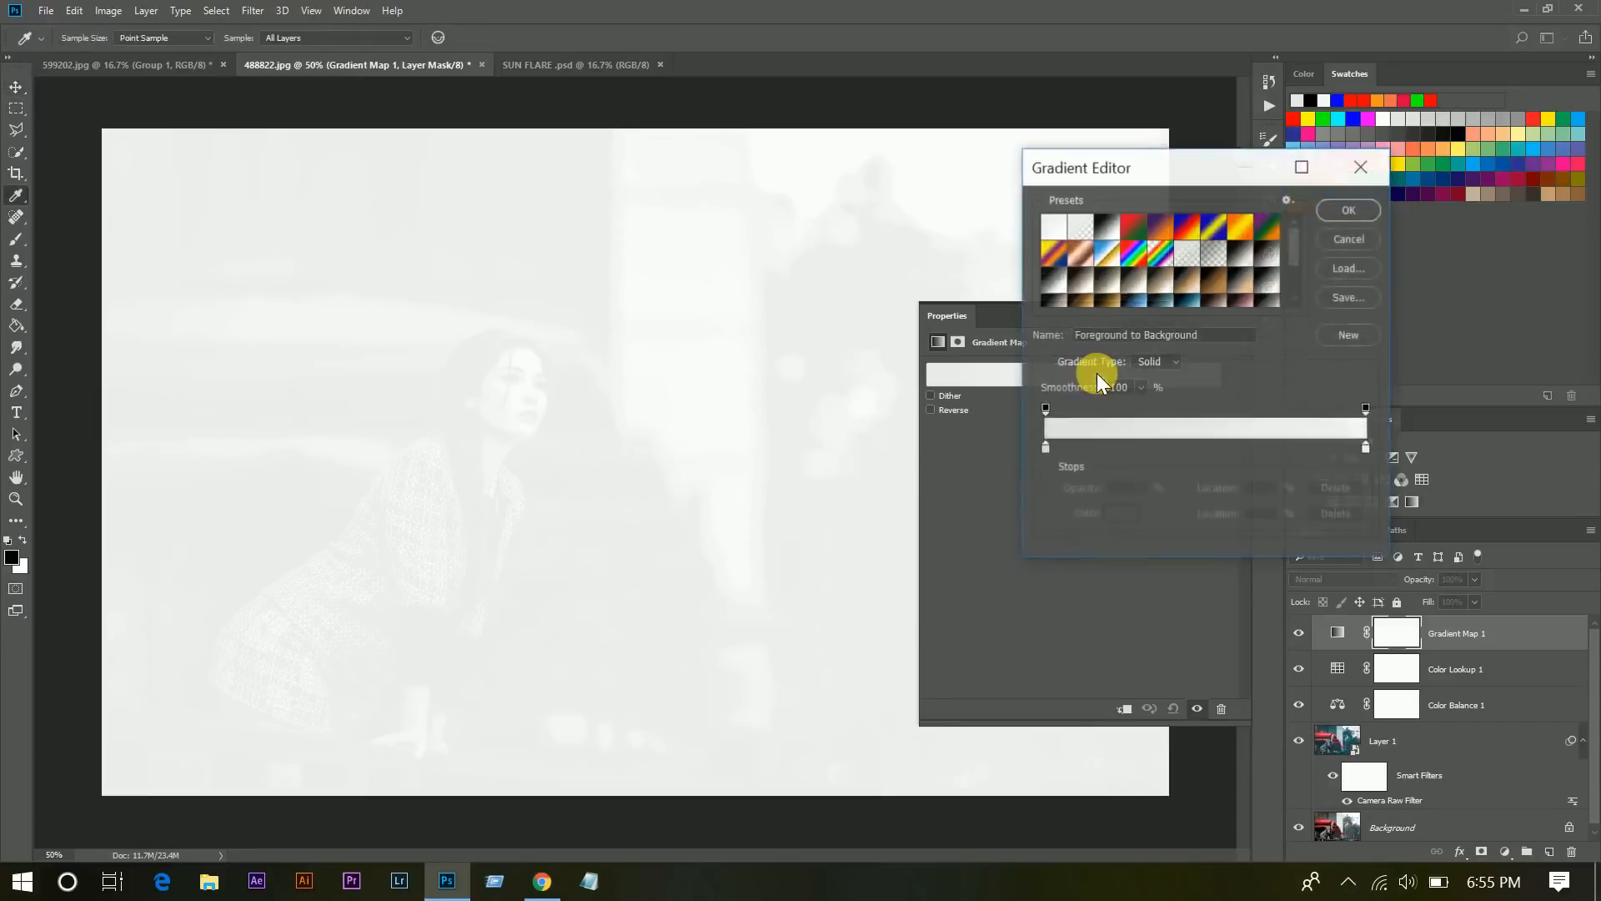
pyautogui.click(1166, 225)
# Change the gradient's violet starting color stop to teal #056374 and apply the edited gradient.
pyautogui.click(1045, 448)
pyautogui.click(1121, 513)
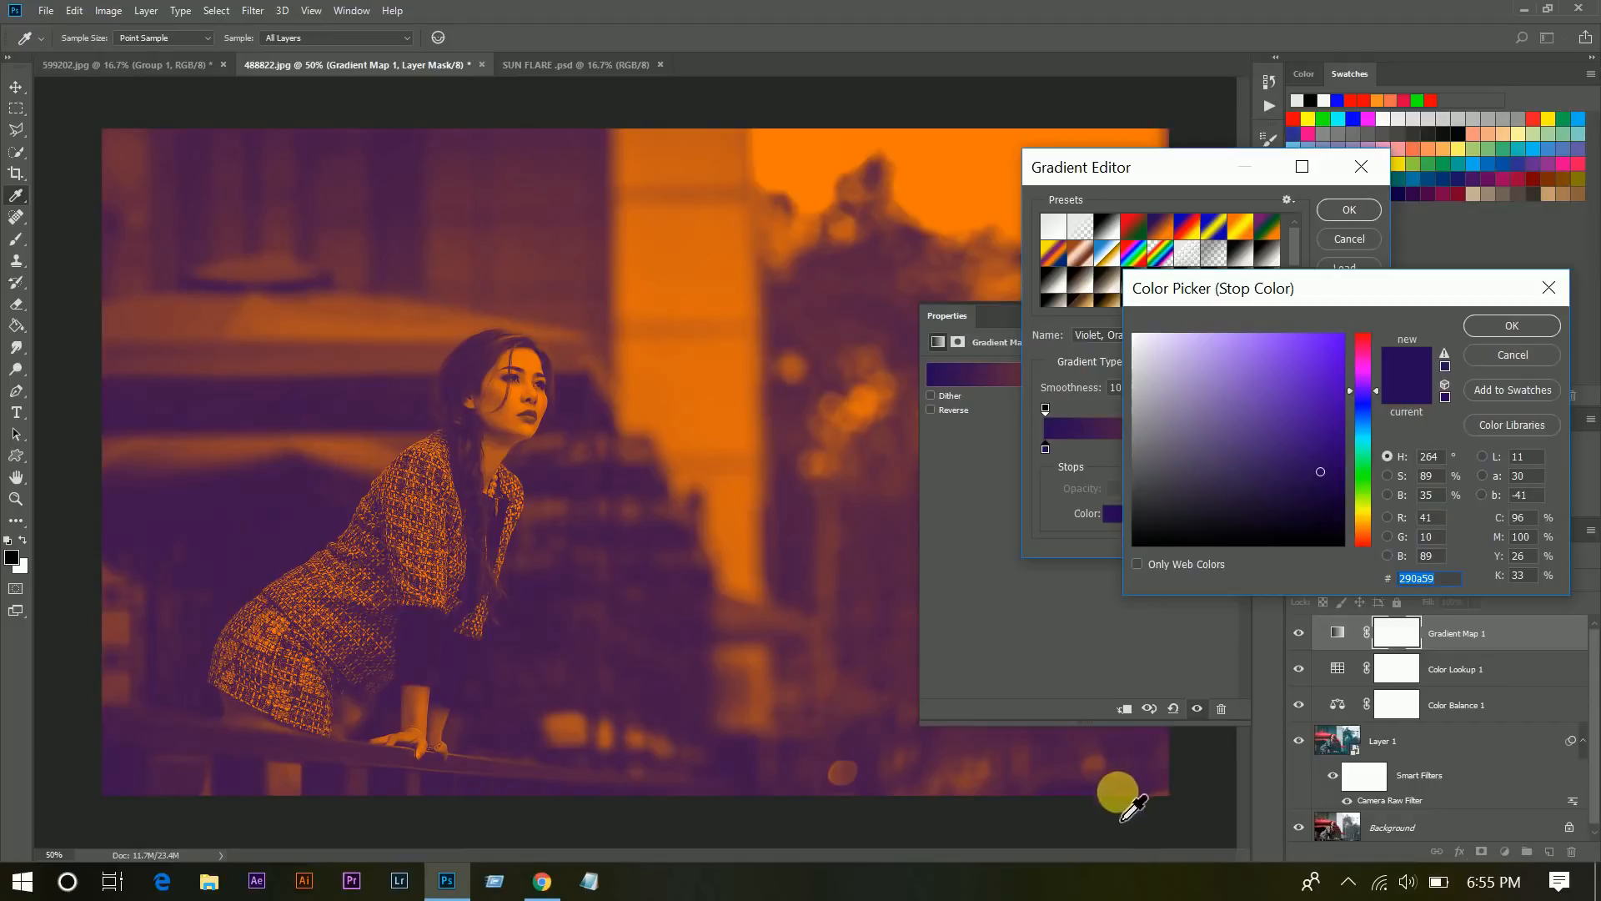
pyautogui.write('0')
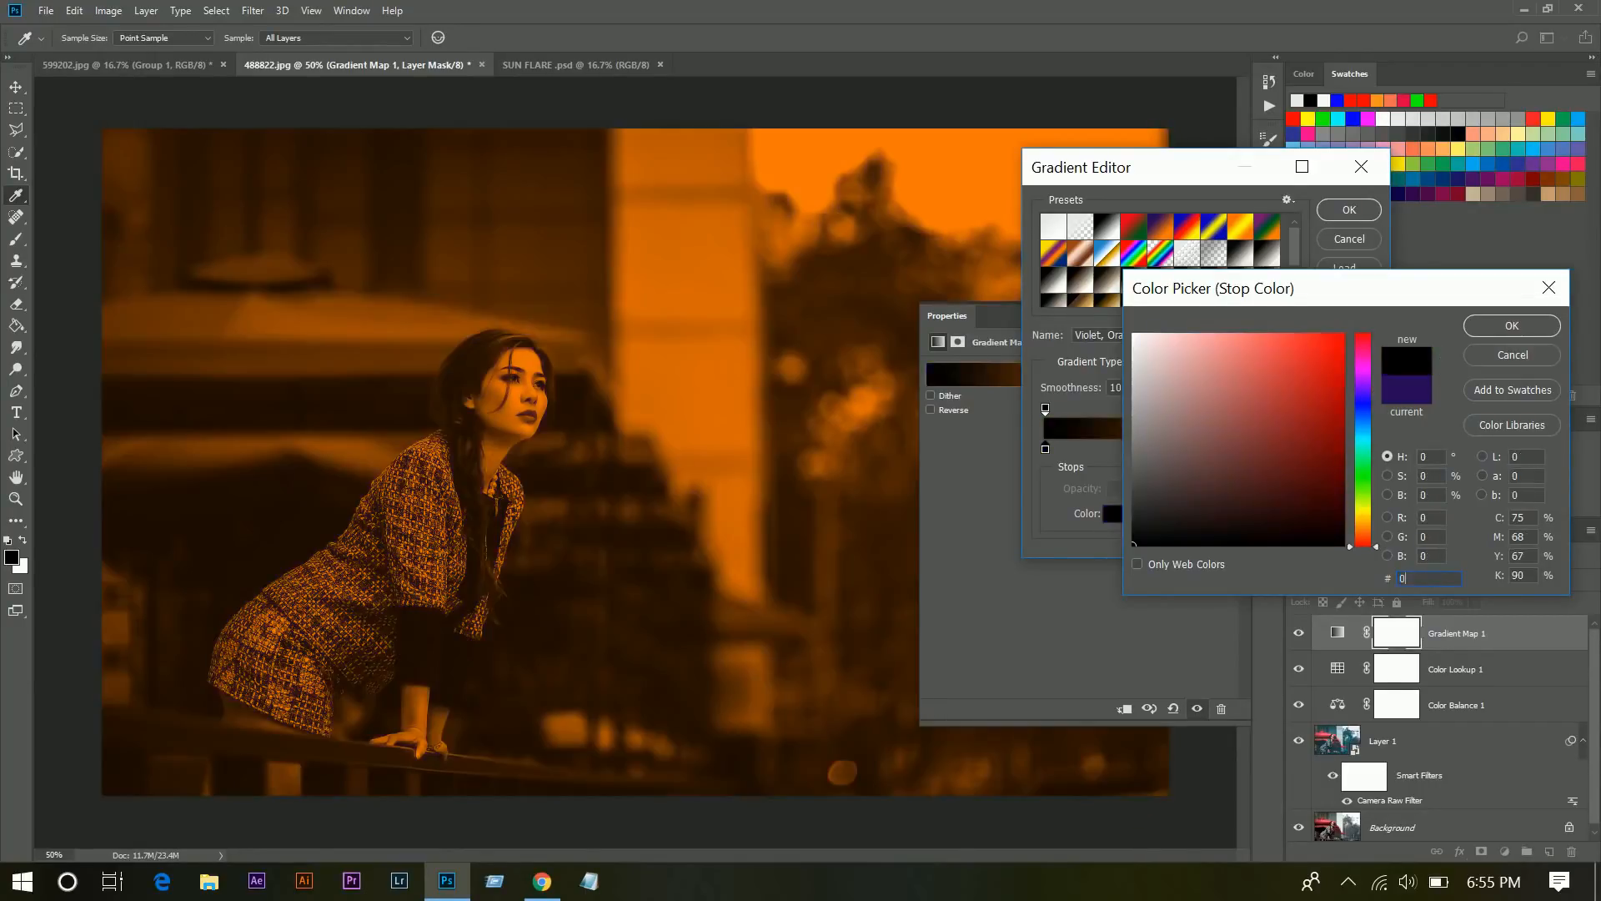
pyautogui.write('5')
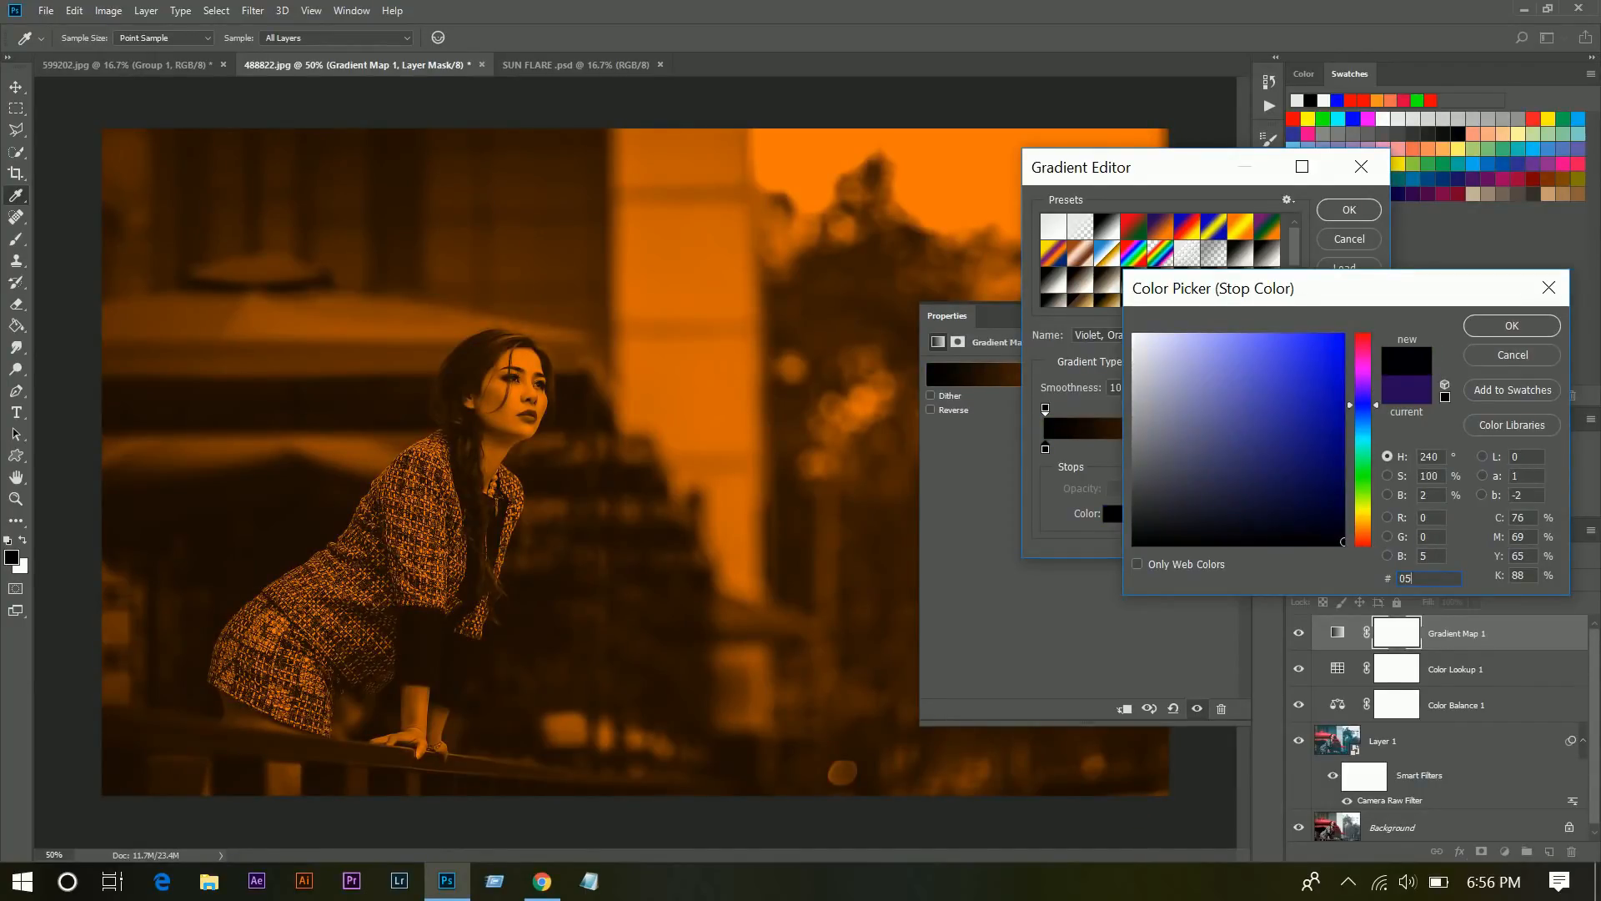
pyautogui.write('6')
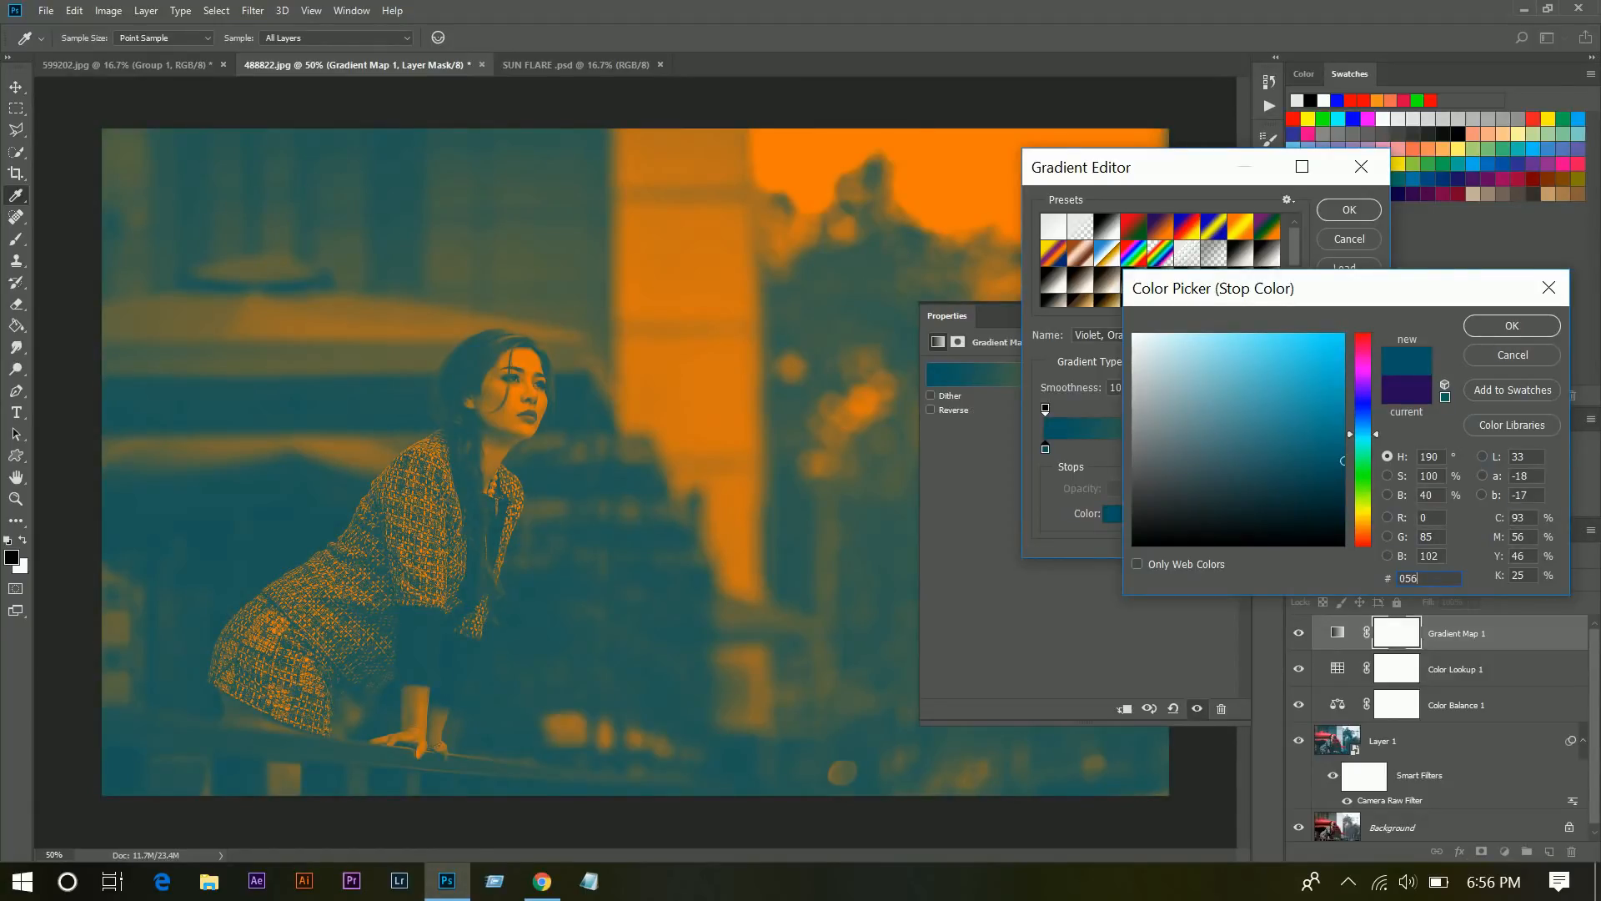
pyautogui.write('87a')
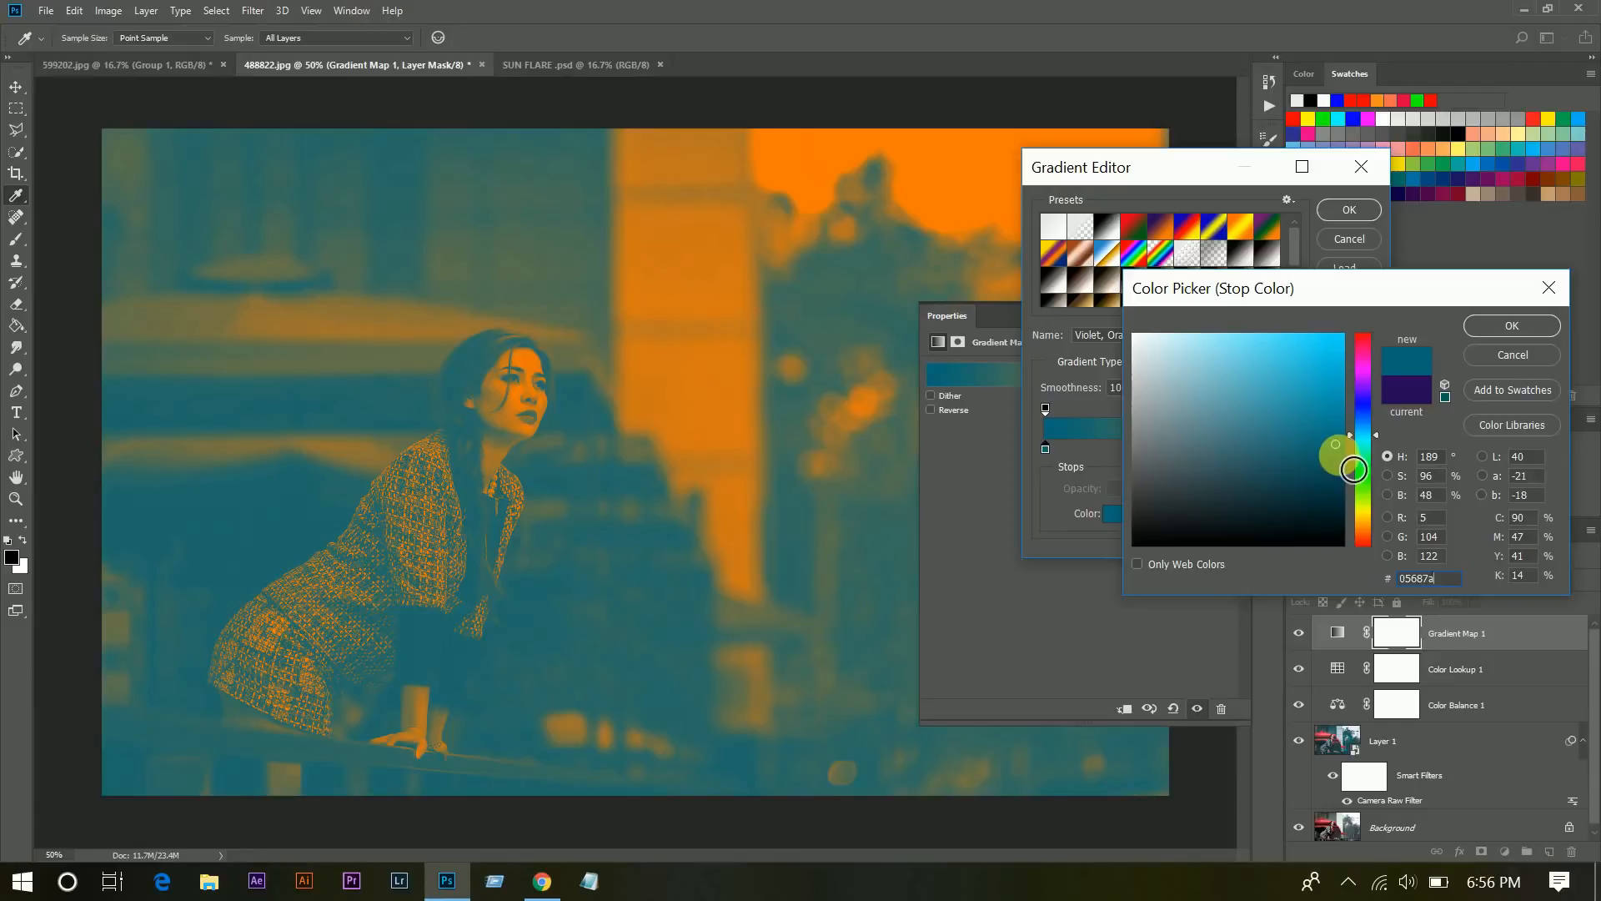
pyautogui.moveTo(1354, 470); pyautogui.dragTo(1335, 449)
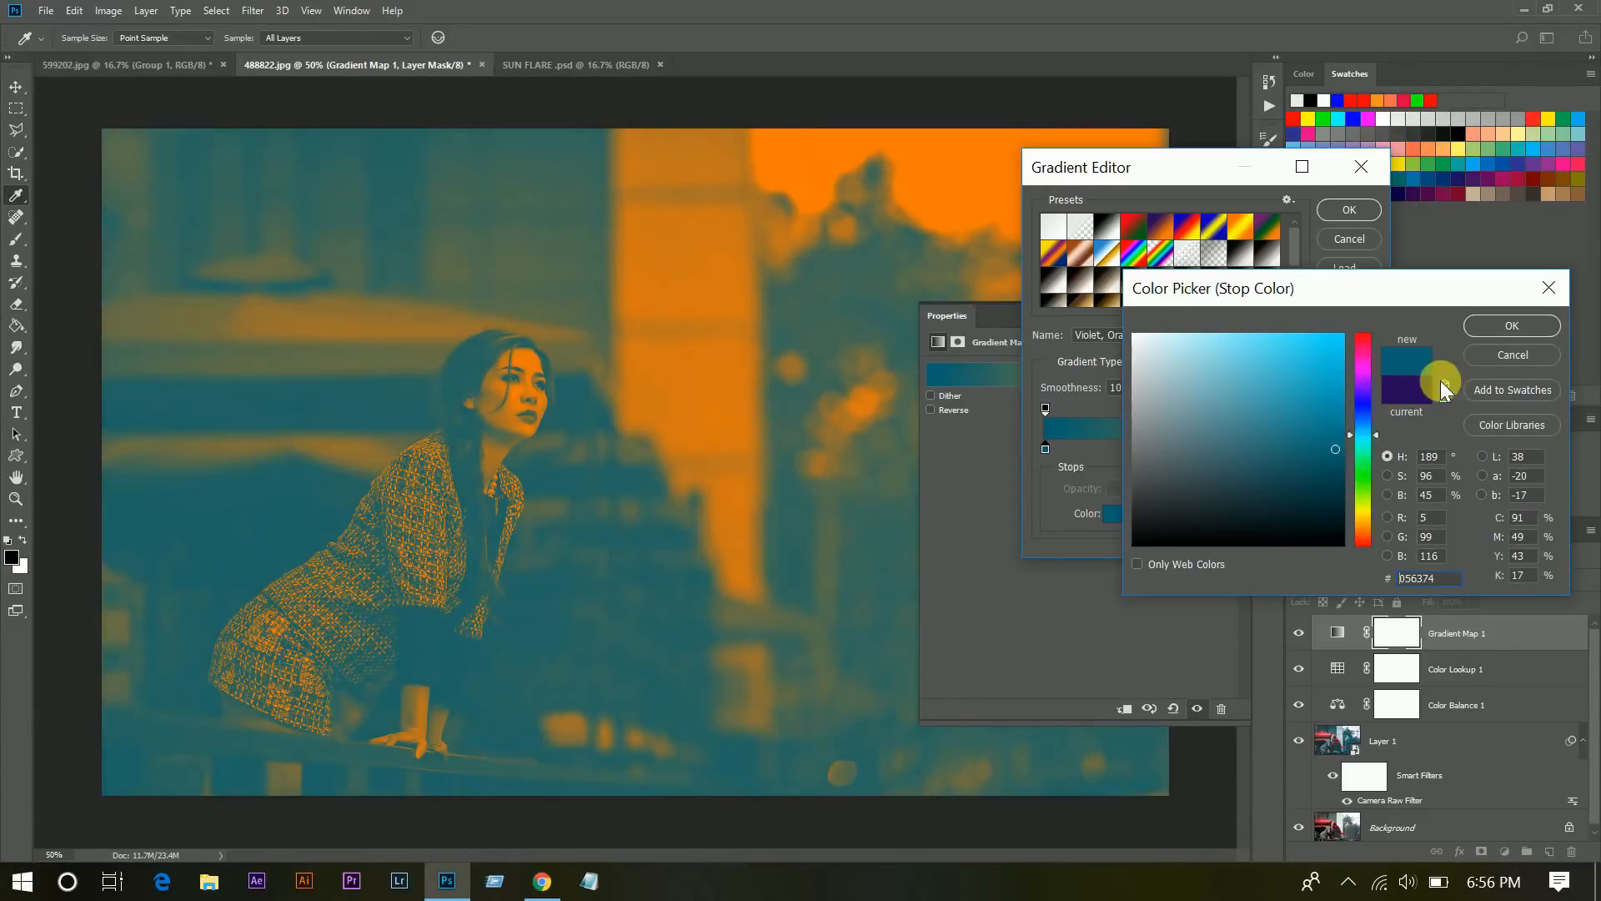
pyautogui.click(1502, 322)
pyautogui.click(1351, 211)
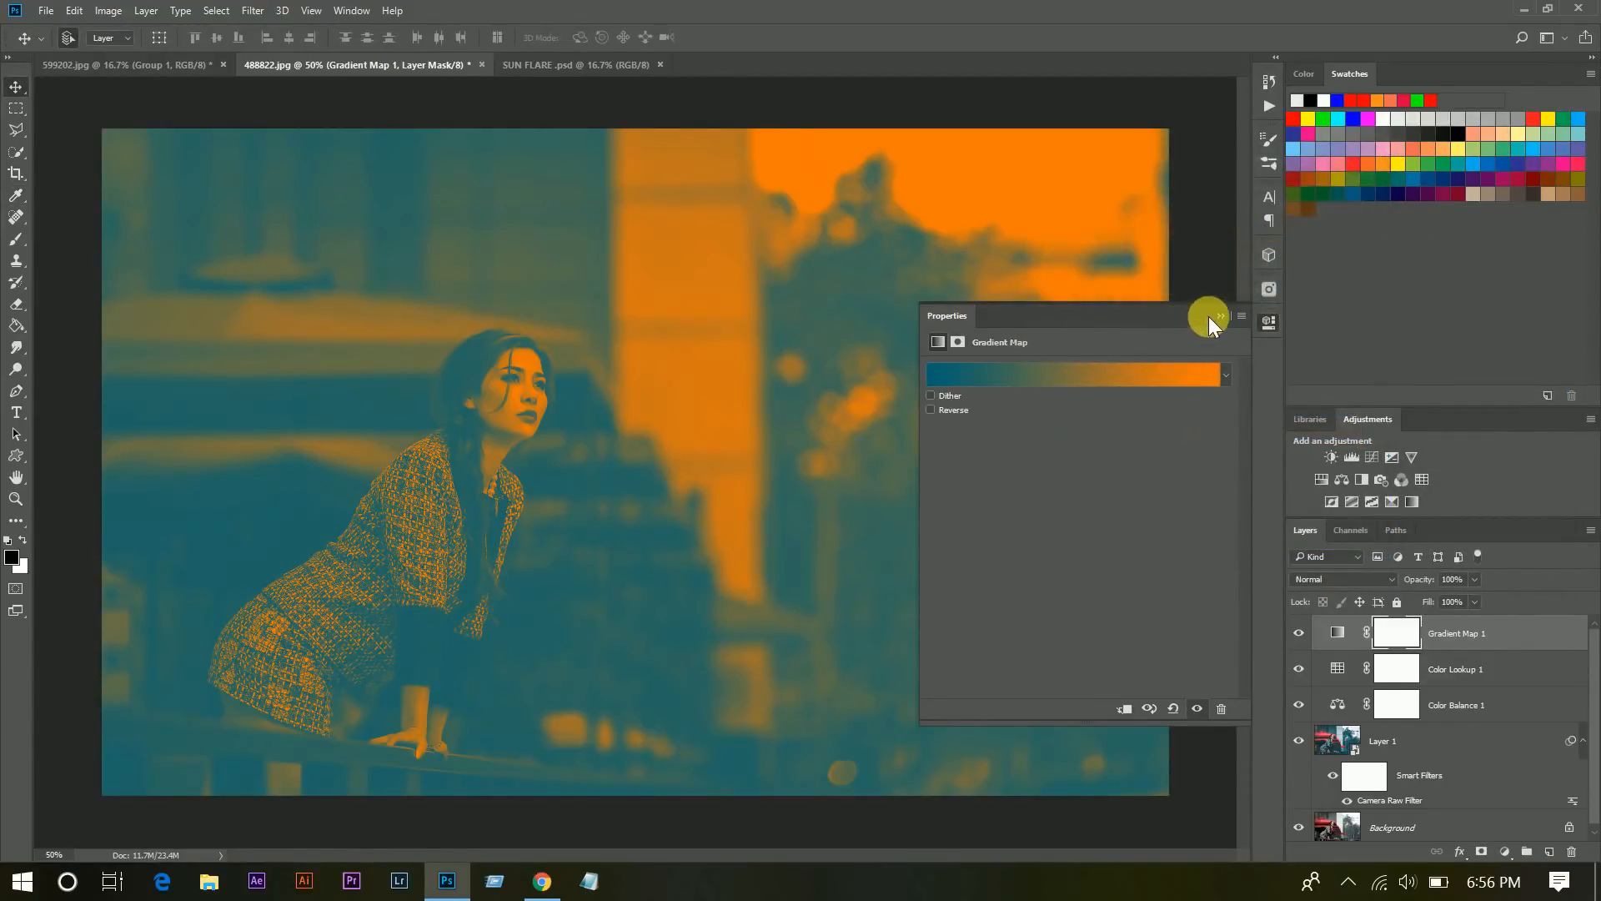
# Blend the Gradient Map layer in Soft Light mode at 9% opacity and toggle its visibility to compare.
pyautogui.click(1211, 317)
pyautogui.click(1358, 574)
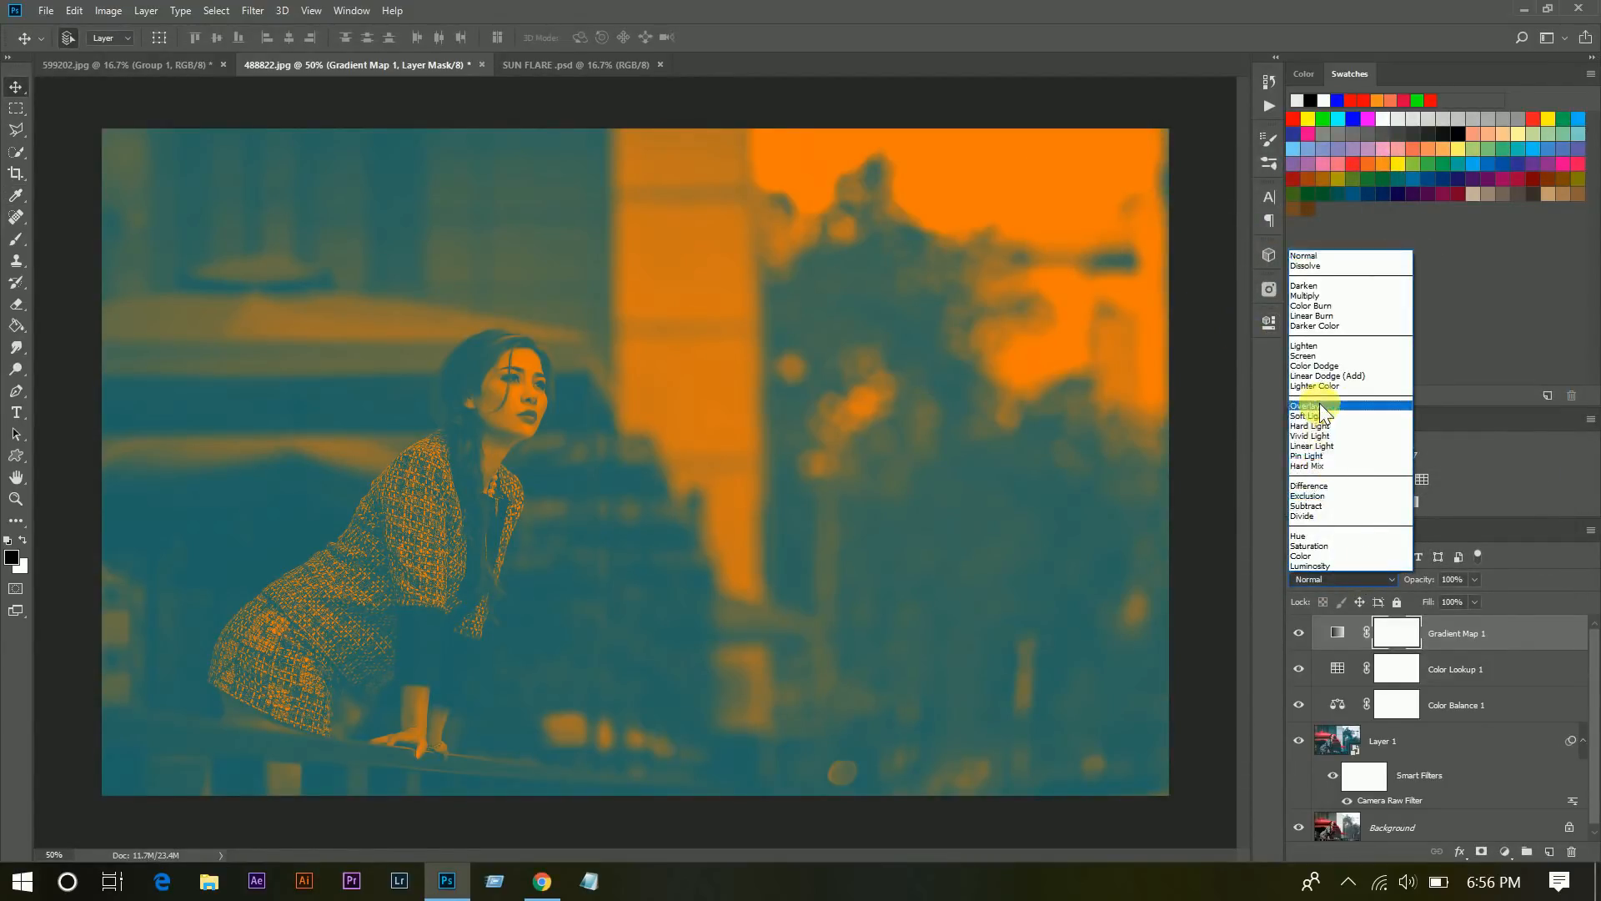
pyautogui.click(1318, 415)
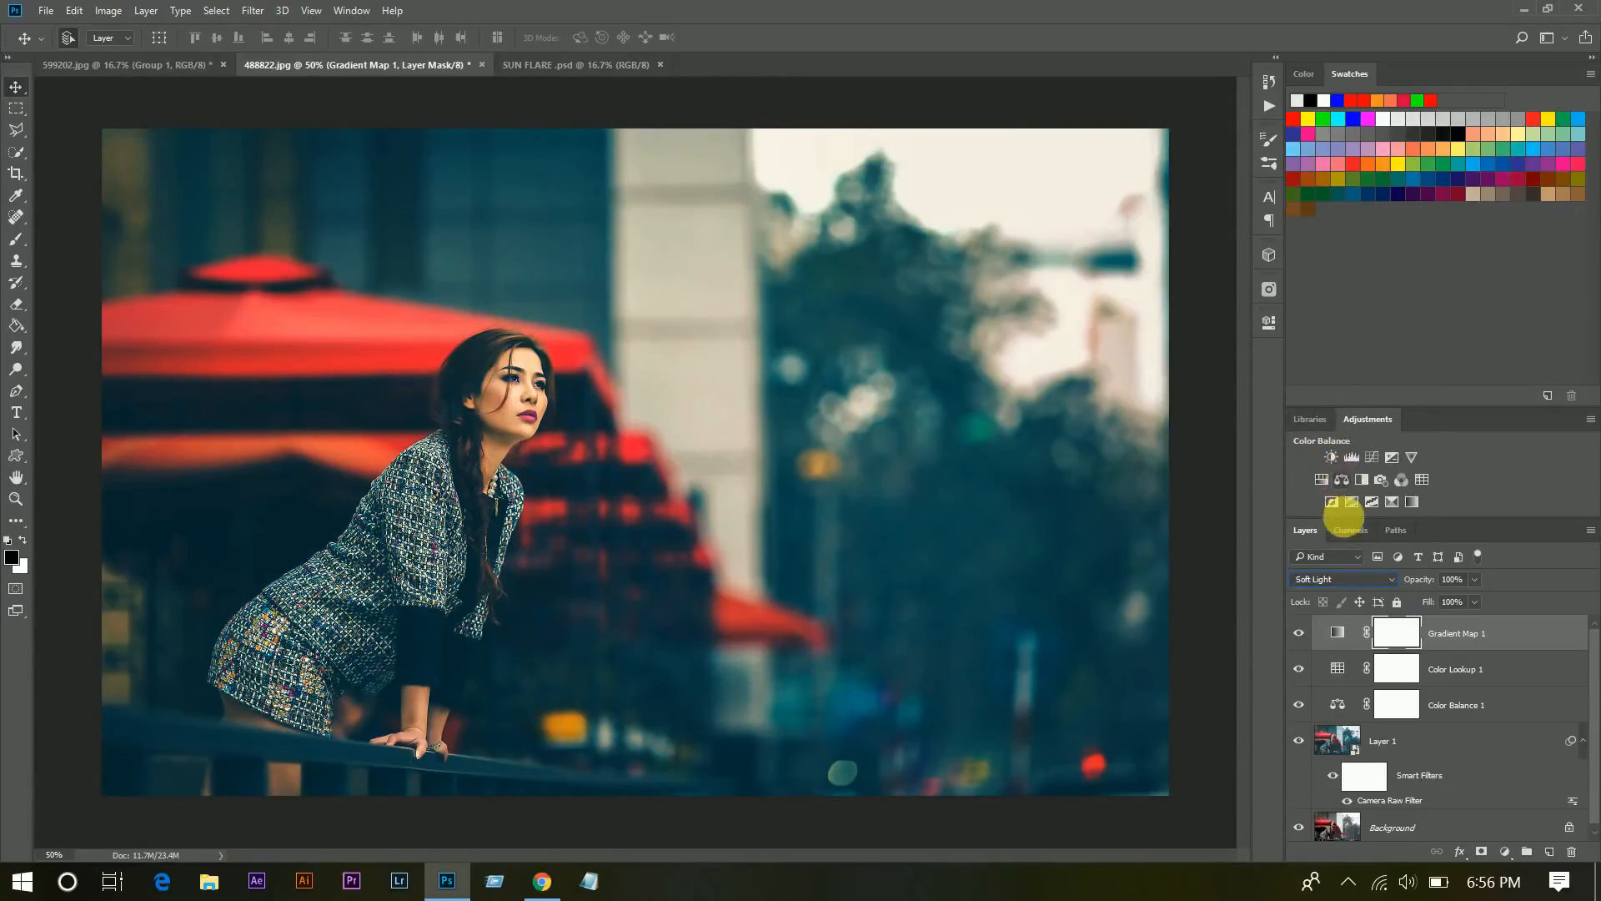
pyautogui.click(1475, 579)
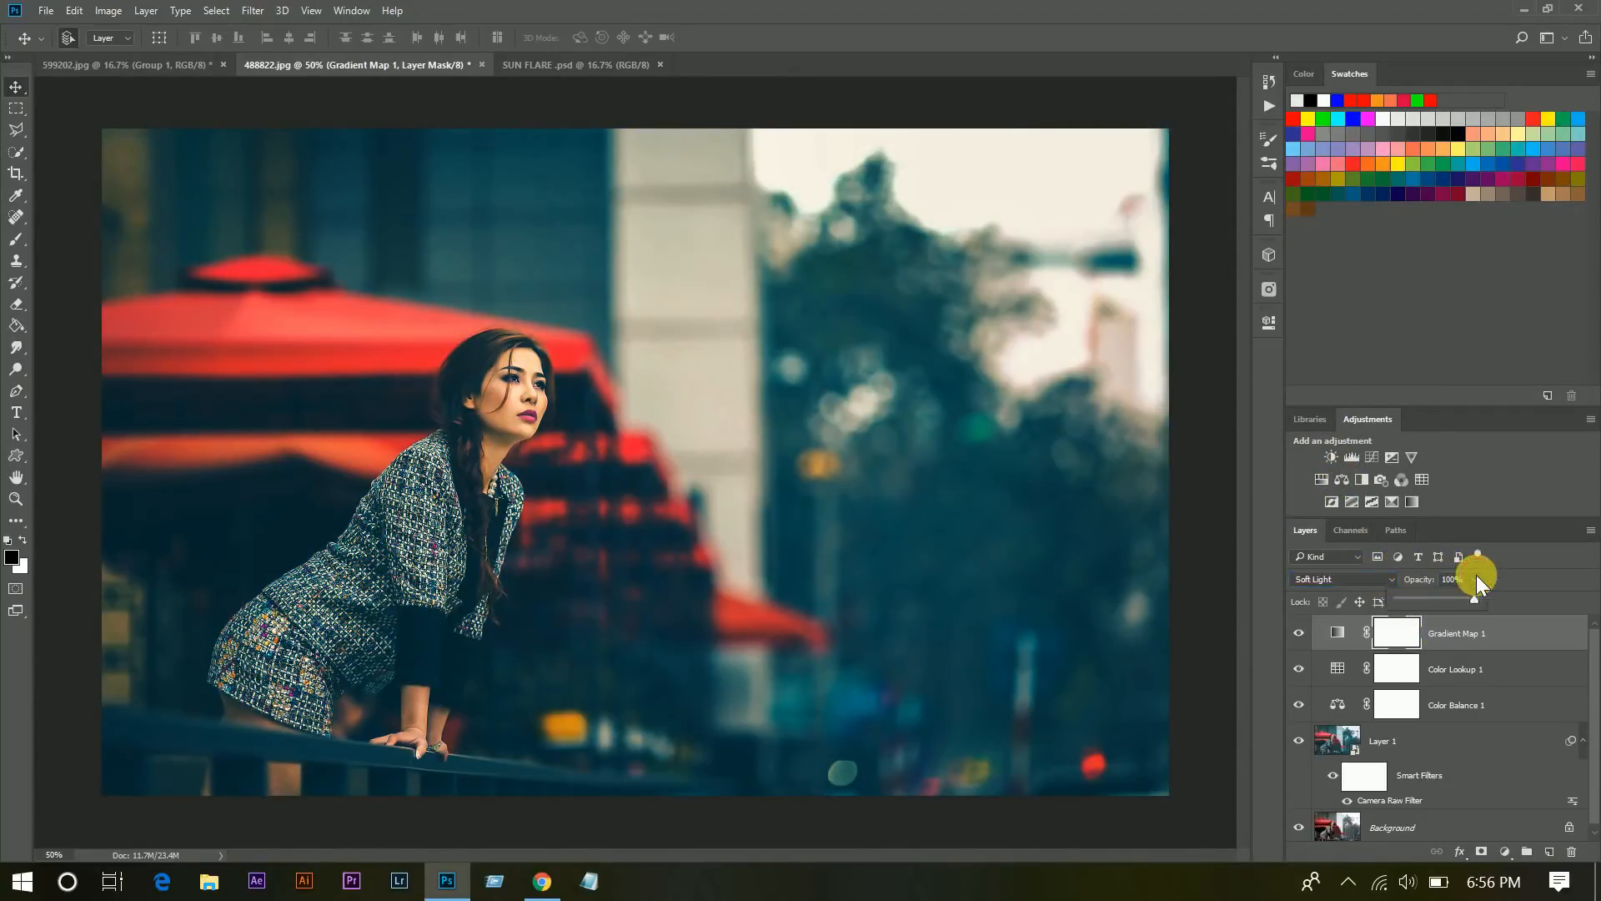
pyautogui.moveTo(1424, 599); pyautogui.dragTo(1408, 599)
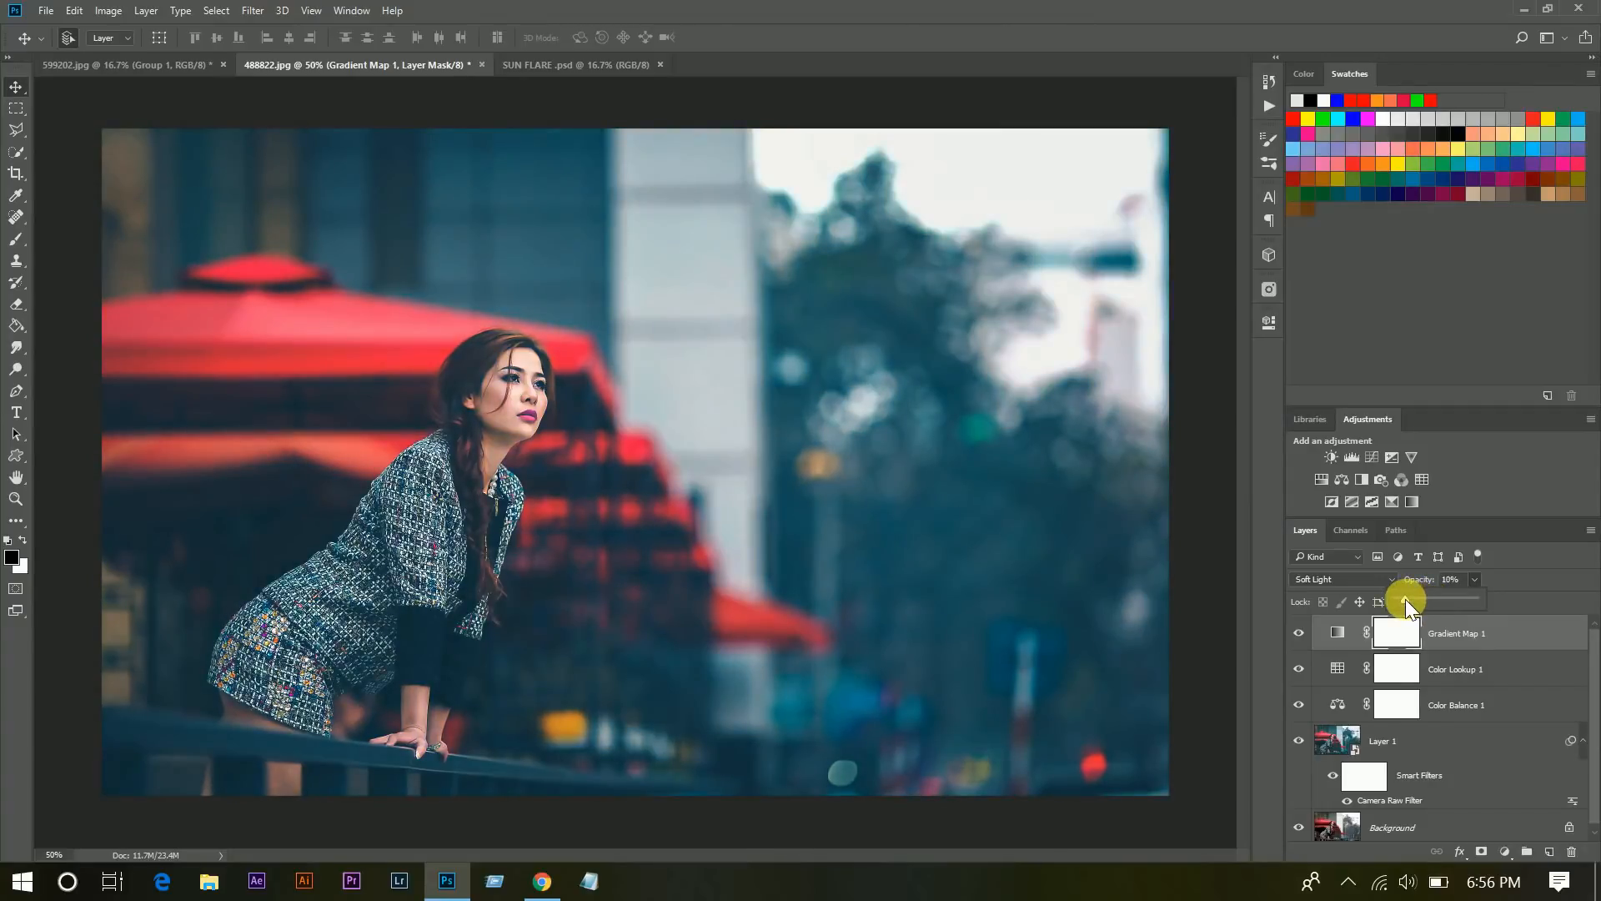
pyautogui.click(1299, 633)
pyautogui.click(1302, 636)
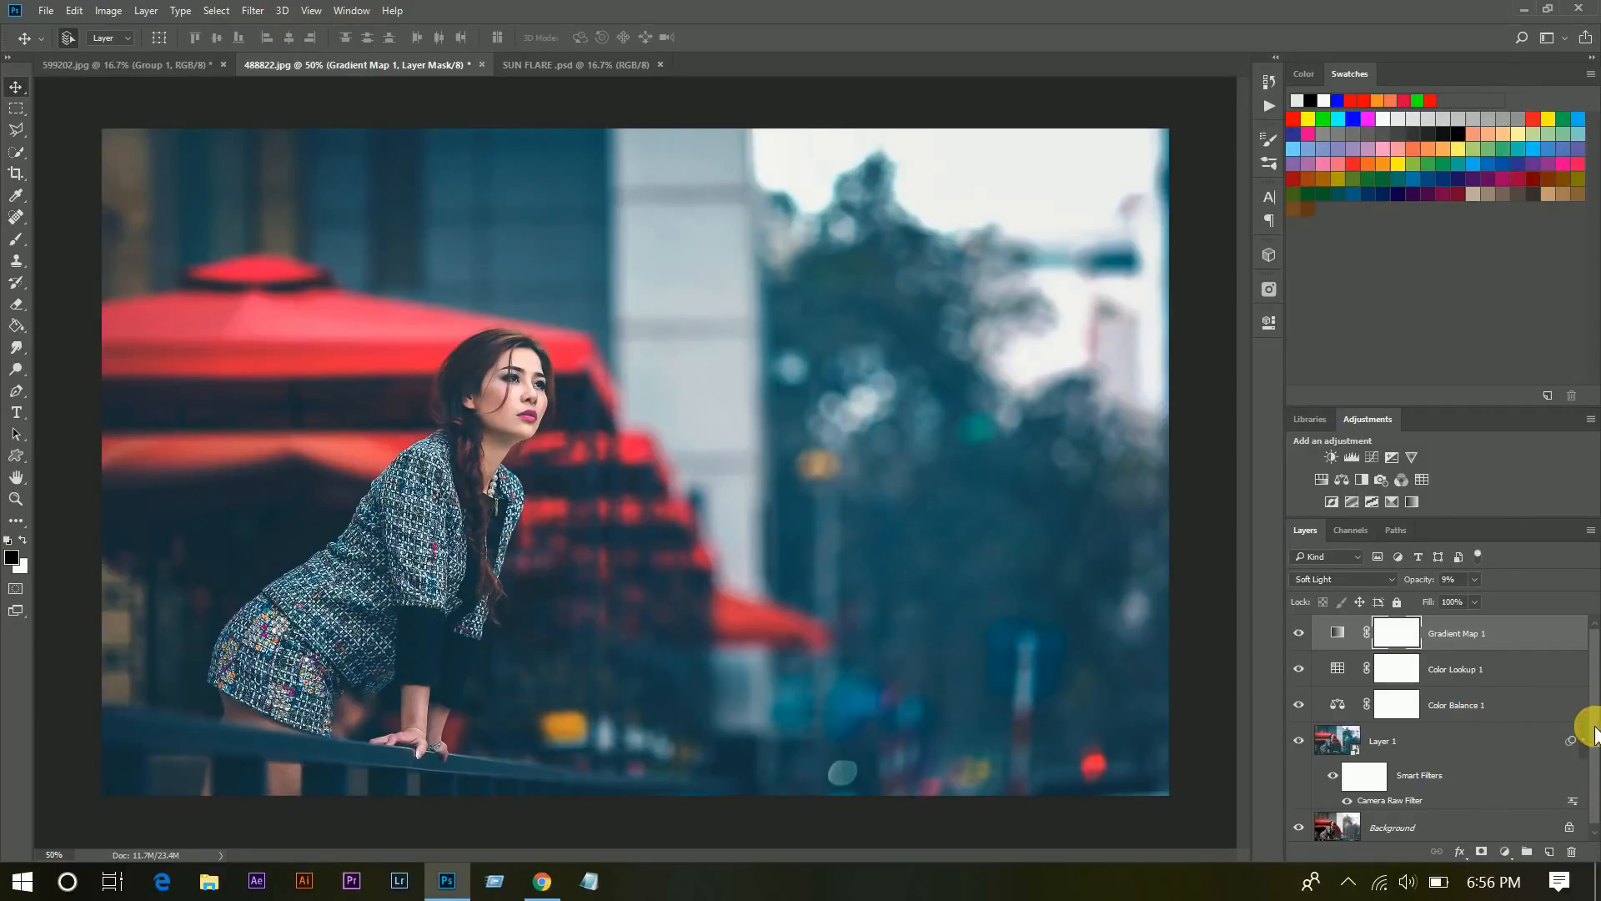
pyautogui.click(1487, 648)
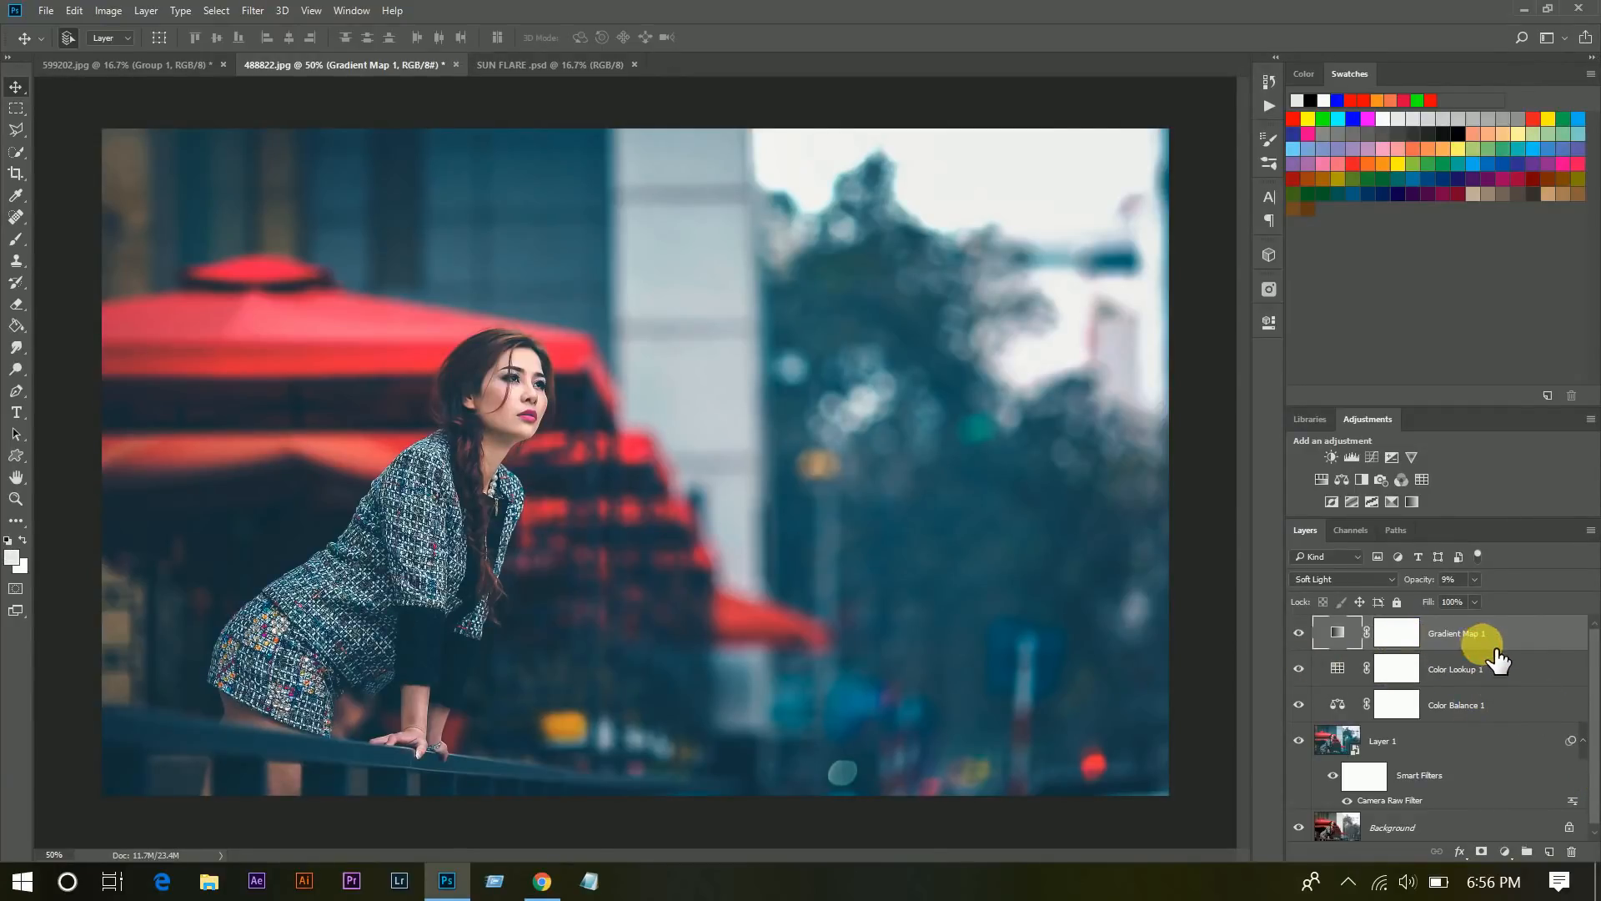
# Hide and reshow Layer 1 and all adjustment layers to compare the color grade with the original photo.
pyautogui.click(1299, 633)
pyautogui.click(1301, 663)
pyautogui.click(1299, 701)
pyautogui.click(1299, 736)
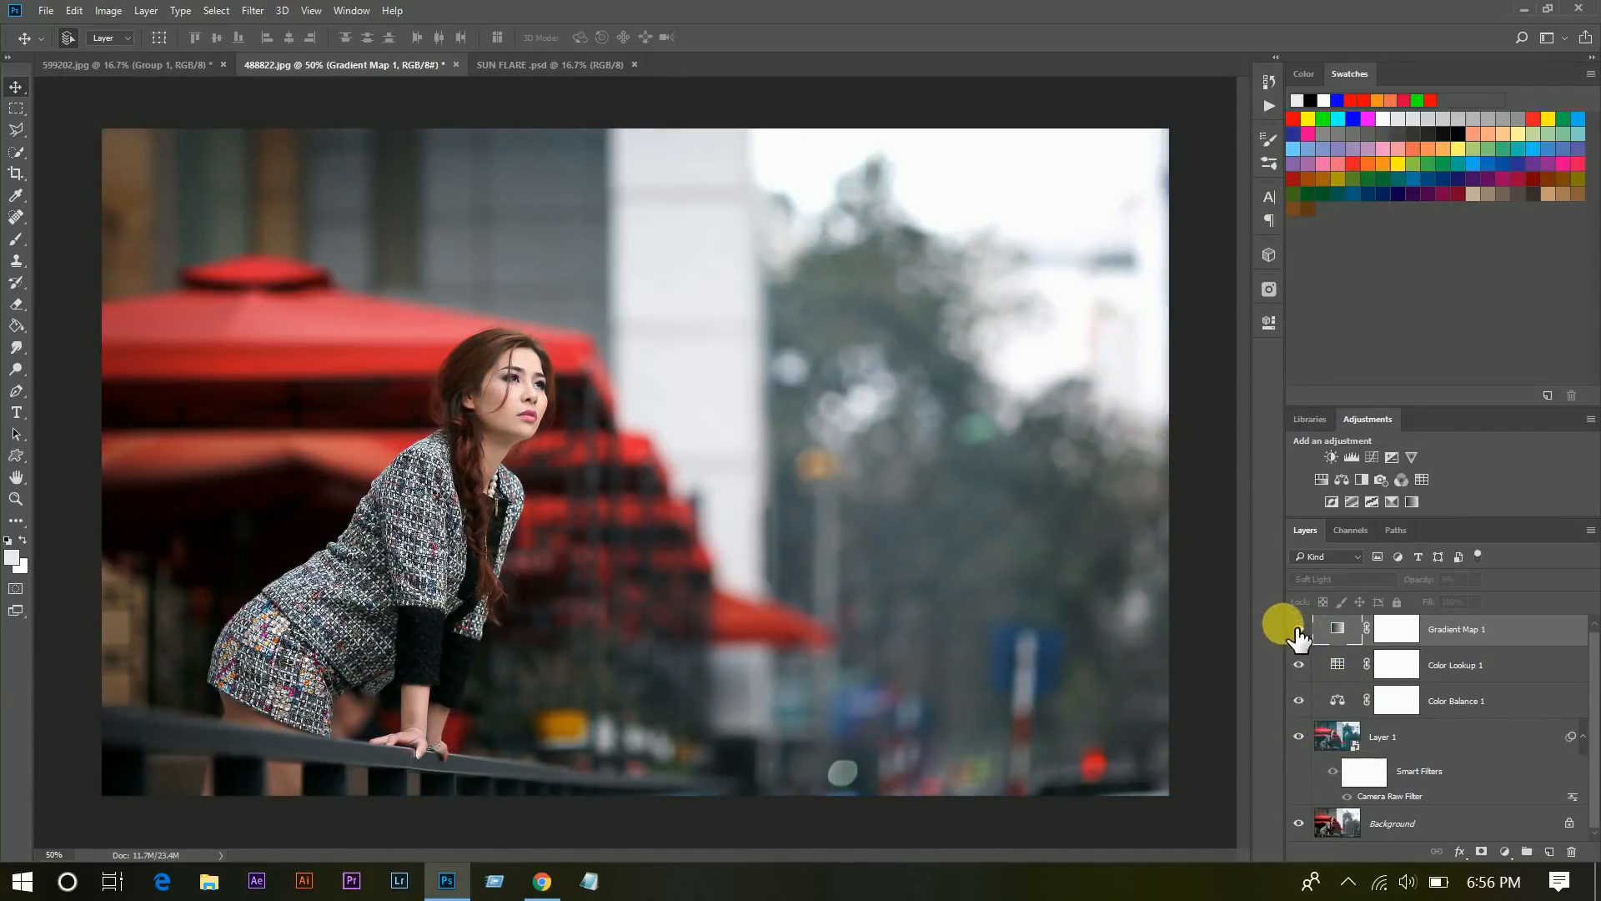
pyautogui.moveTo(1298, 629); pyautogui.dragTo(1299, 736)
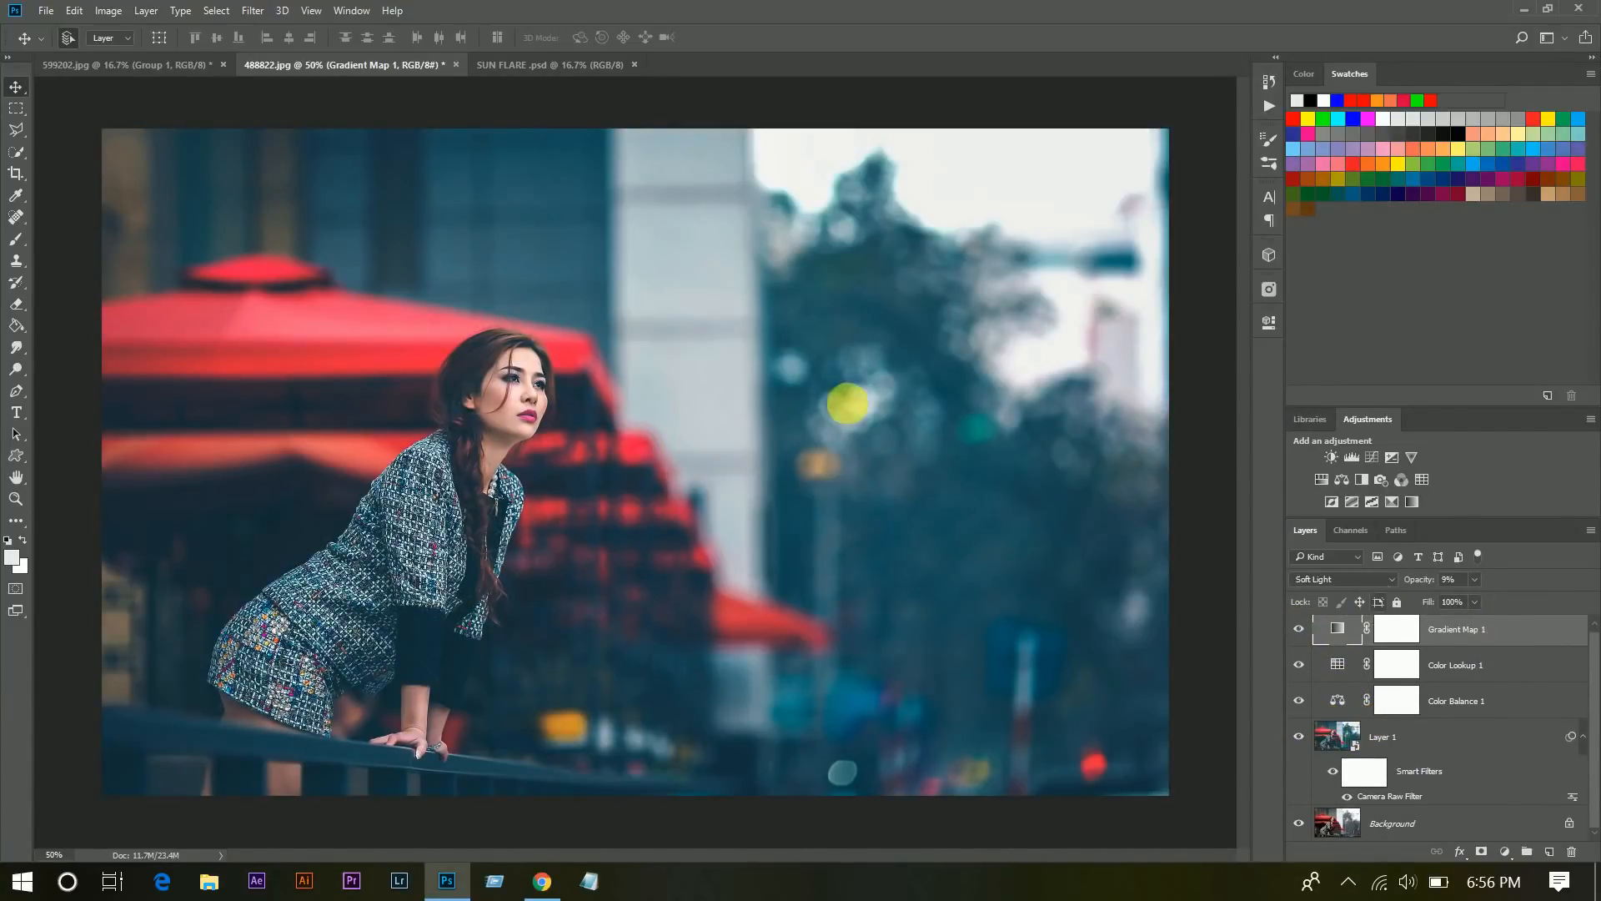
# Copy the SUN FLARE group from SUN FLARE .psd onto the bright sky of 488822.jpg and set its blend mode to Screen.
pyautogui.click(538, 66)
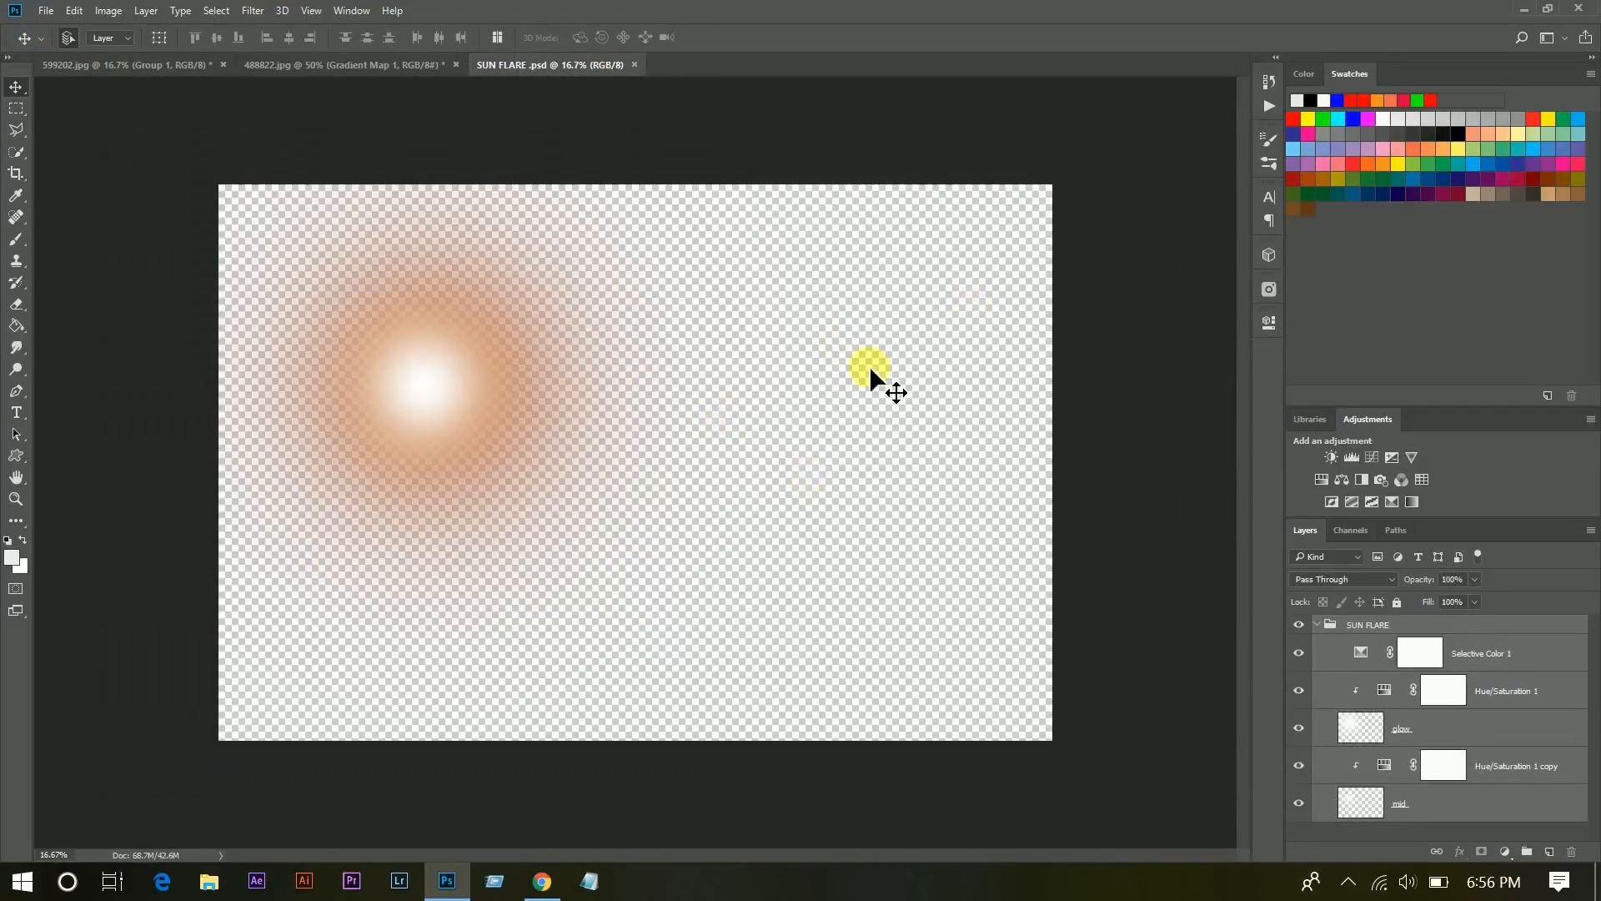
pyautogui.moveTo(469, 383); pyautogui.dragTo(974, 222)
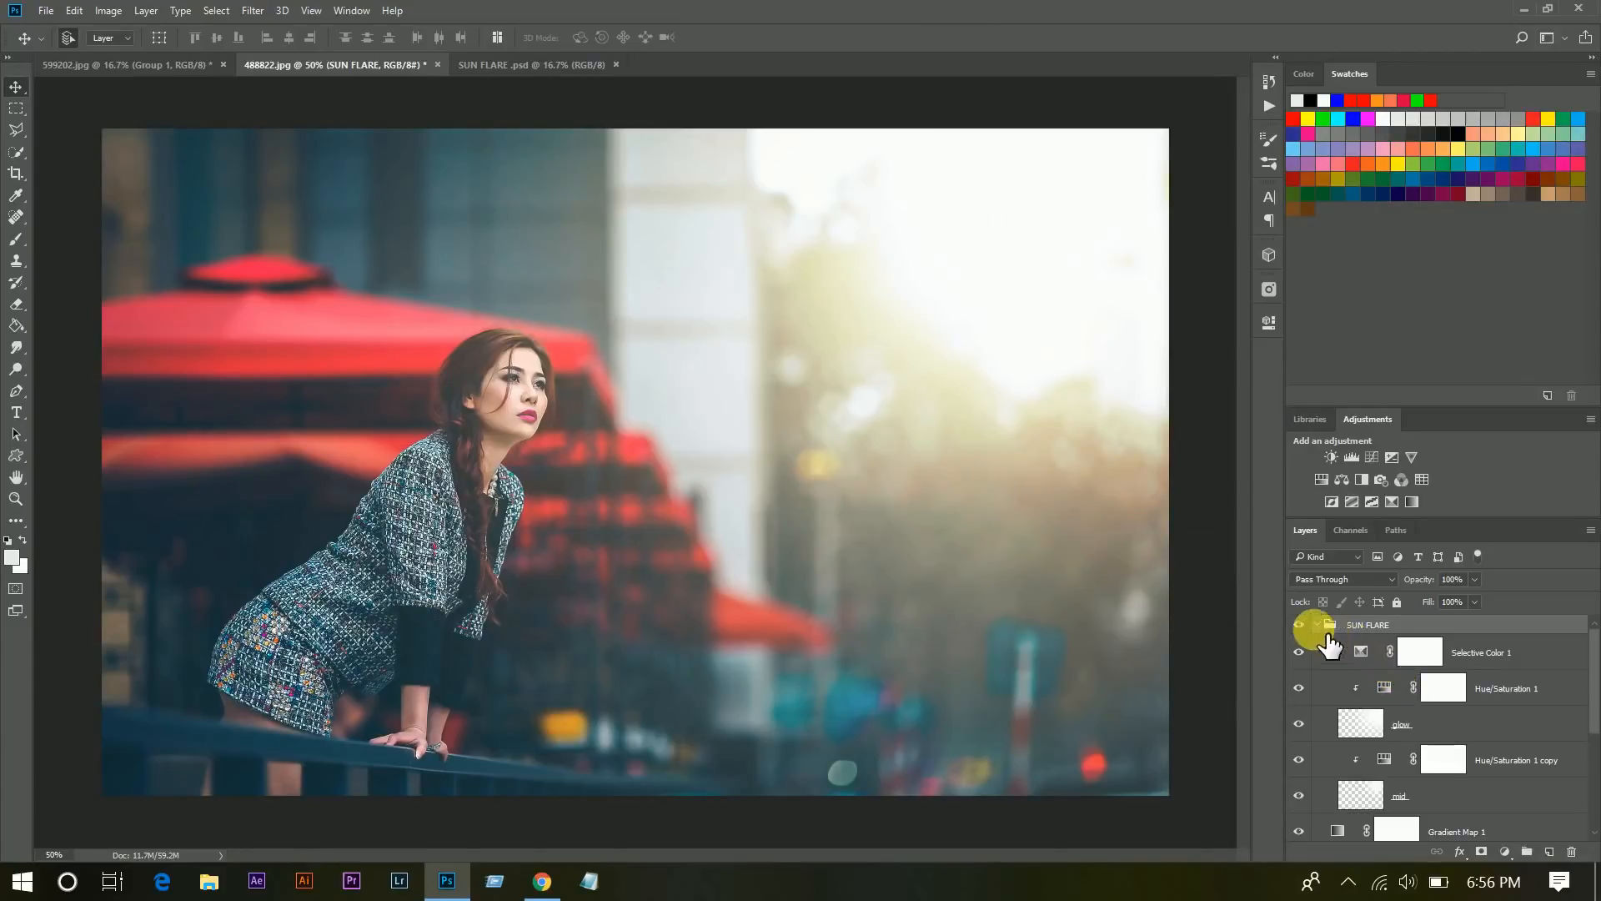
pyautogui.click(1298, 625)
pyautogui.click(1299, 624)
pyautogui.click(1342, 579)
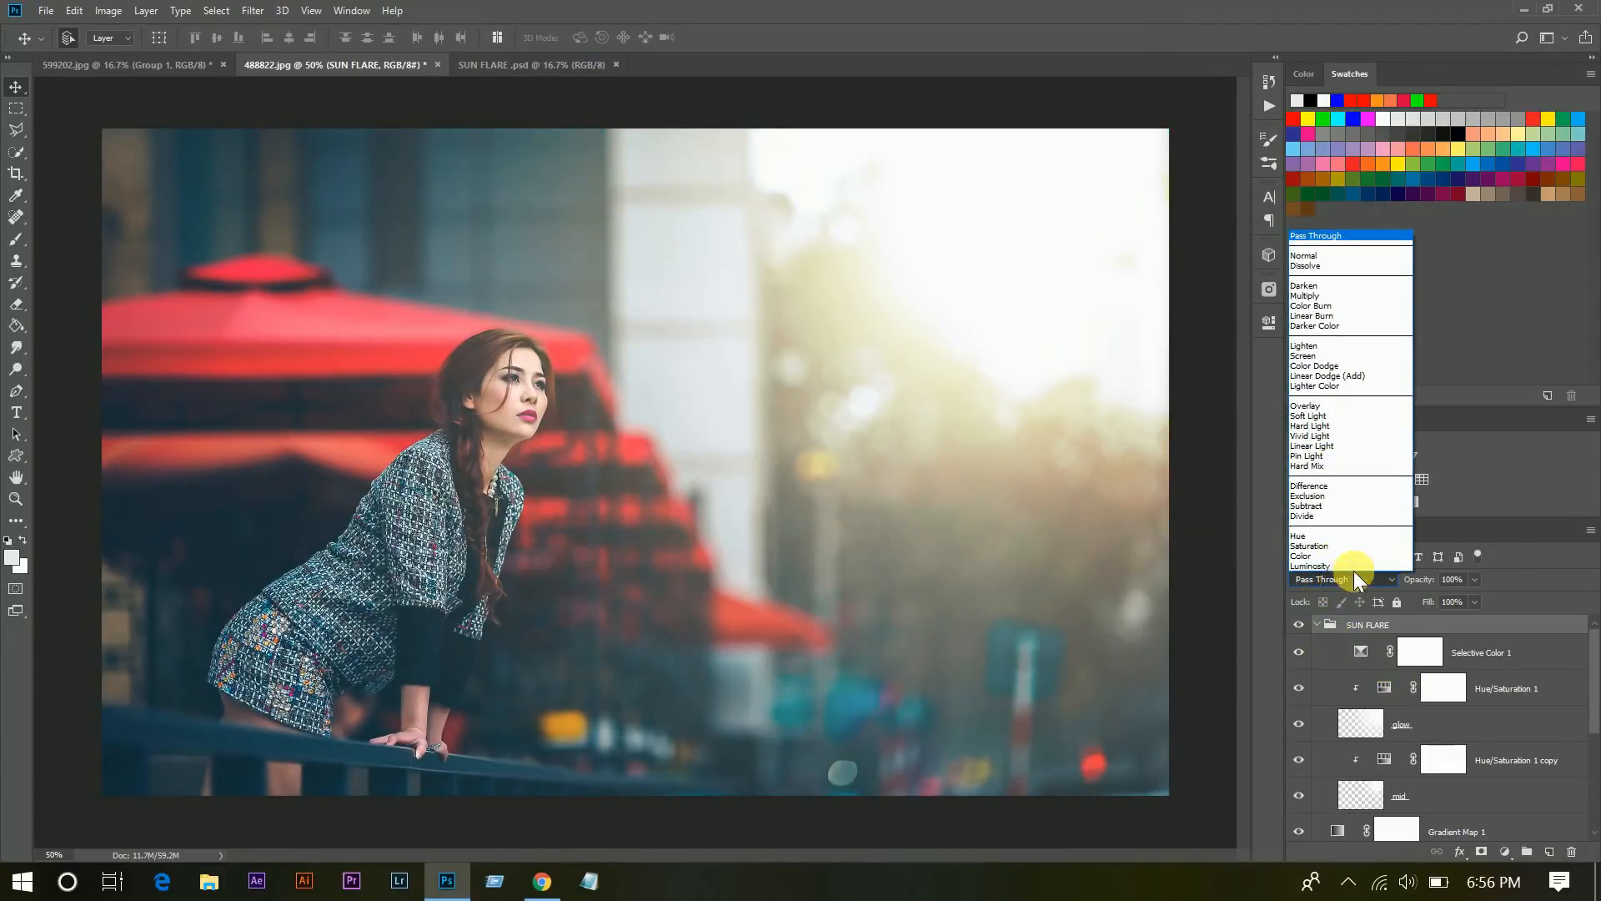
pyautogui.click(1344, 353)
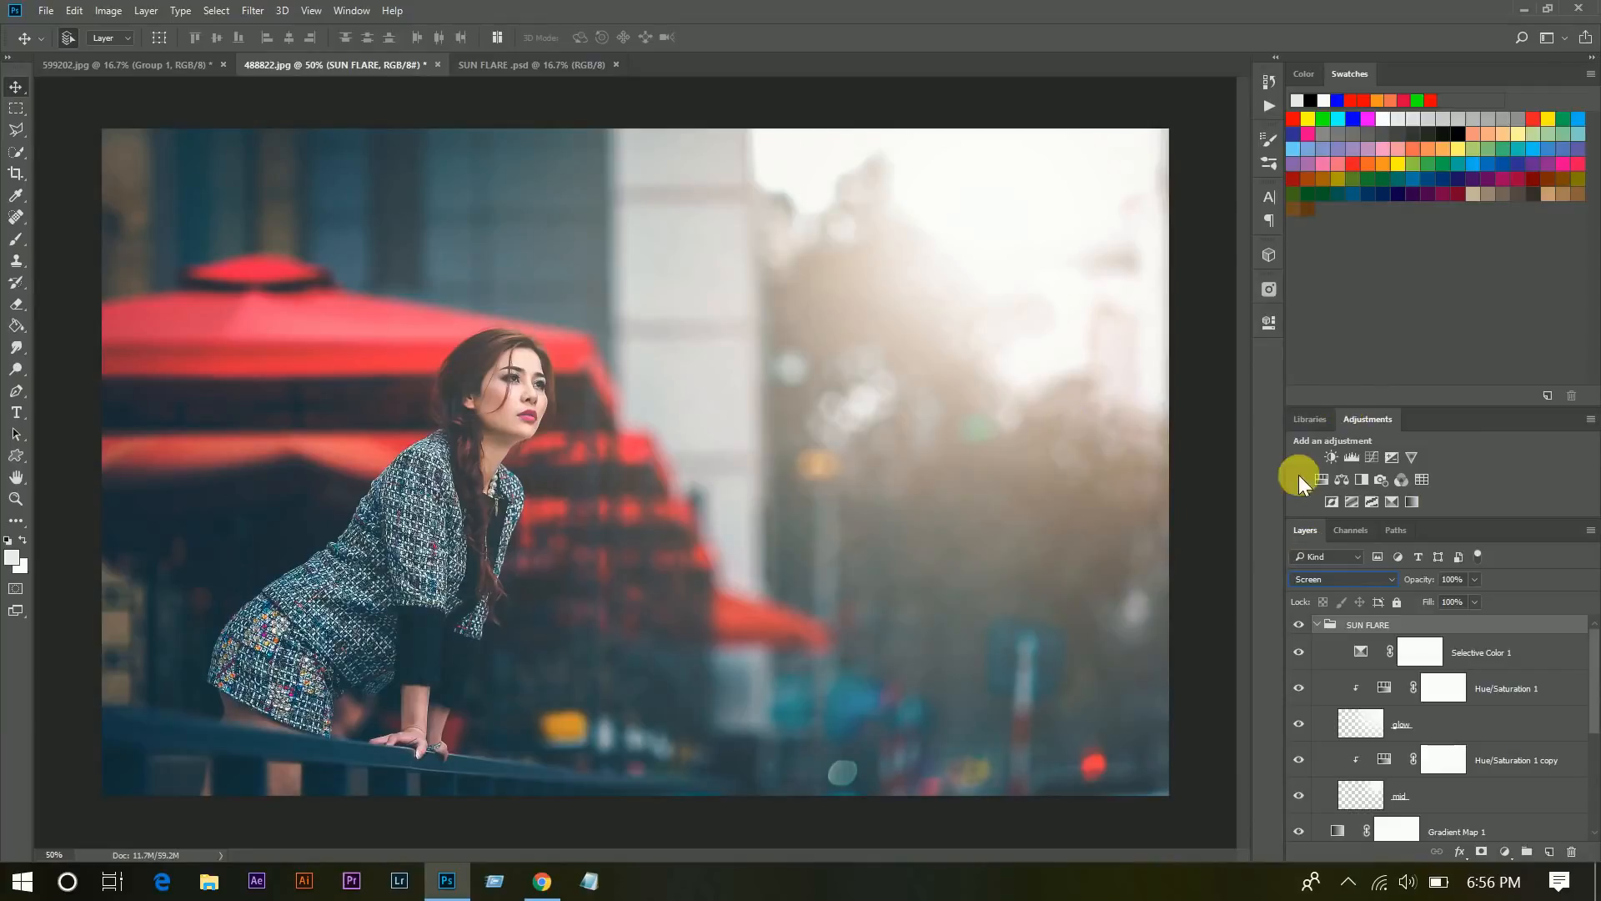
# Shift the hue of Hue/Saturation 1 in the SUN FLARE group toward red and set its saturation to 95.
pyautogui.click(1531, 707)
pyautogui.doubleClick(1385, 685)
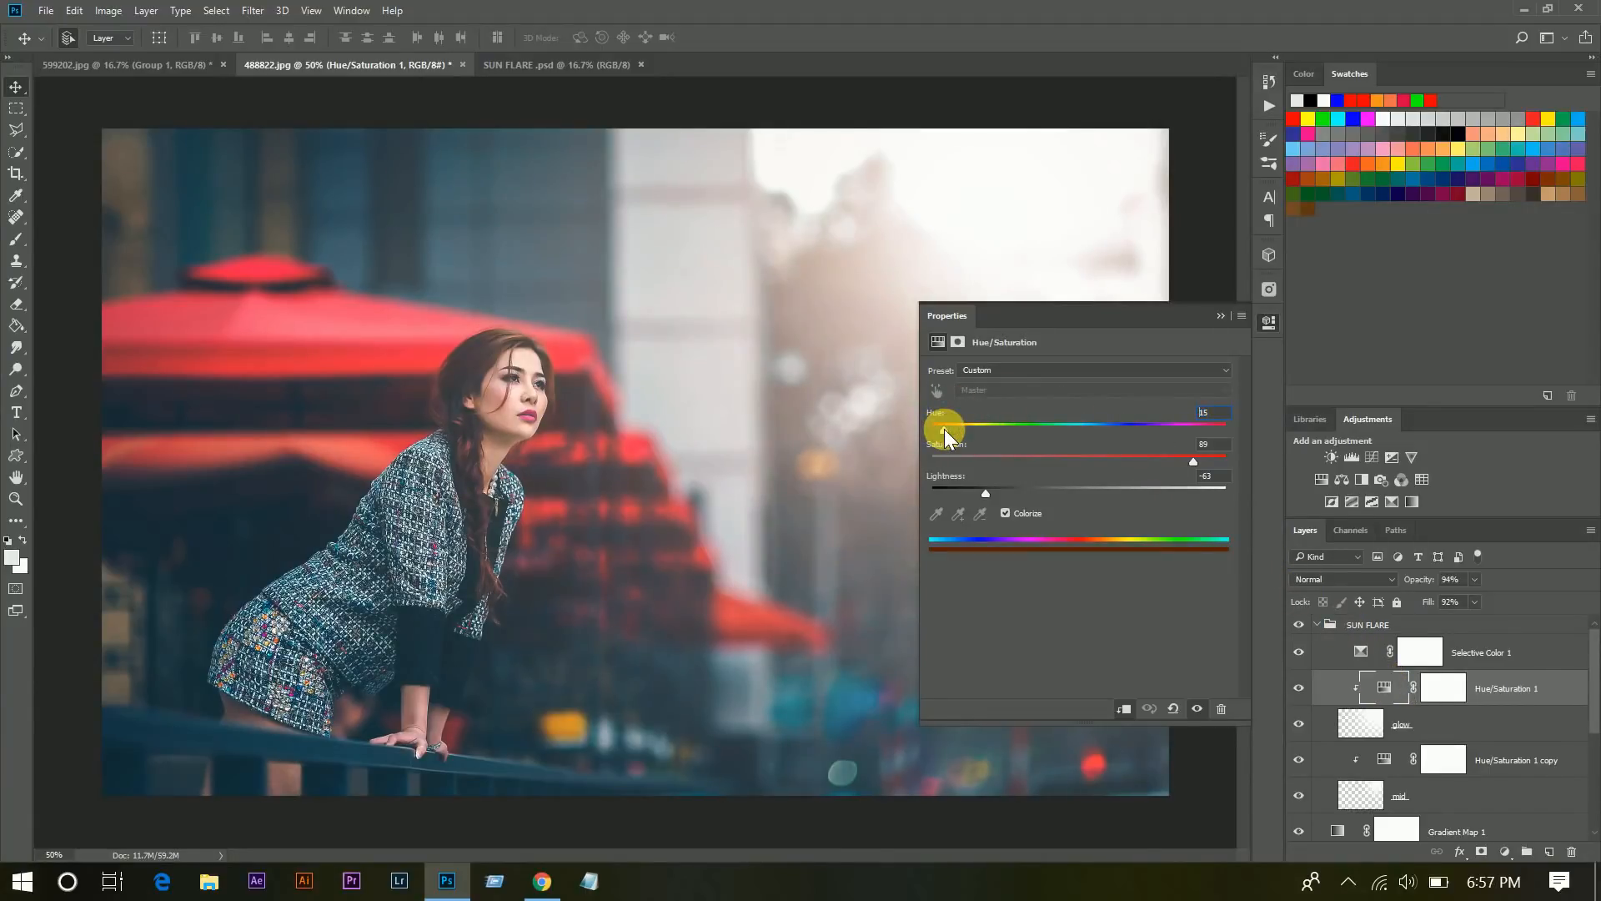
pyautogui.moveTo(940, 429); pyautogui.dragTo(938, 429)
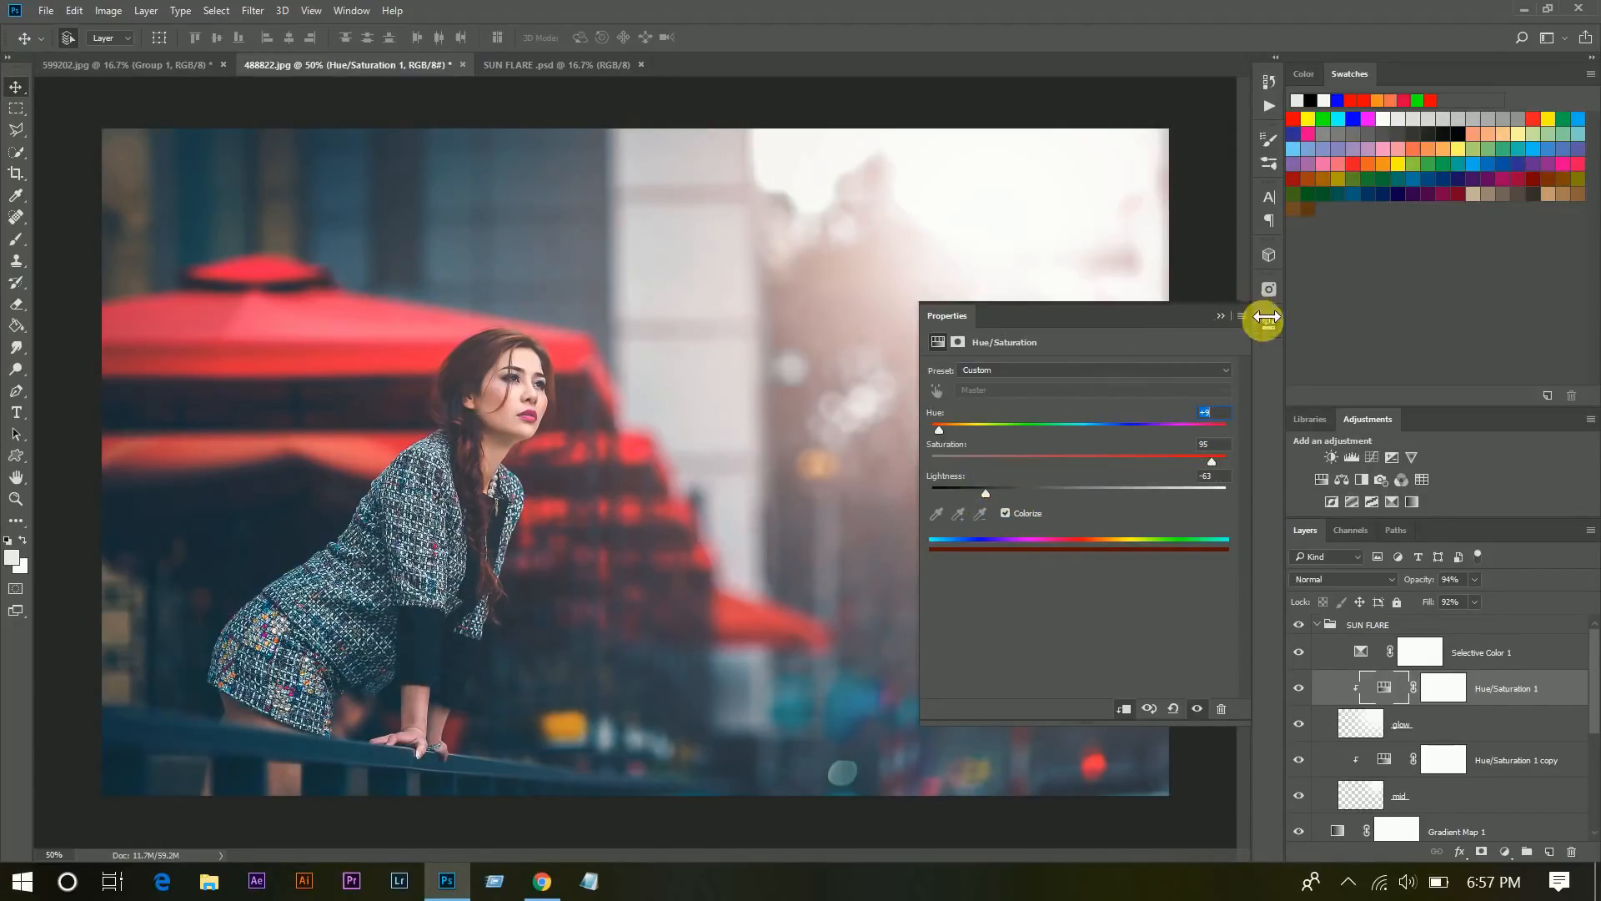
pyautogui.click(1225, 316)
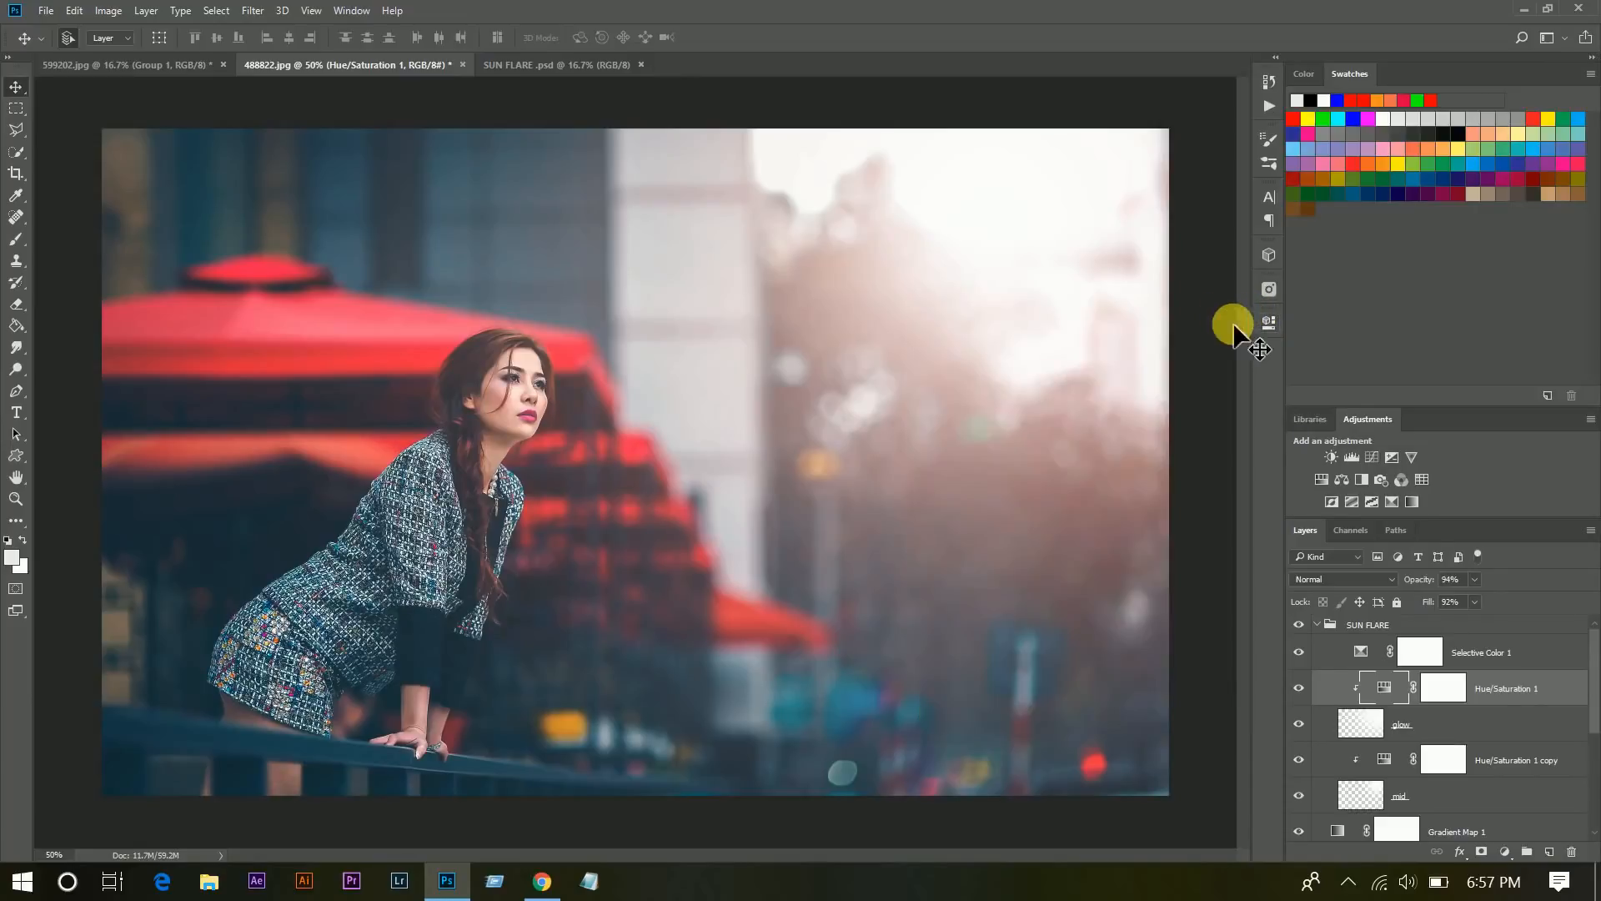
# Collapse the SUN FLARE group and toggle its visibility to compare the photo with and without the flare.
pyautogui.click(1298, 625)
pyautogui.click(1299, 624)
pyautogui.click(1299, 625)
pyautogui.click(1298, 625)
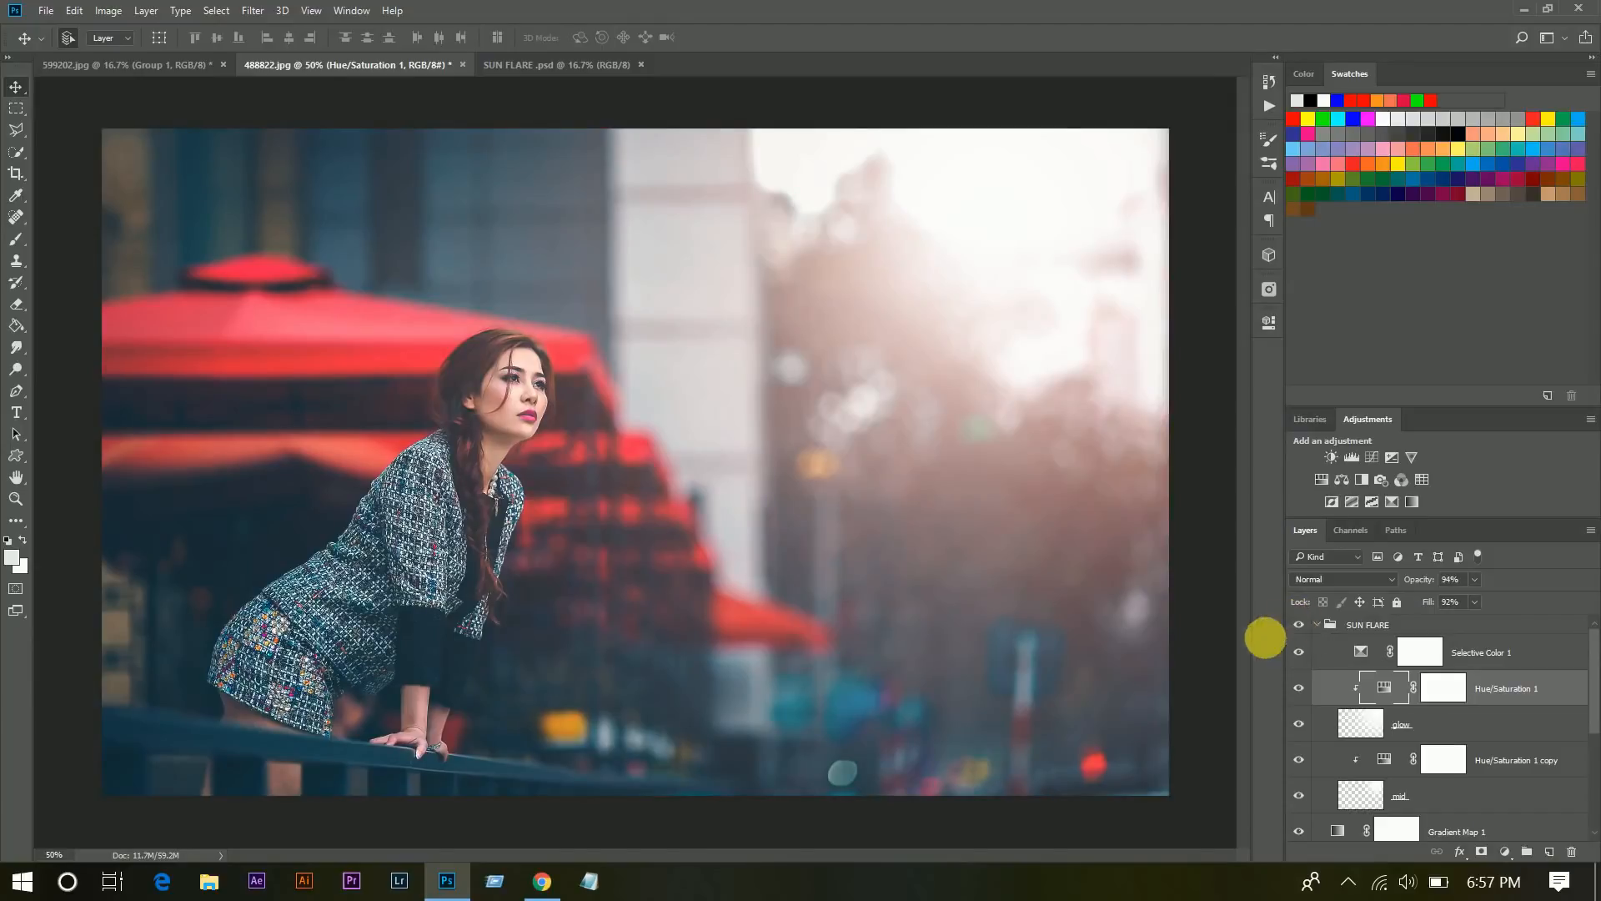
pyautogui.click(1545, 654)
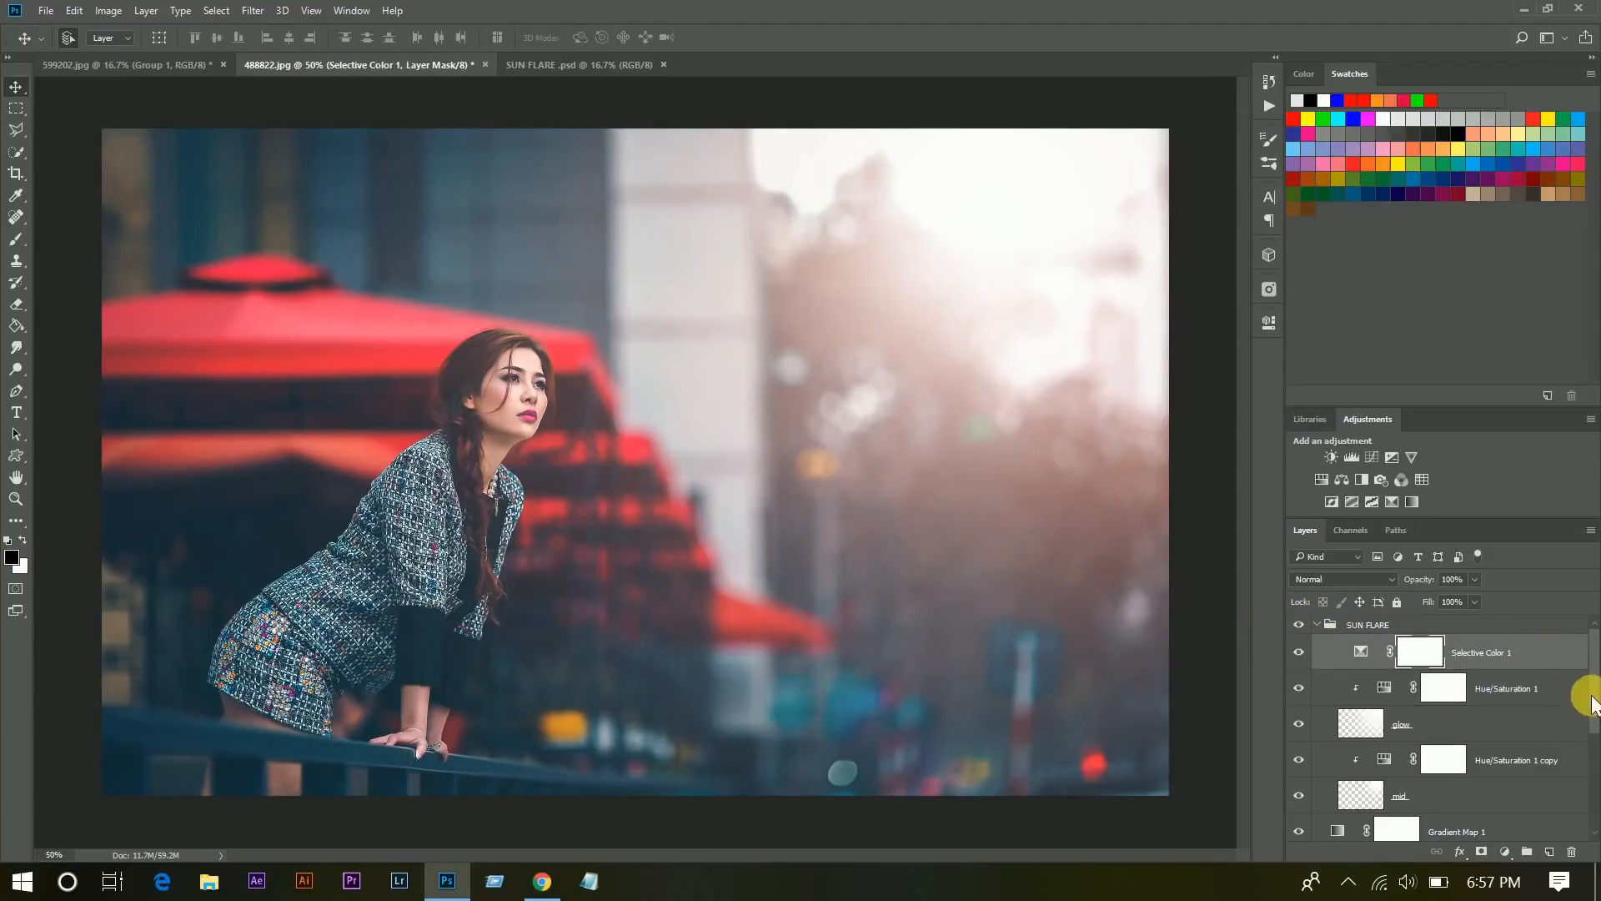
pyautogui.click(1317, 626)
pyautogui.click(1299, 625)
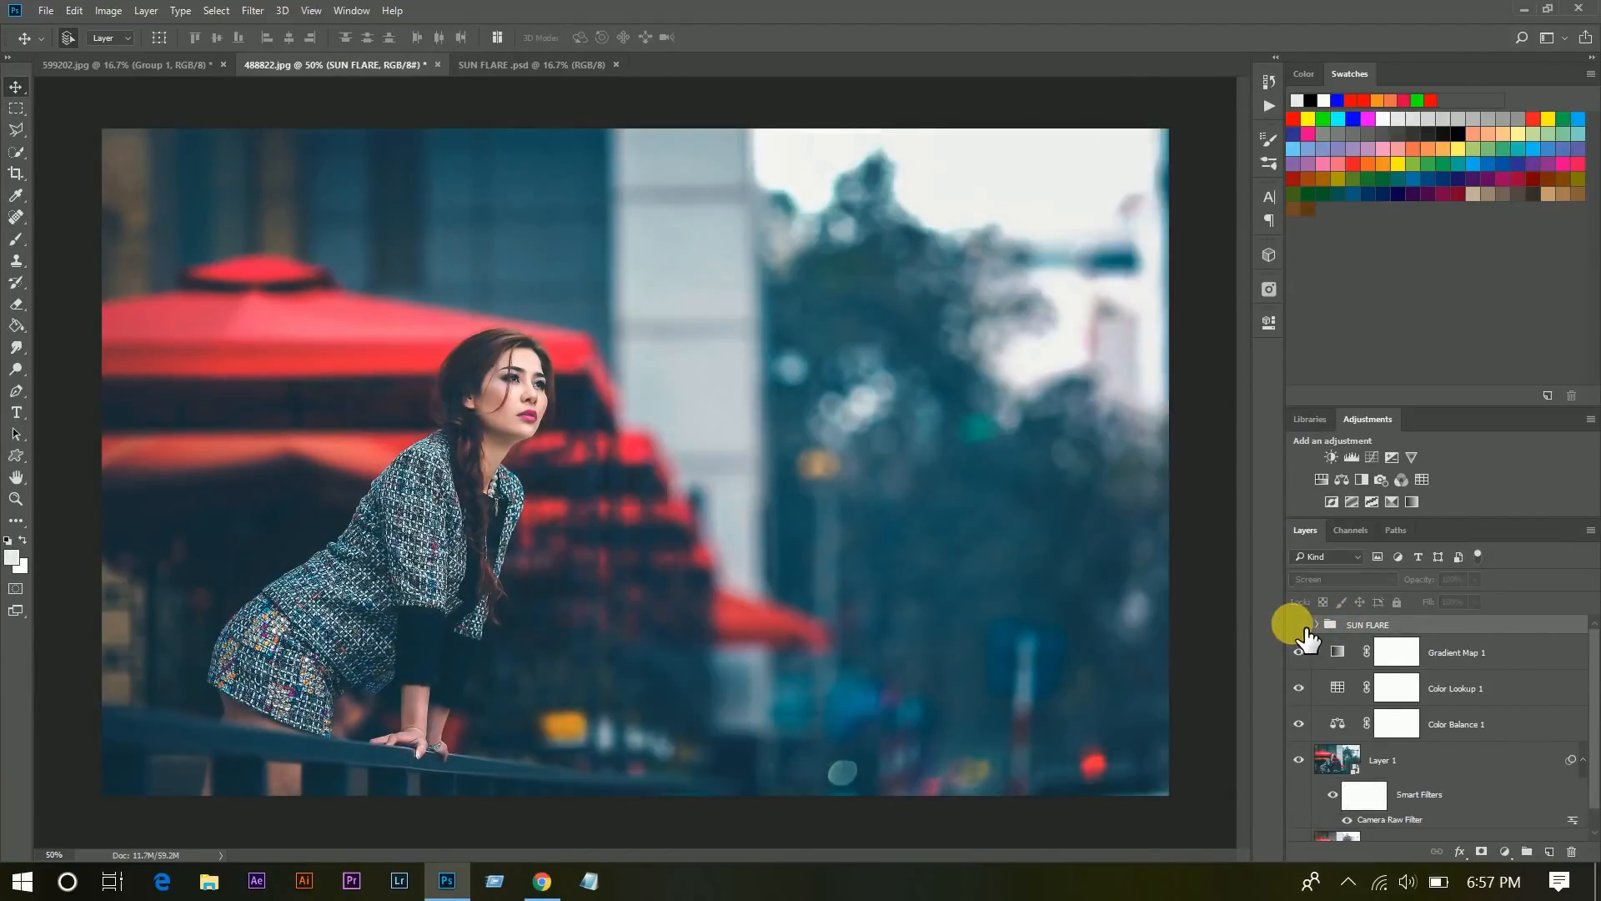
pyautogui.click(1298, 625)
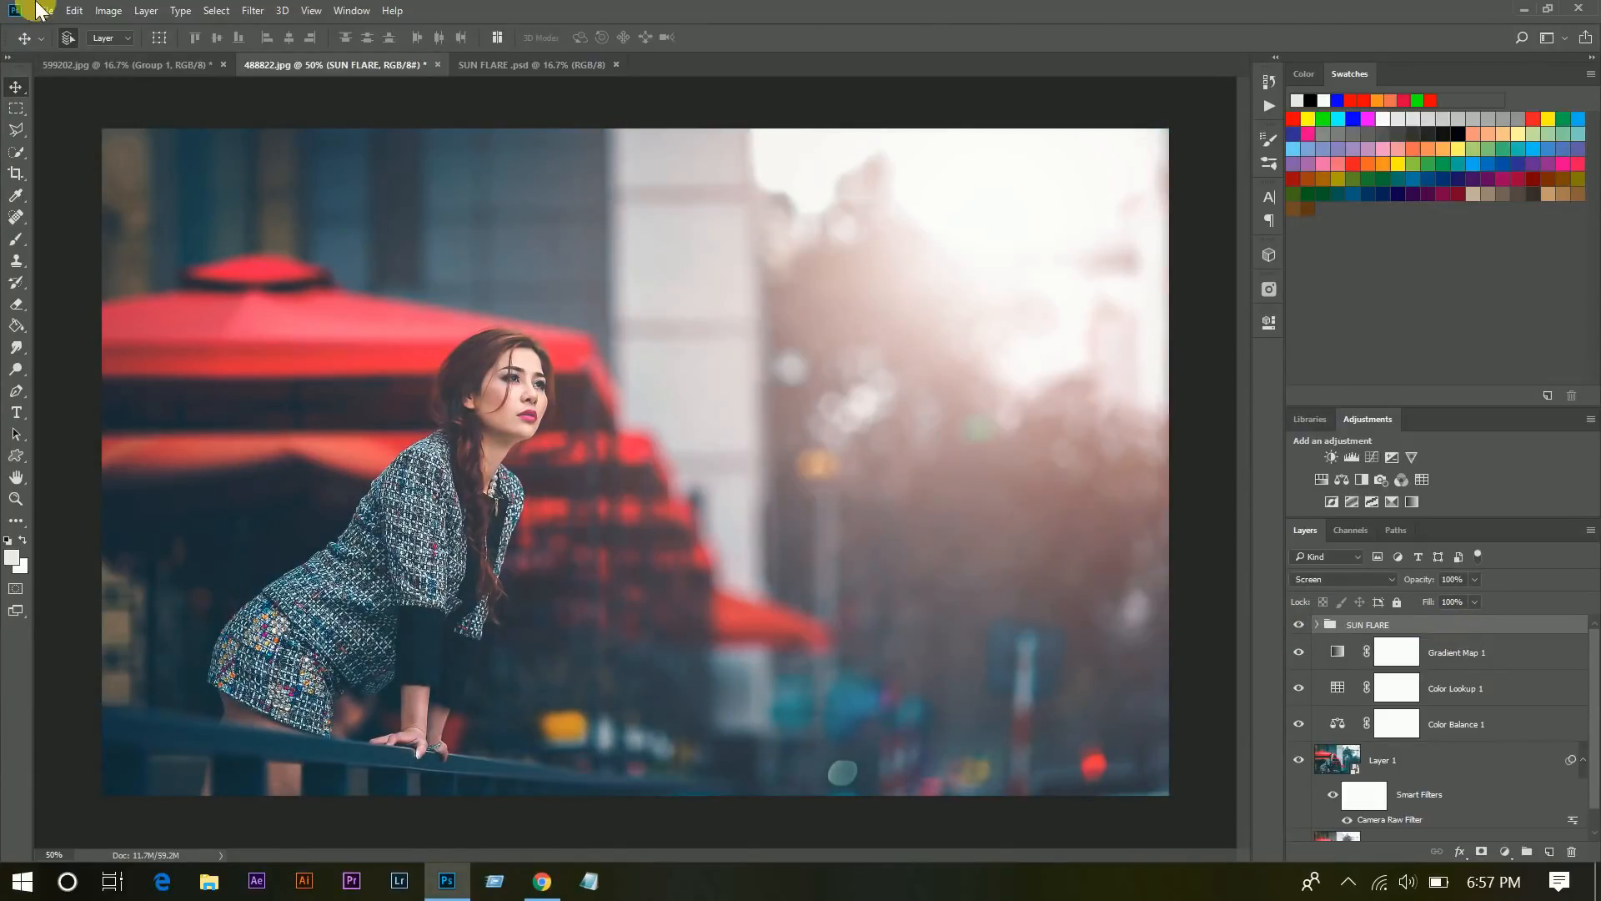
# Place Particles Stock Image as an embedded object and position it over the lower body of the woman and the railing.
pyautogui.click(46, 11)
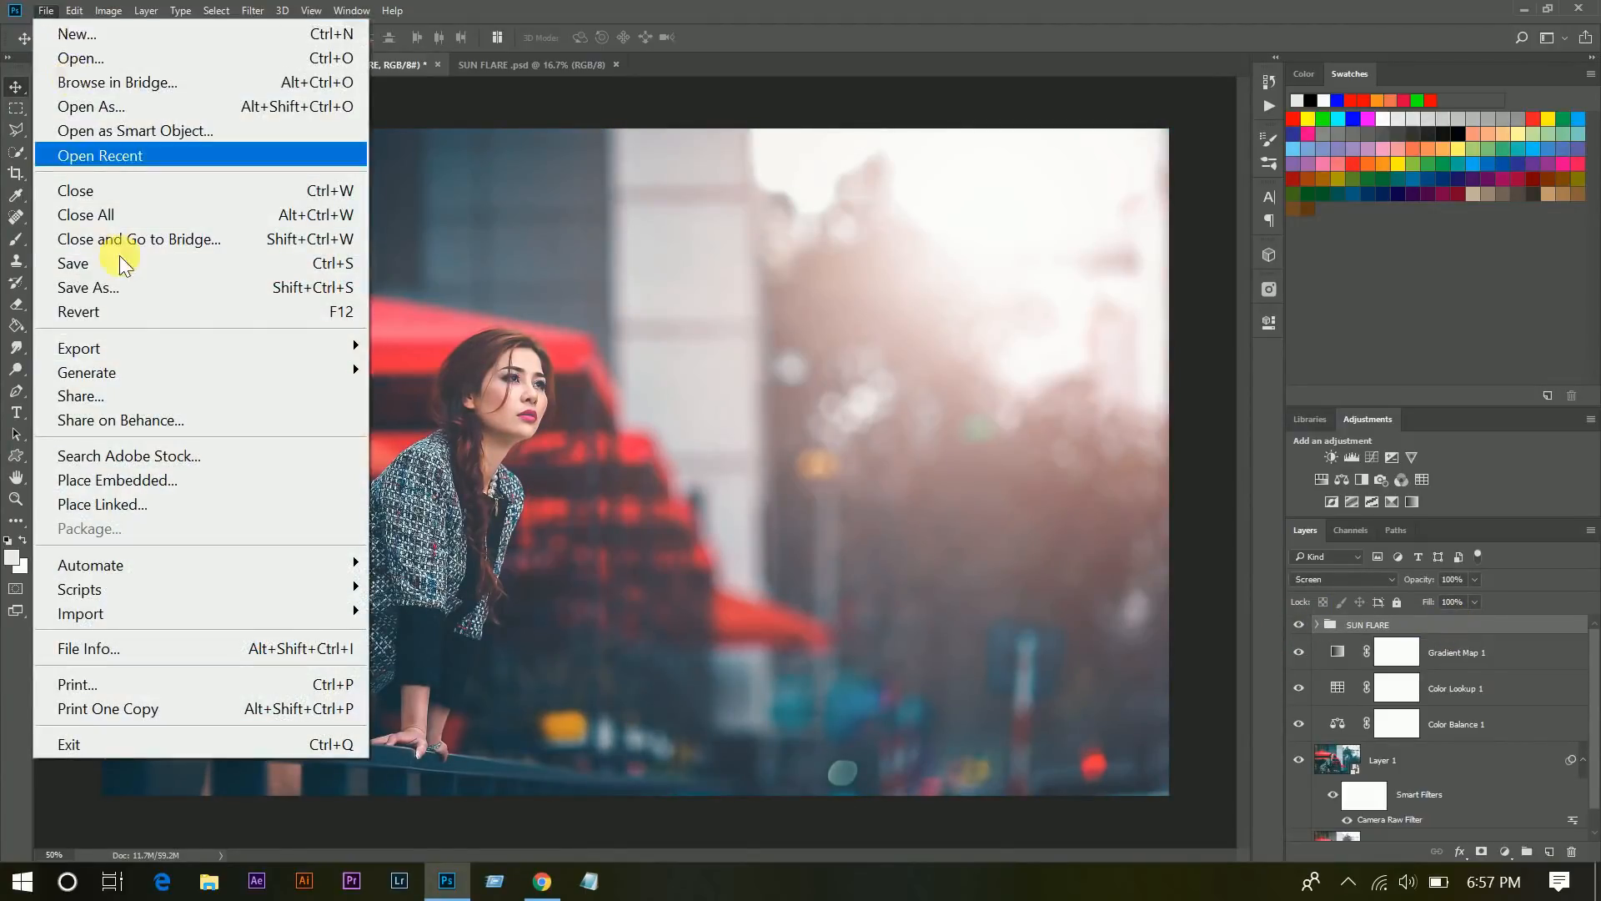
pyautogui.click(165, 479)
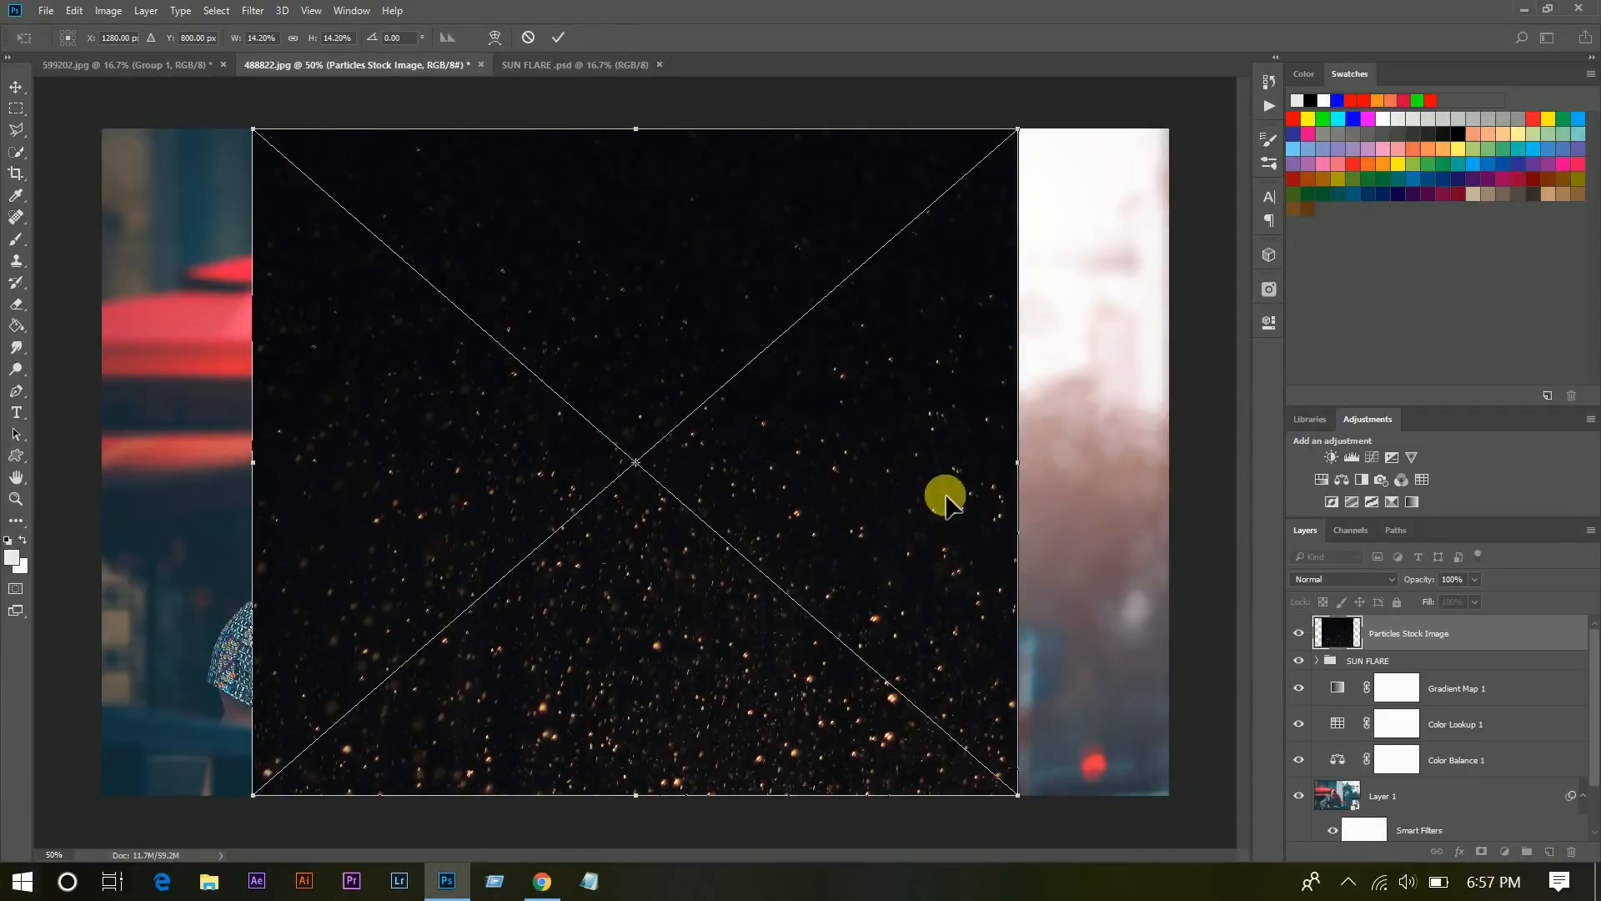
pyautogui.moveTo(945, 498); pyautogui.dragTo(643, 583)
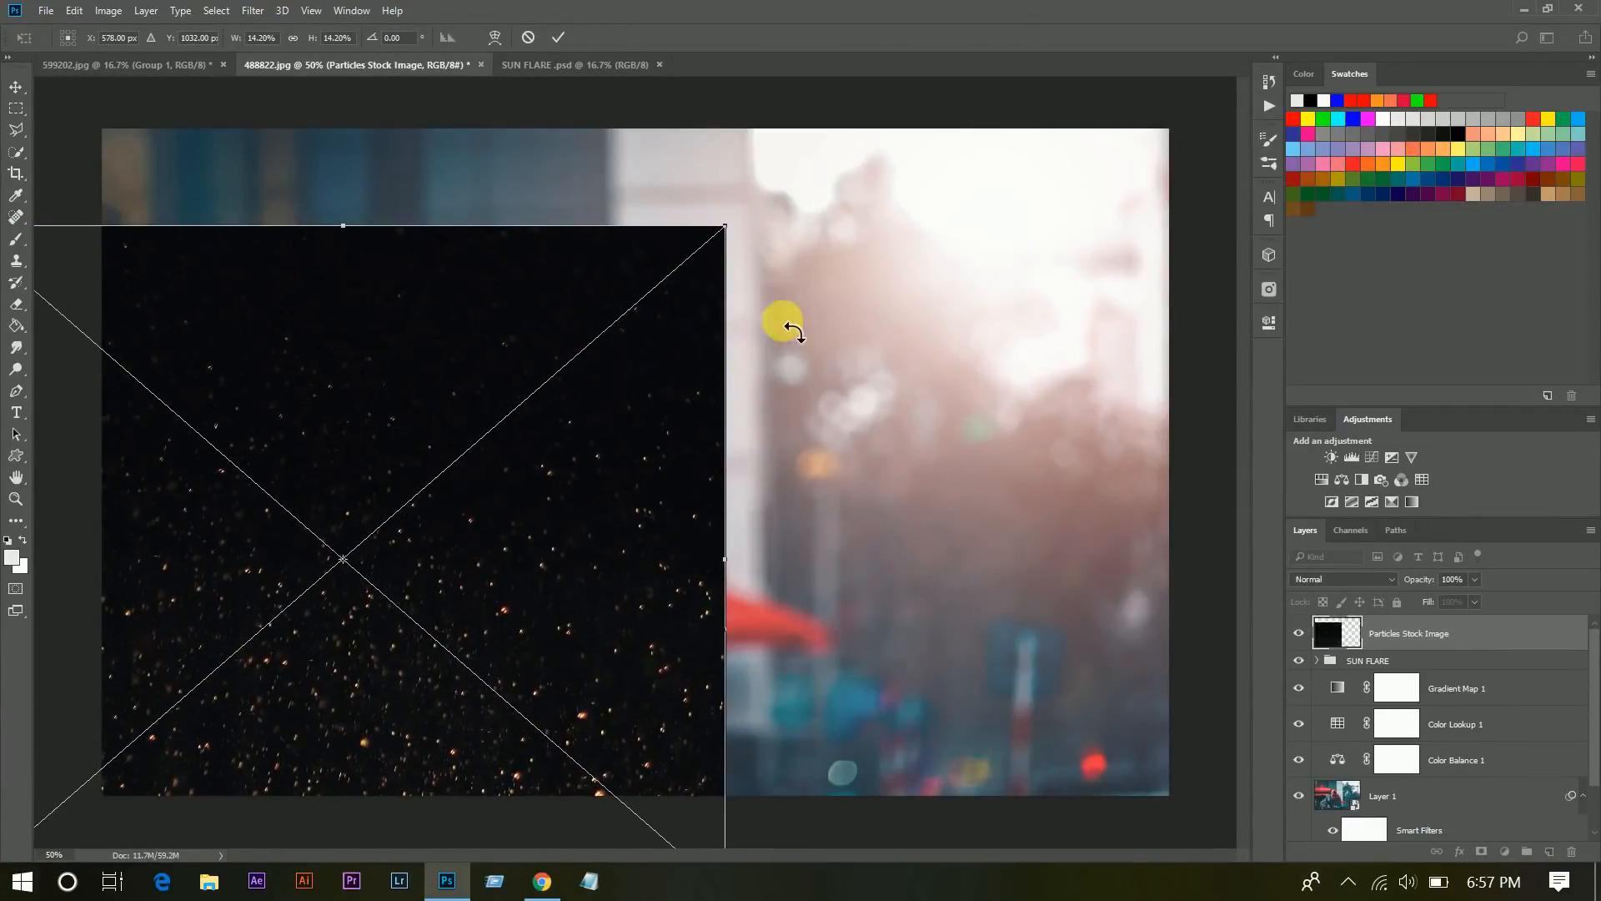
pyautogui.moveTo(651, 432); pyautogui.dragTo(661, 629)
pyautogui.press('Return')
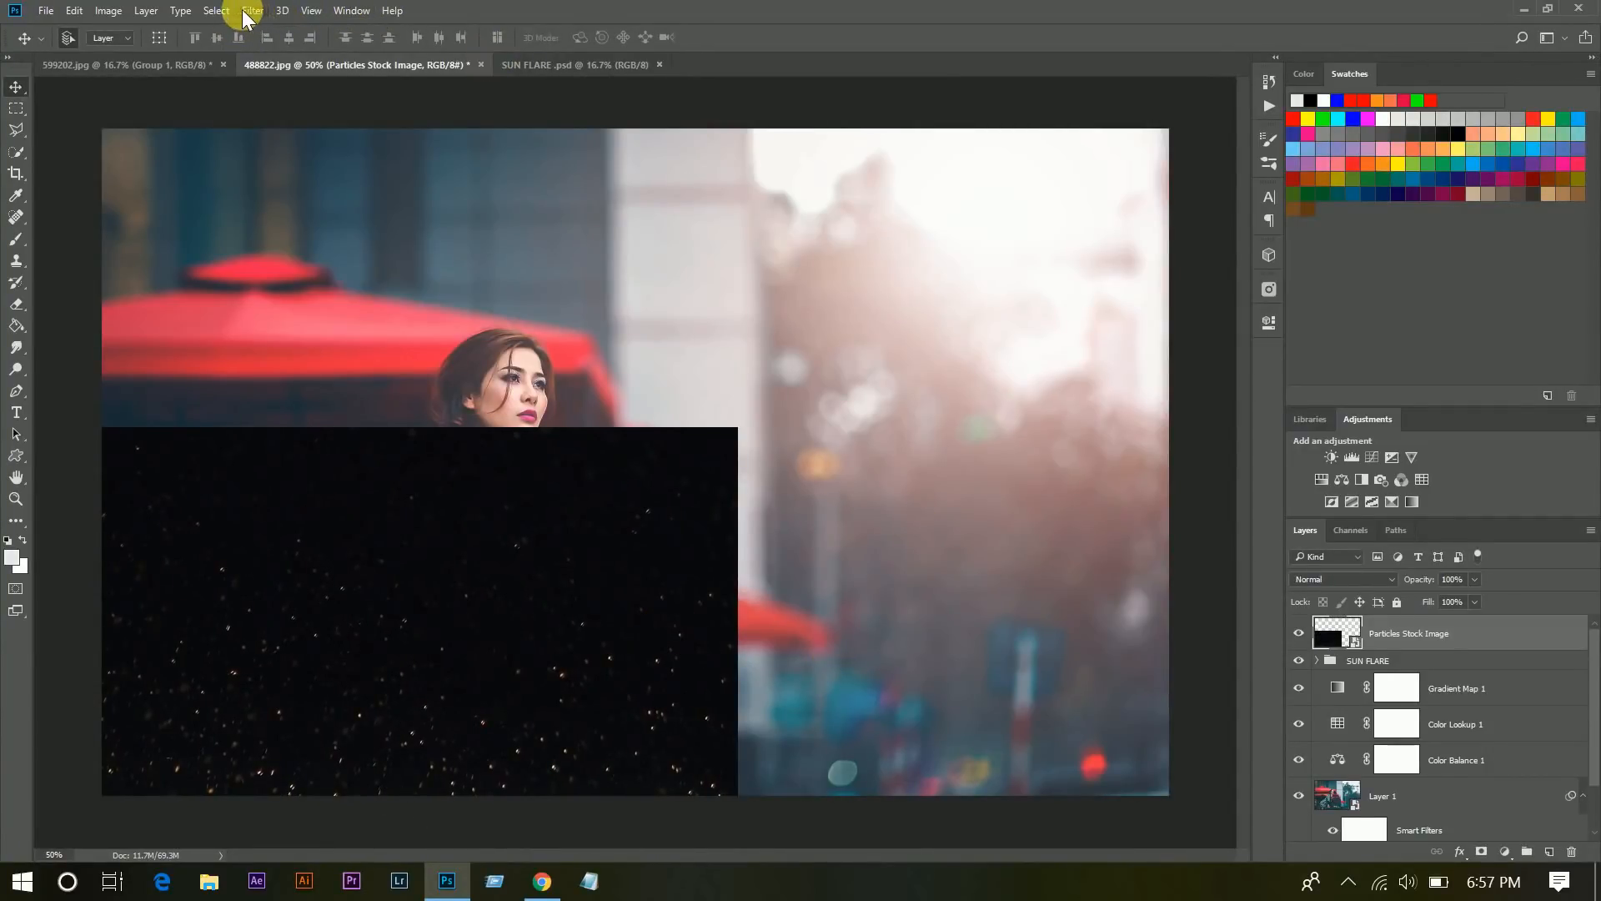
# Try Overlay on the Particles Stock Image layer, and settle on the Screen blend mode.
pyautogui.click(1333, 578)
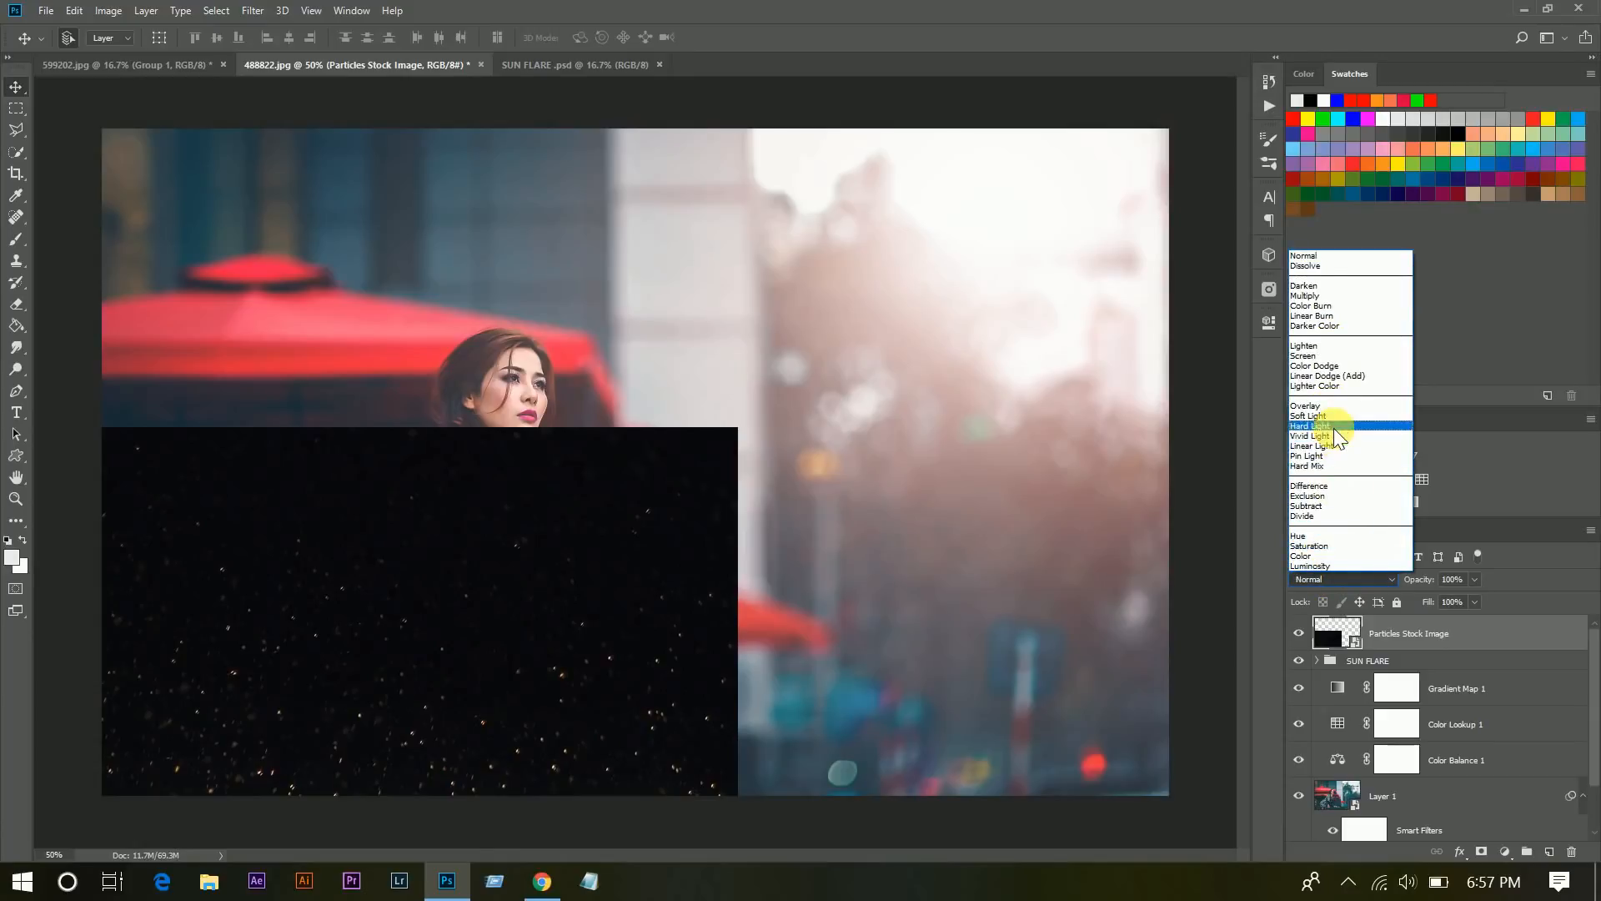
pyautogui.click(1334, 407)
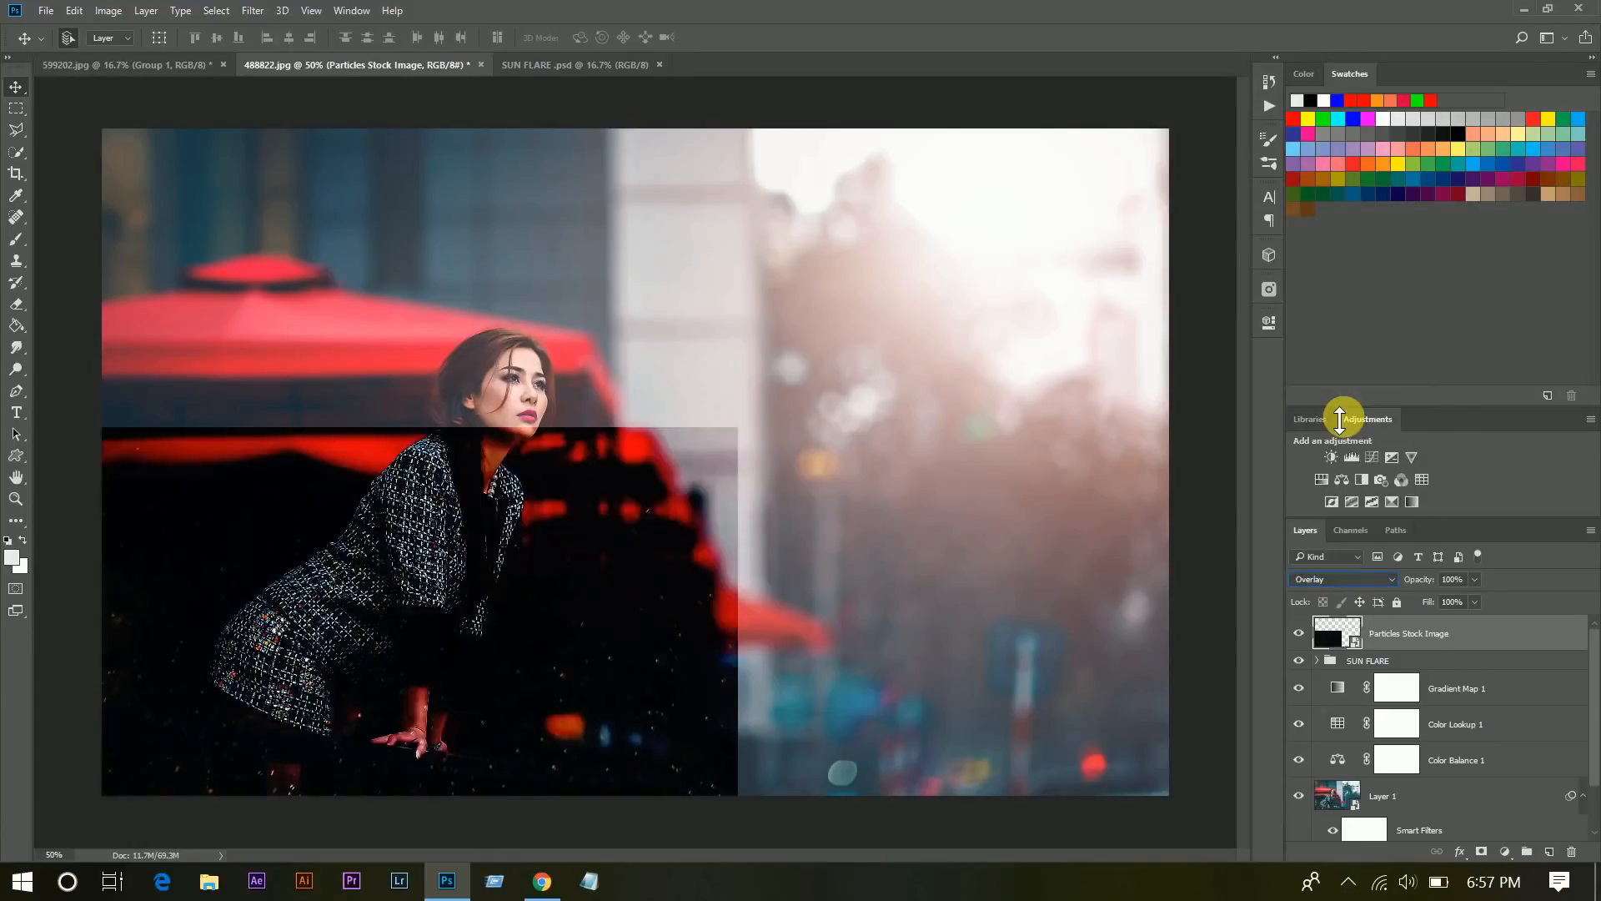
pyautogui.click(1339, 577)
pyautogui.click(1312, 359)
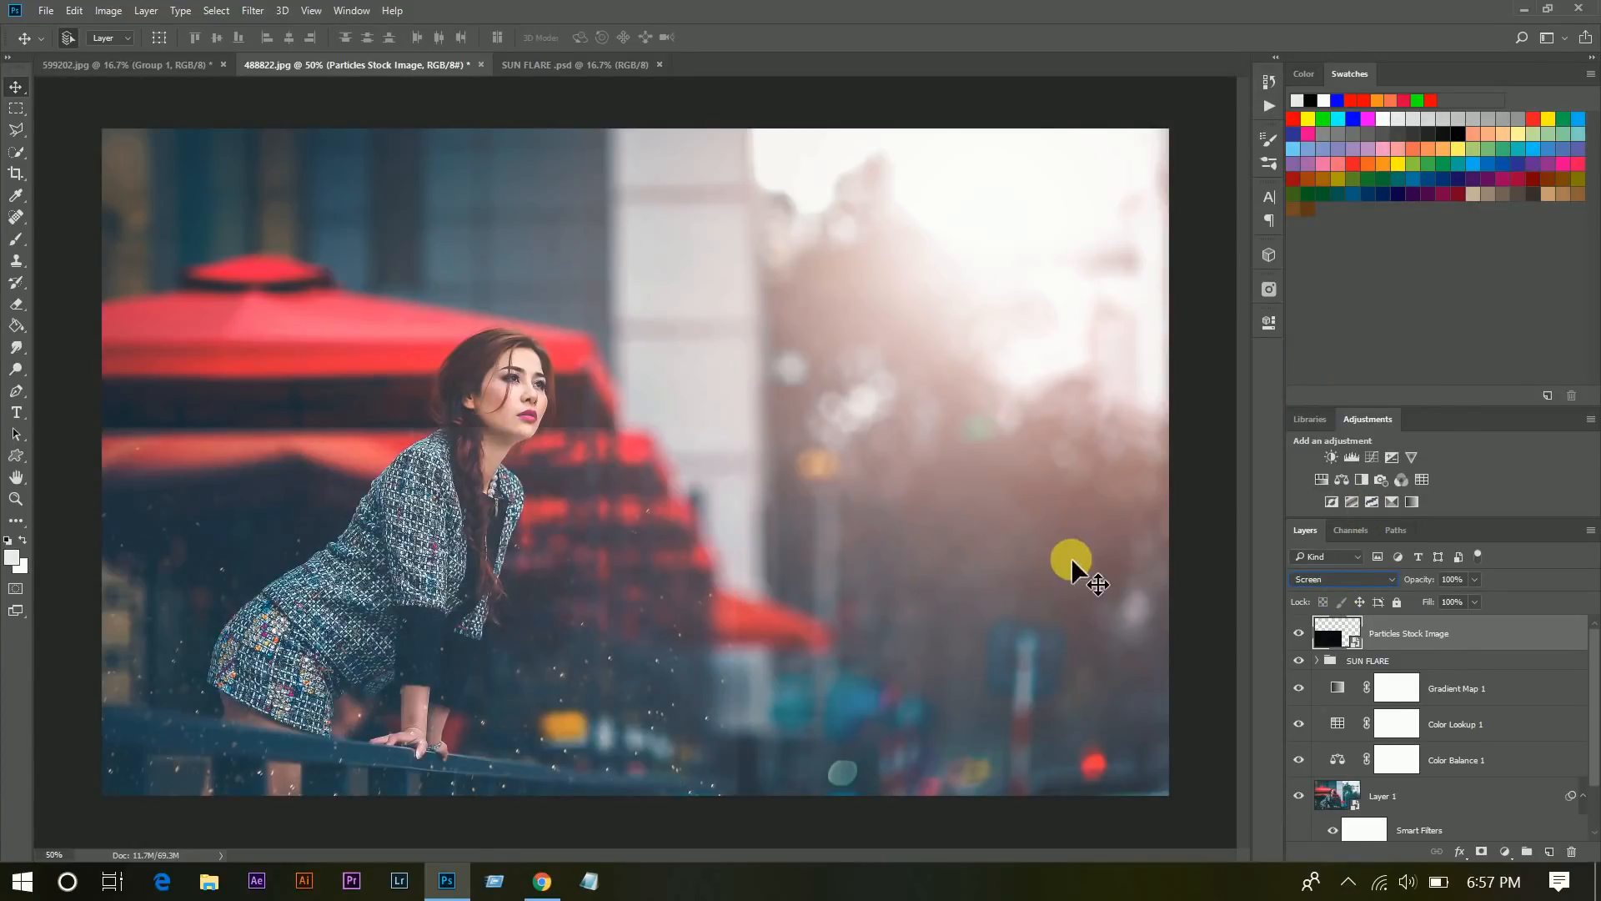
# Apply a Levels adjustment to the Particles Stock Image layer with the black input level at 18.
pyautogui.click(108, 10)
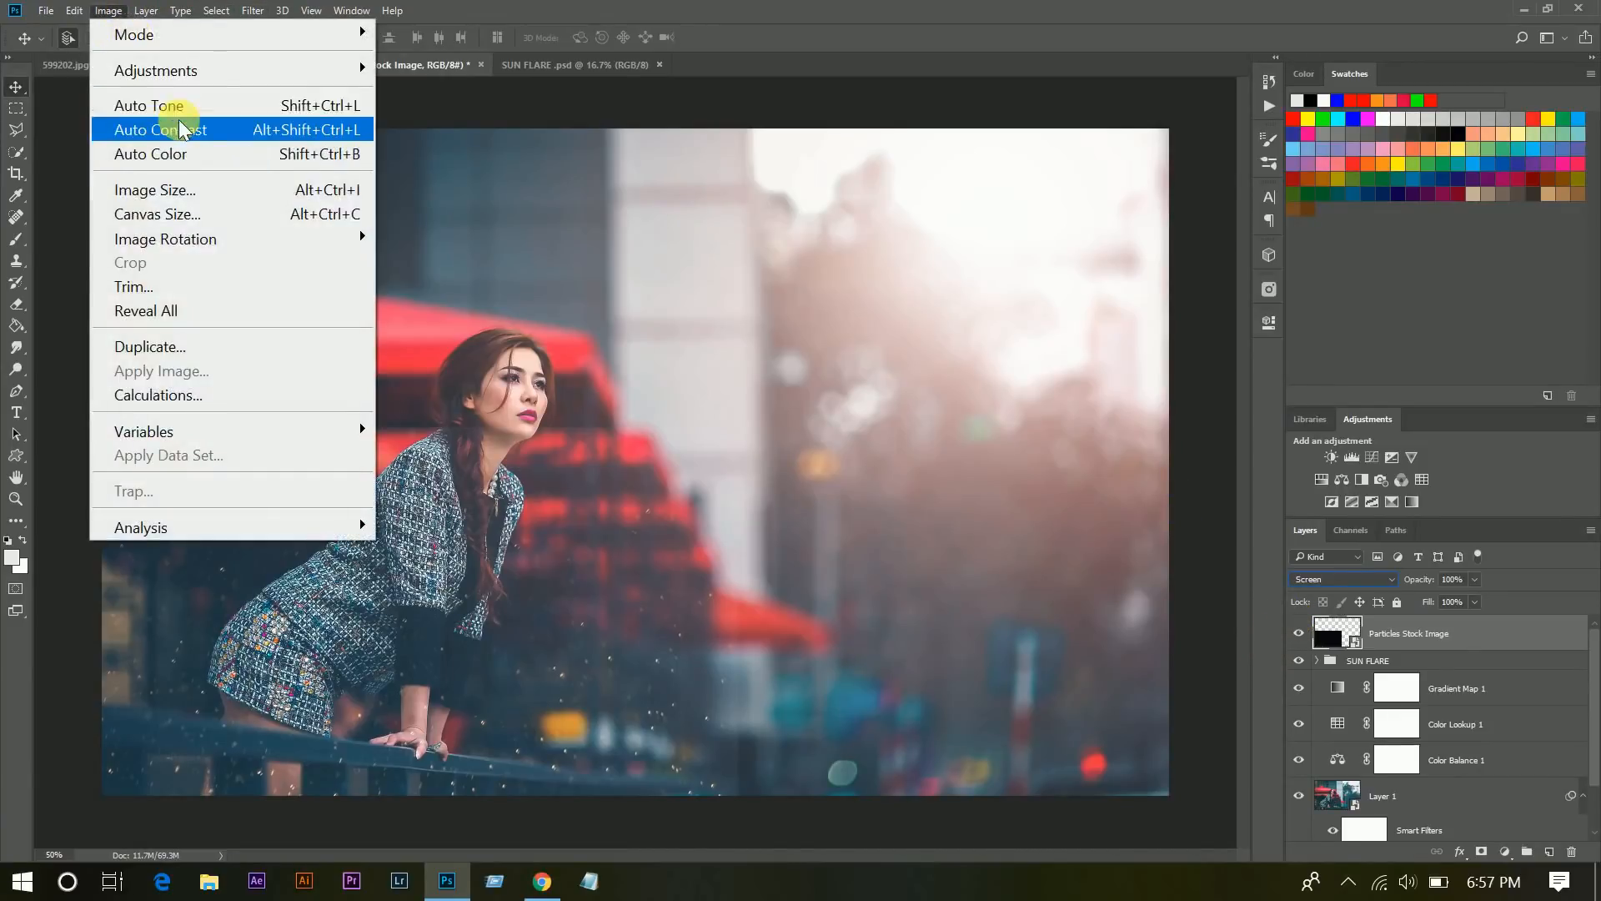
pyautogui.moveTo(257, 70)
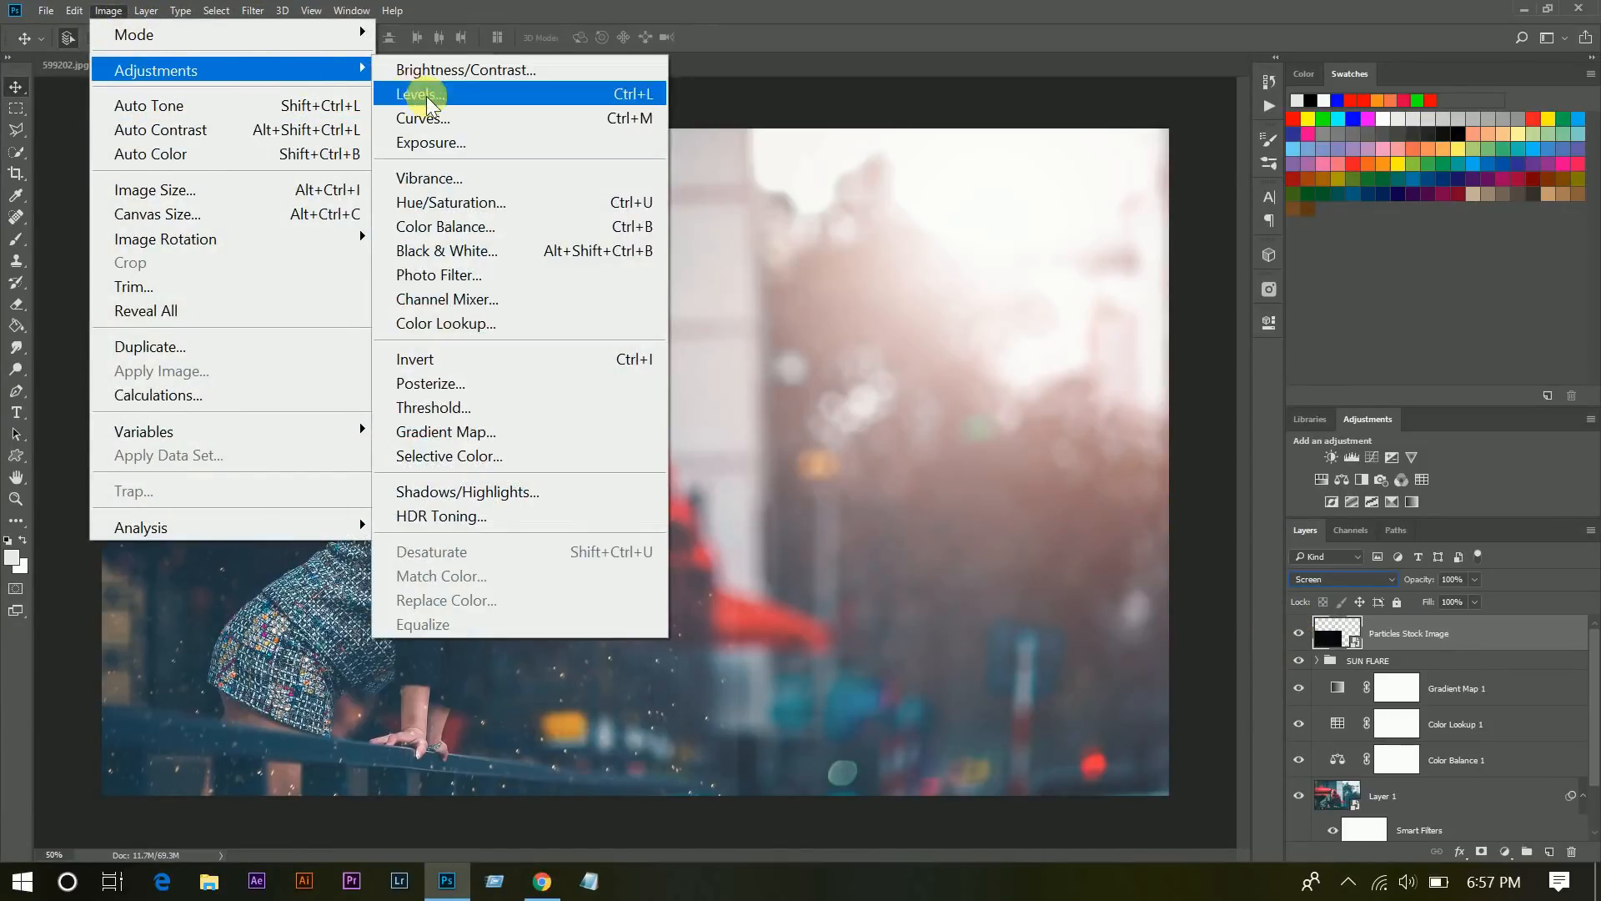
pyautogui.click(481, 97)
pyautogui.moveTo(652, 382)
pyautogui.mouseDown()
pyautogui.moveTo(702, 383)
pyautogui.moveTo(666, 384)
pyautogui.mouseUp()
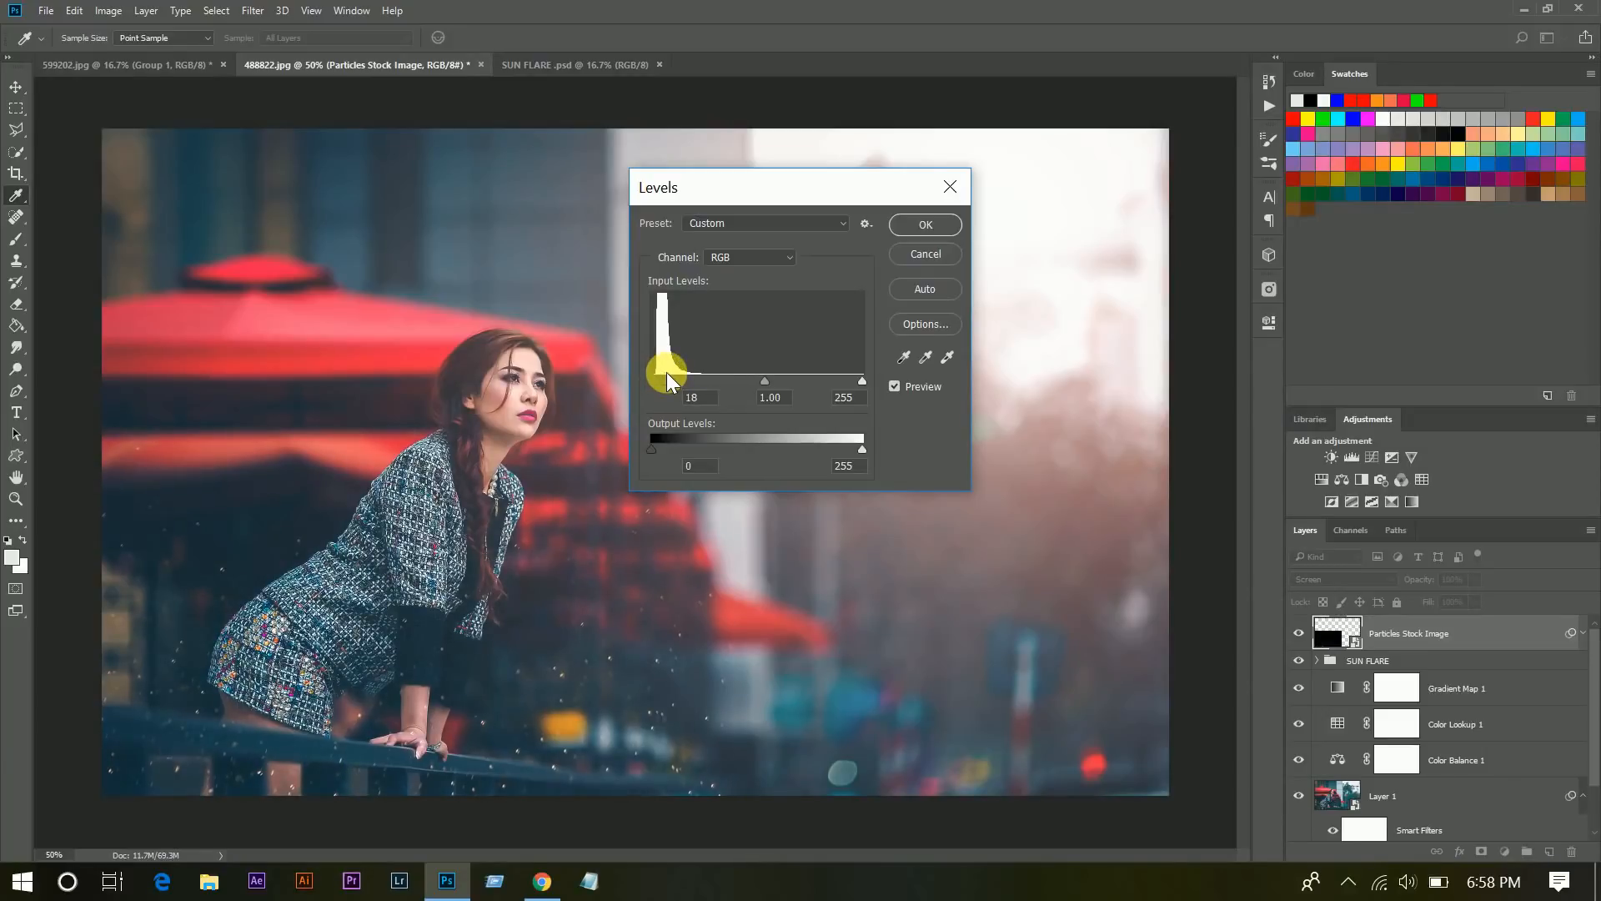
pyautogui.moveTo(667, 372); pyautogui.dragTo(667, 372)
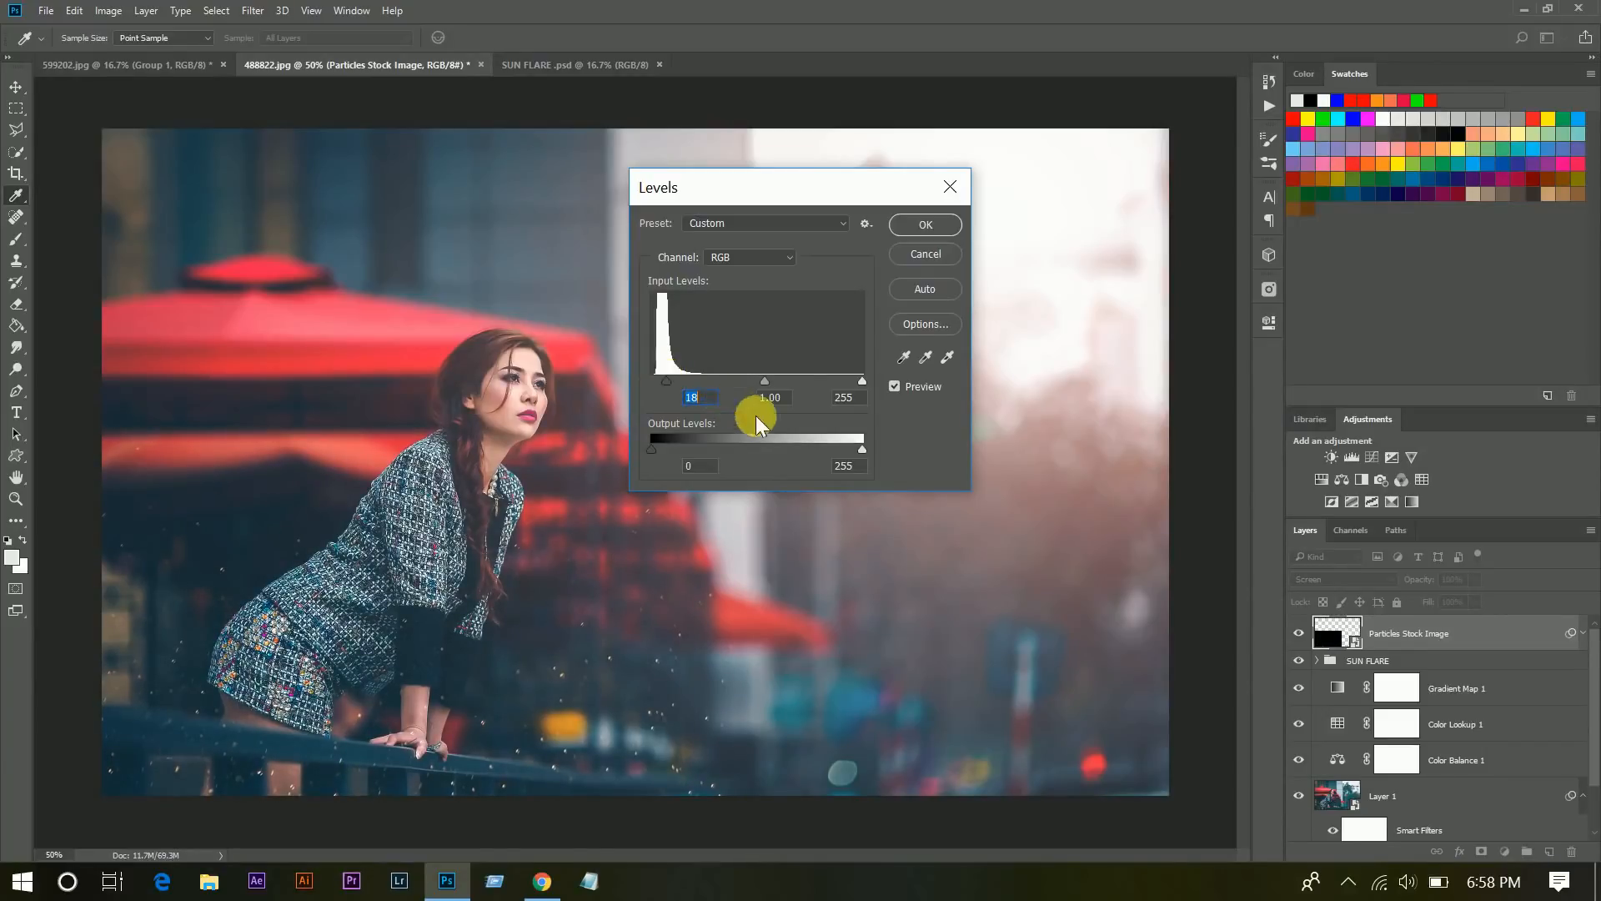
pyautogui.click(924, 230)
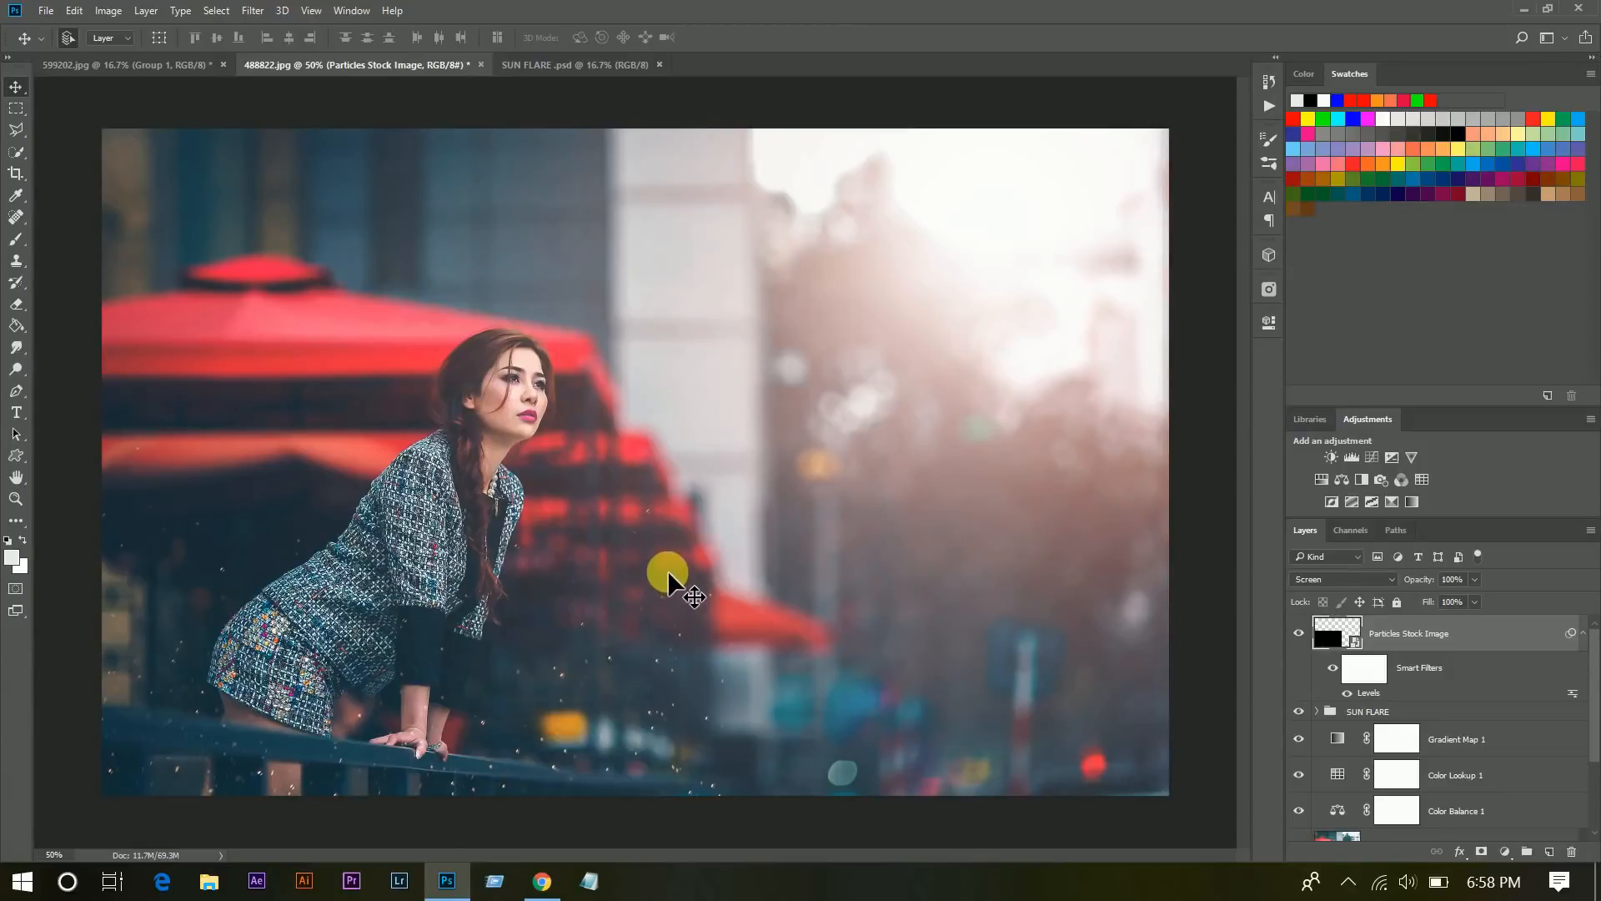
# Rotate the particles layer clockwise with Free Transform and move it over the railing and the woman's lower body.
pyautogui.hotkey('ctrl', 't')
pyautogui.moveTo(802, 403); pyautogui.dragTo(894, 593)
pyautogui.moveTo(444, 574)
pyautogui.mouseDown()
pyautogui.moveTo(375, 630)
pyautogui.moveTo(470, 584)
pyautogui.moveTo(448, 592)
pyautogui.mouseUp()
pyautogui.press('Return')
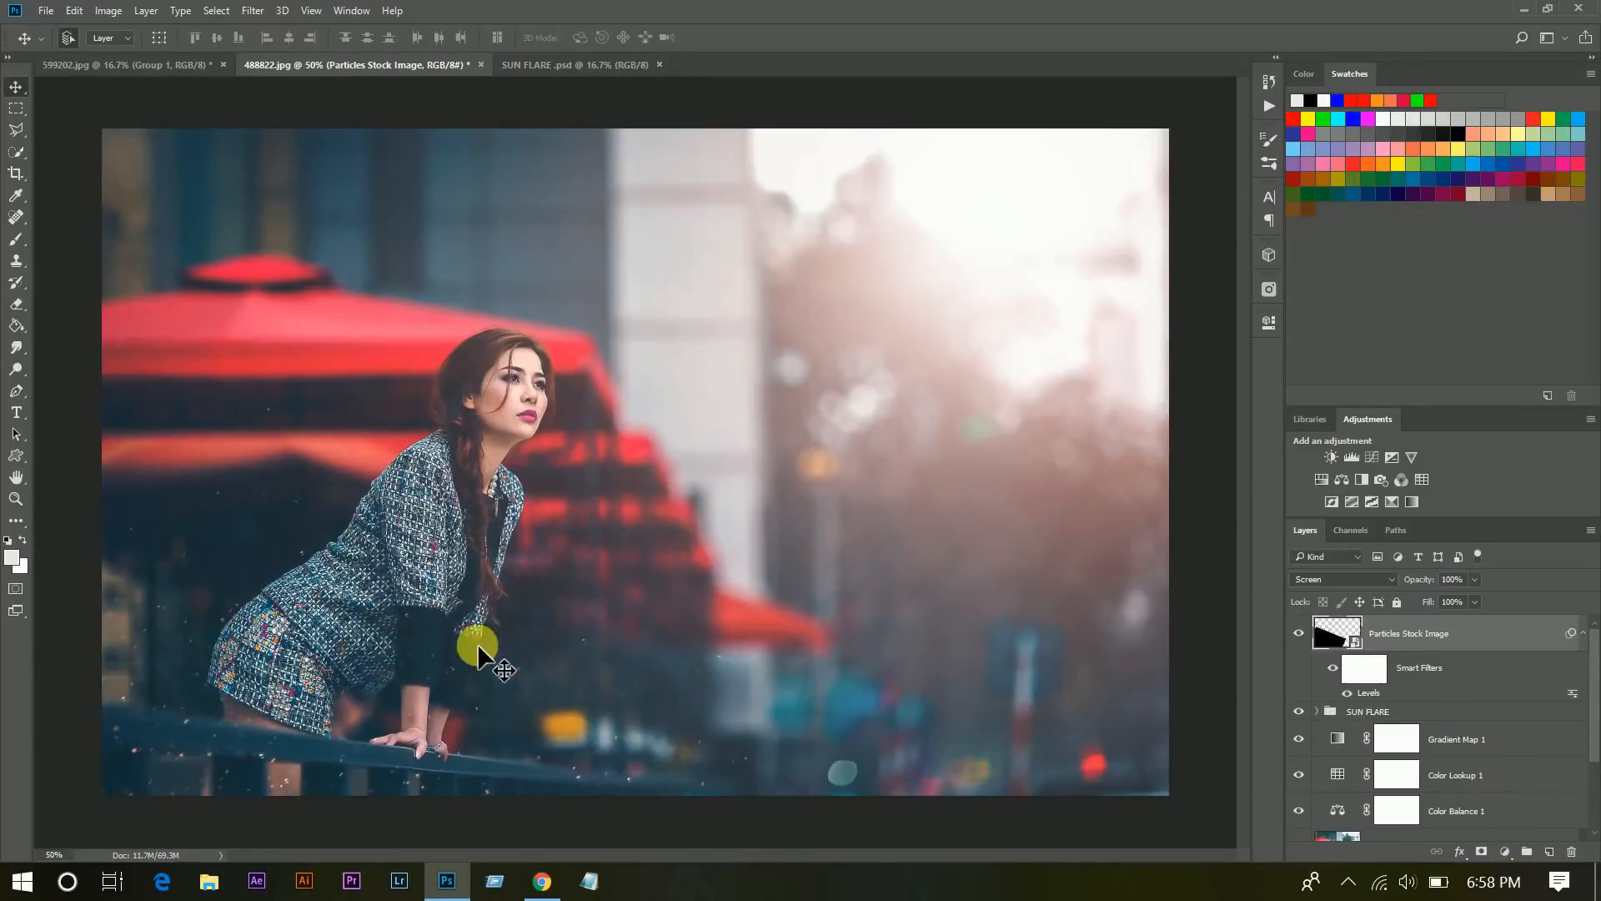
pyautogui.moveTo(496, 661)
pyautogui.mouseDown()
pyautogui.moveTo(467, 684)
pyautogui.moveTo(499, 659)
pyautogui.mouseUp()
# Add a Hue/Saturation adjustment clipped to the particles layer and set its saturation to +100.
pyautogui.click(1506, 851)
pyautogui.click(1474, 569)
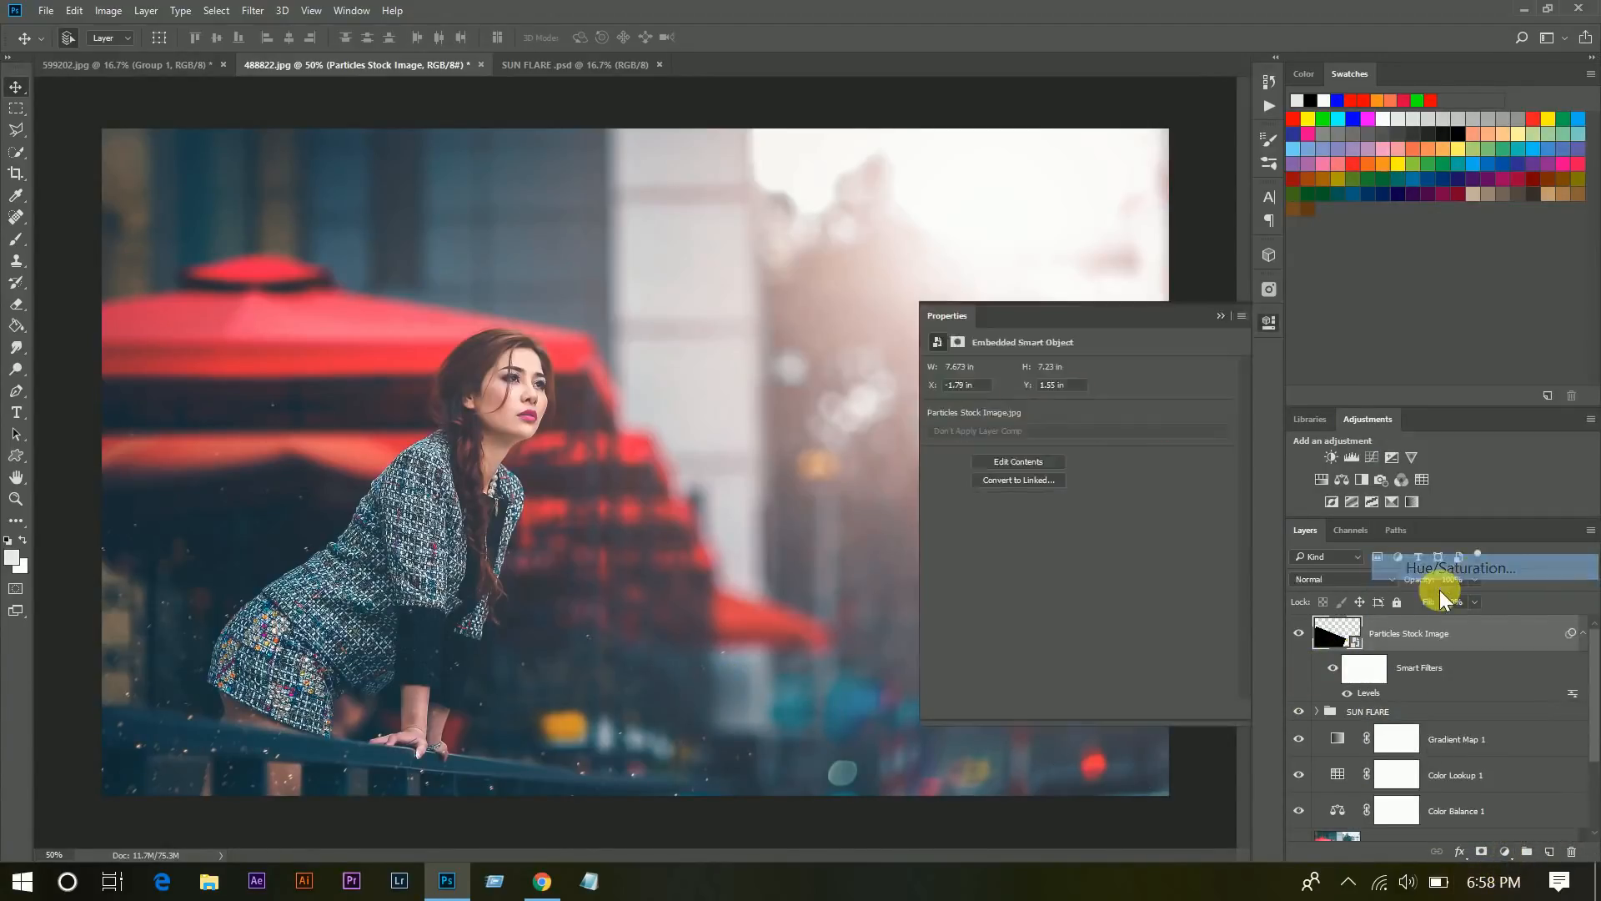
pyautogui.click(1124, 709)
pyautogui.moveTo(1079, 462); pyautogui.dragTo(1257, 532)
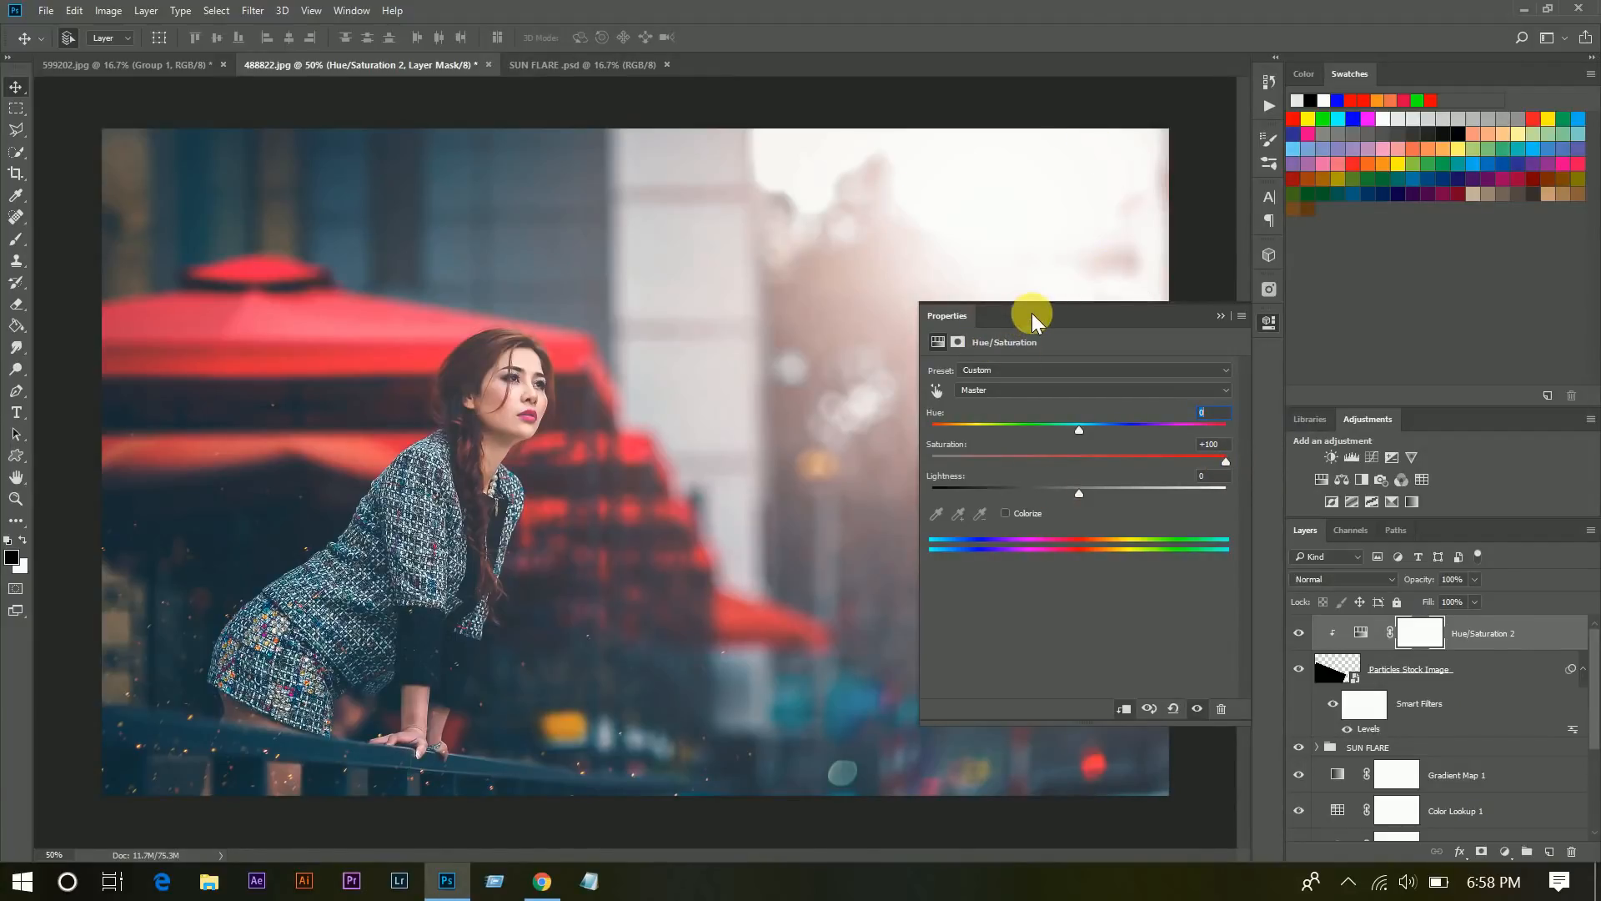
pyautogui.click(1223, 312)
# Toggle the visibility of Hue/Saturation 2 and the particles layer to compare their effect.
pyautogui.click(1301, 634)
pyautogui.click(1302, 631)
pyautogui.click(1301, 667)
pyautogui.click(1301, 668)
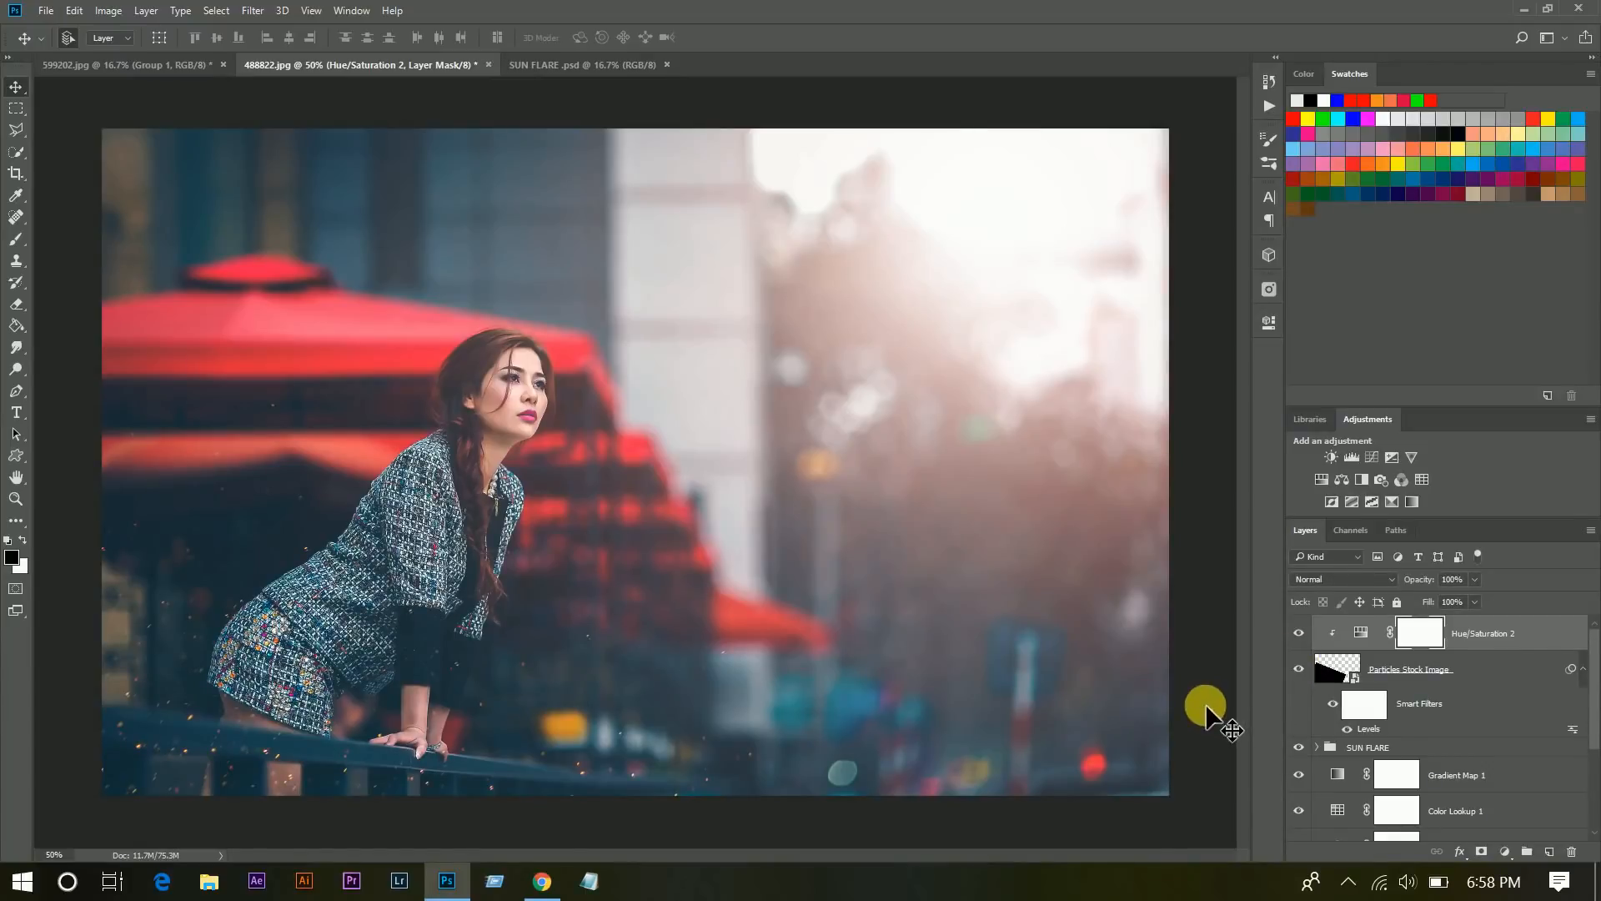
# Group all layers from Hue/Saturation 2 down to Layer 1, leaving out the Background.
pyautogui.click(1500, 638)
pyautogui.moveTo(1595, 672); pyautogui.dragTo(1599, 763)
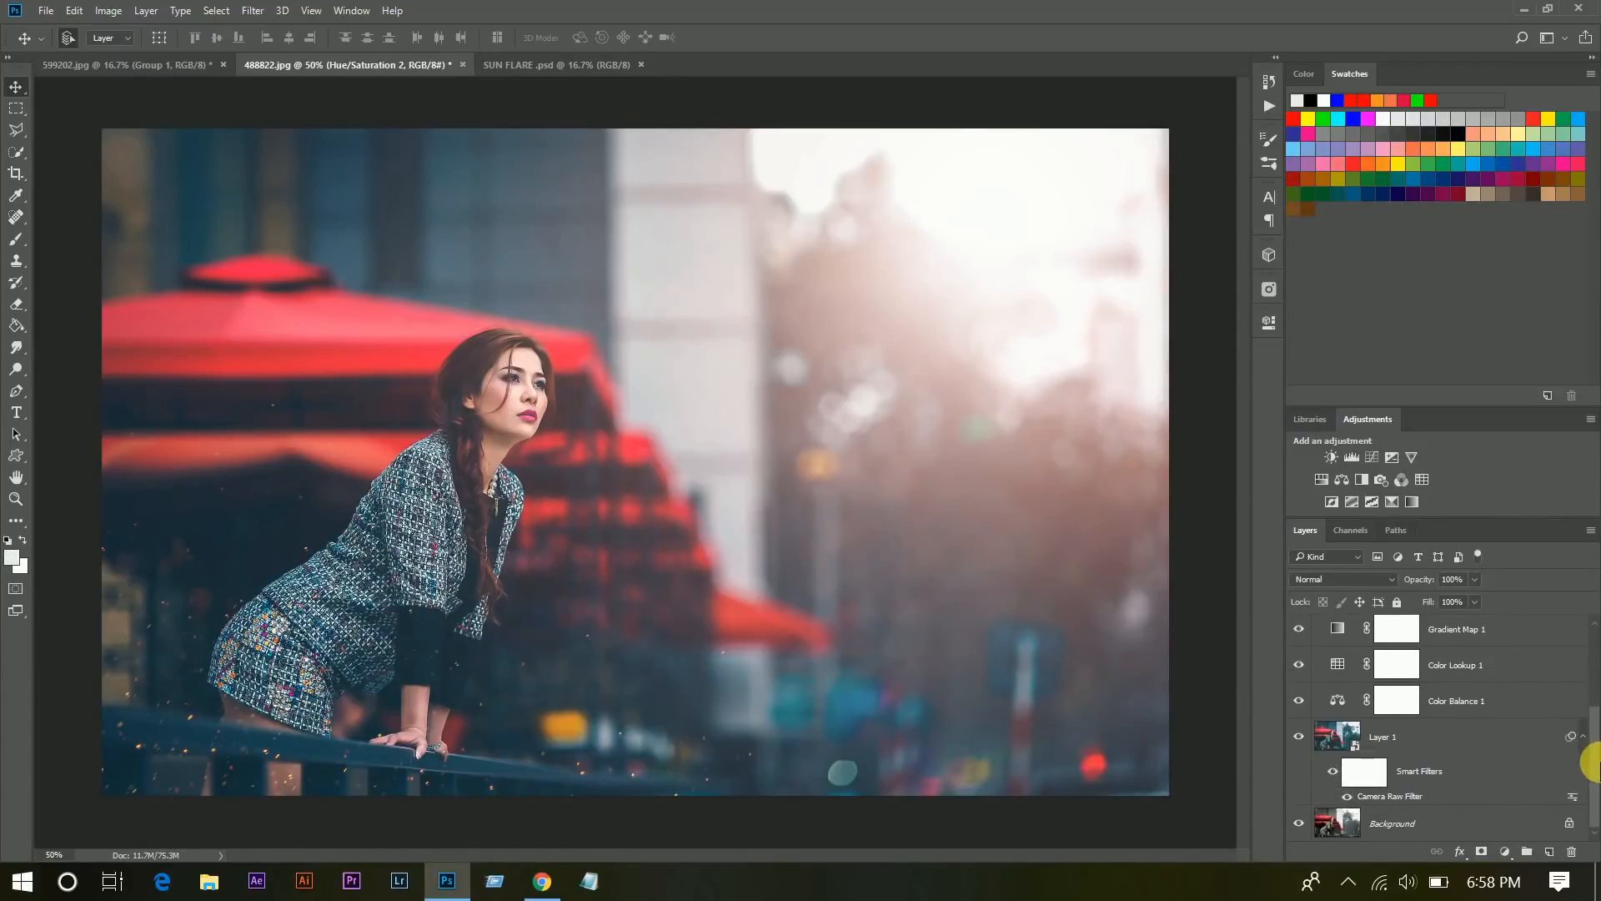
pyautogui.keyDown('shift'); pyautogui.click(1438, 740); pyautogui.keyUp('shift')
pyautogui.scroll(2, 1444, 741)
pyautogui.scroll(2, 1447, 748)
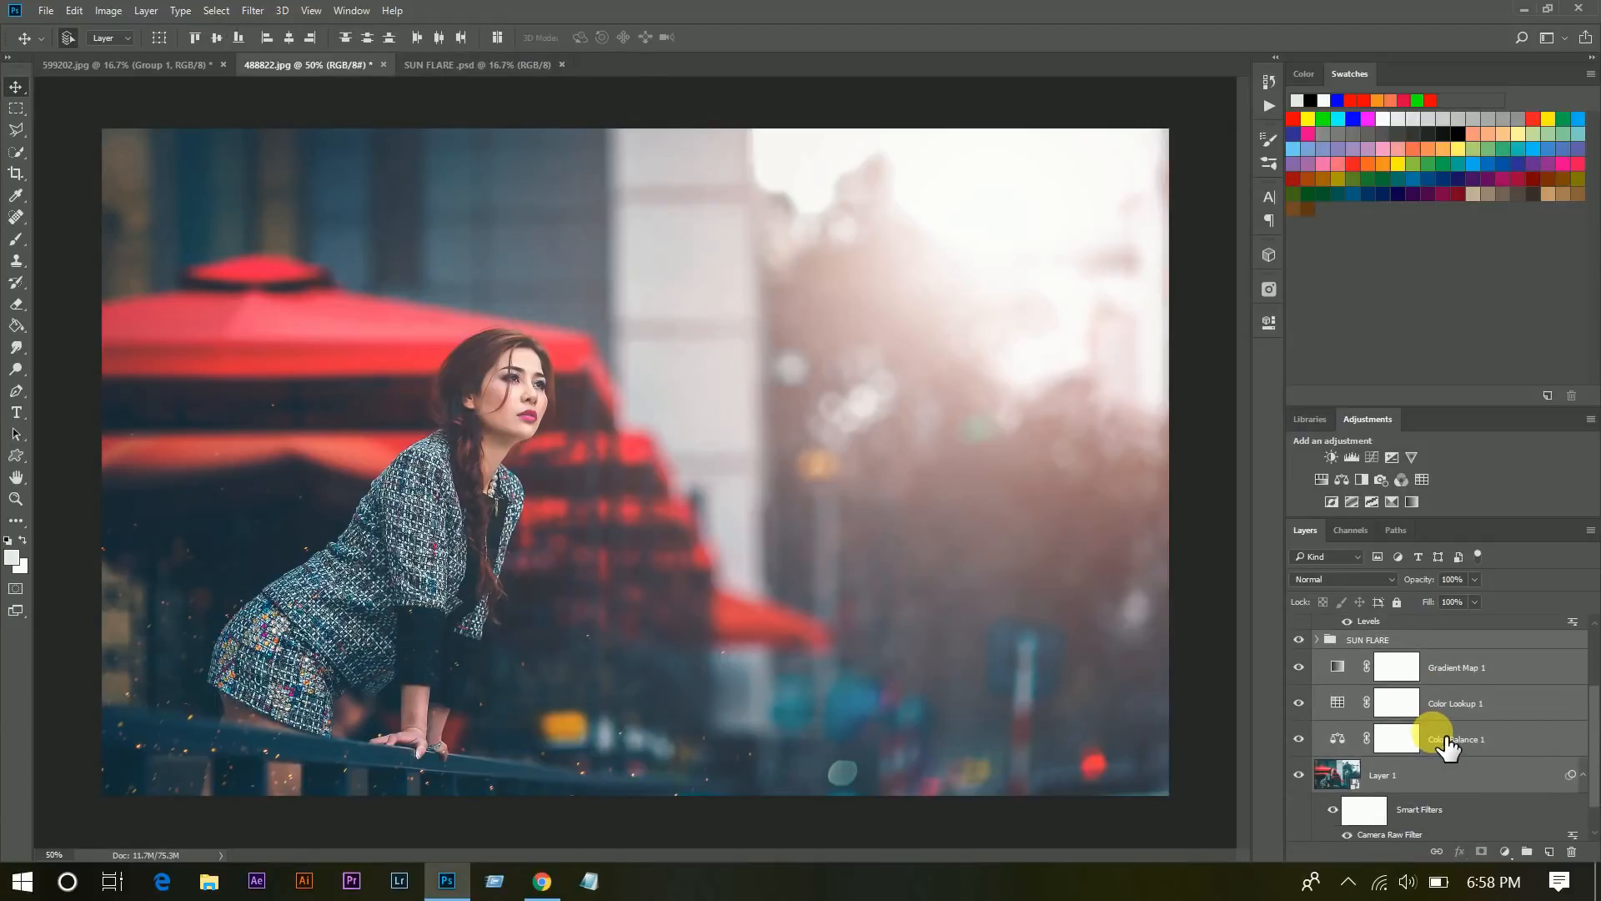
pyautogui.hotkey('ctrl', 'g')
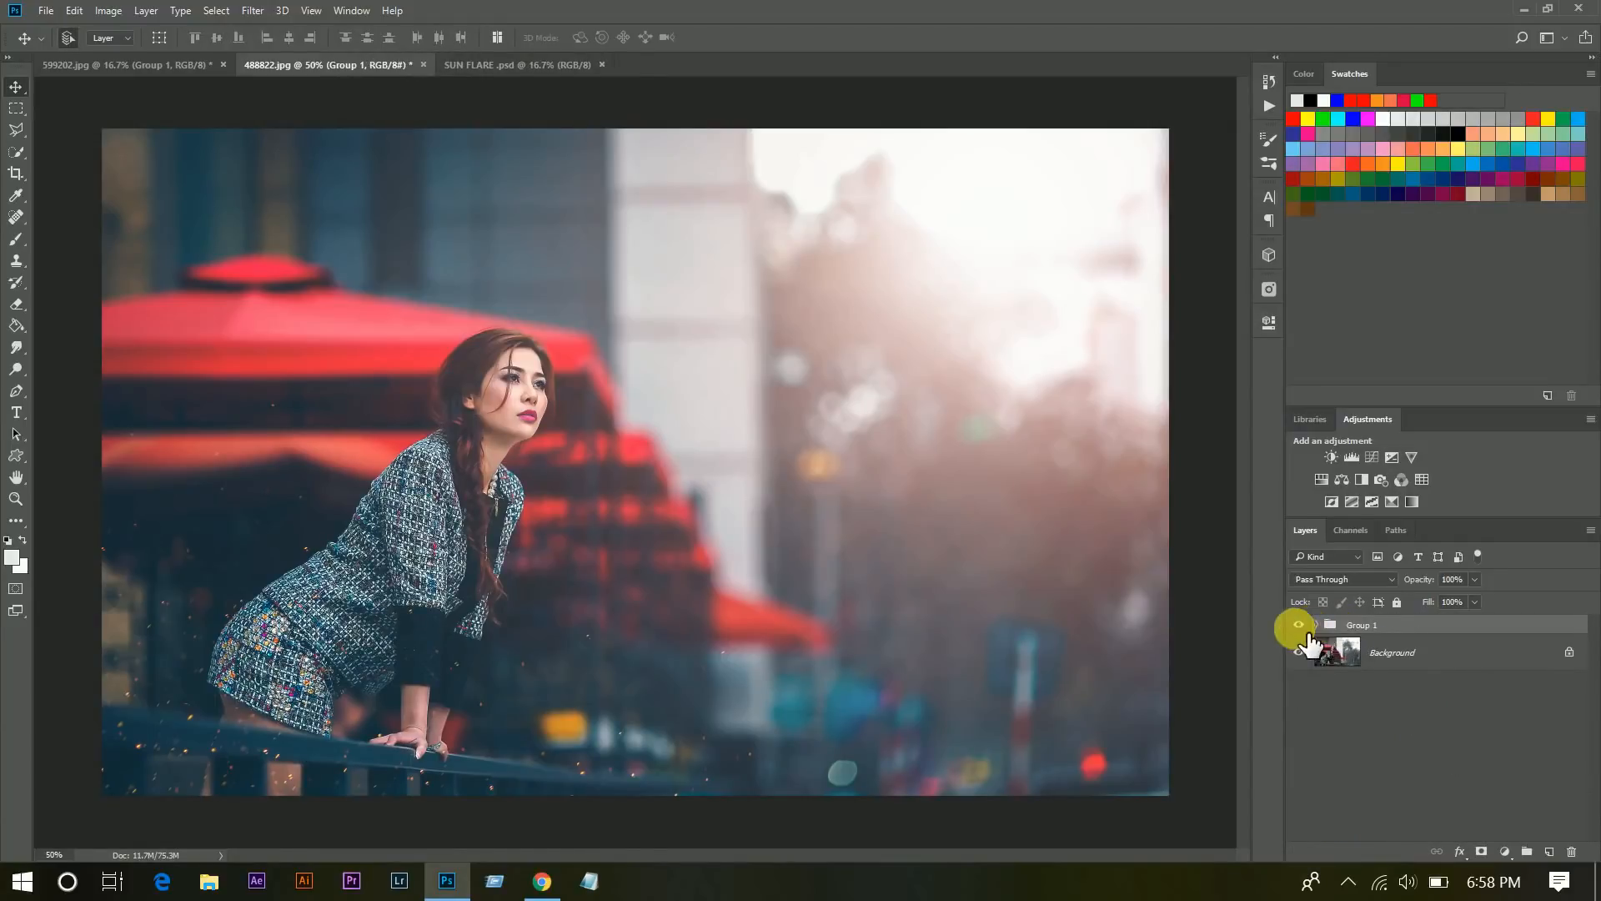
# Toggle the visibility of Group 1 to compare the finished edit with the original photo.
pyautogui.click(1299, 625)
pyautogui.click(1299, 626)
pyautogui.click(1299, 628)
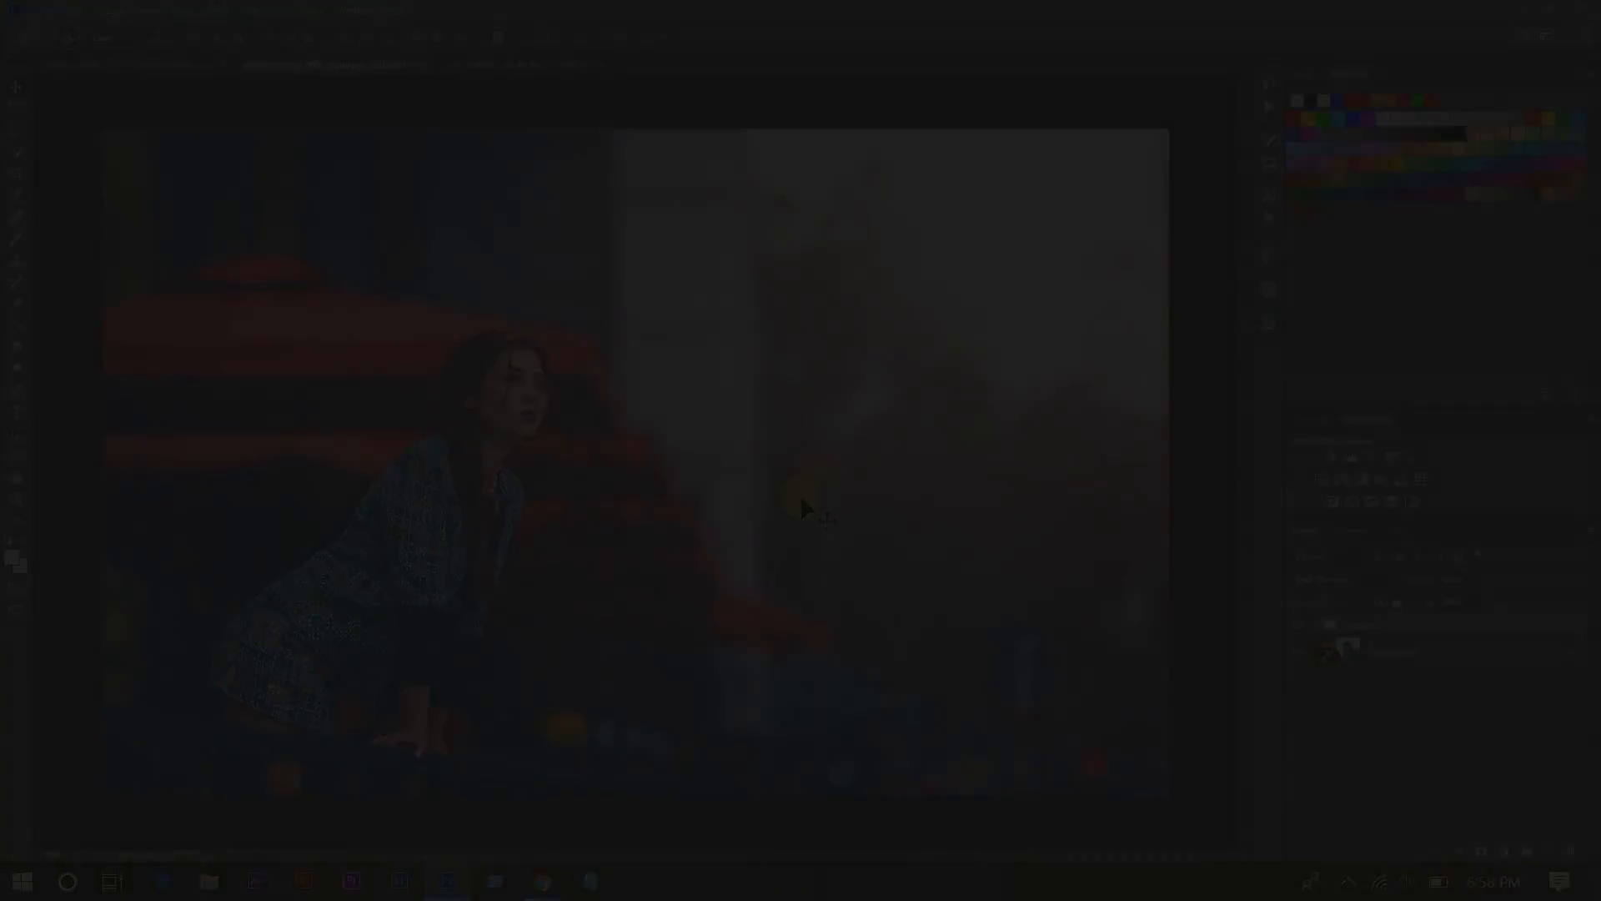